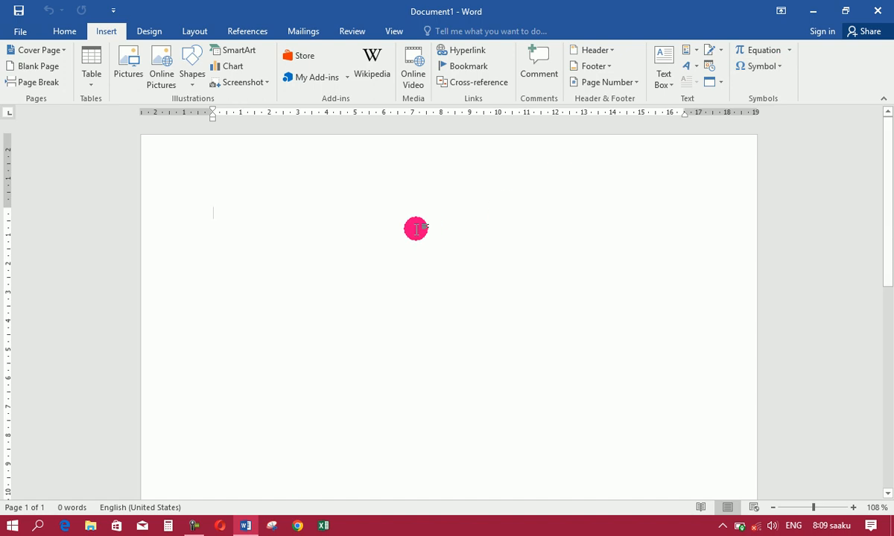
Step: Fill the blank document with sample paragraphs using the =rand() function
{"action": "left_click", "coordinate": [149, 34]}
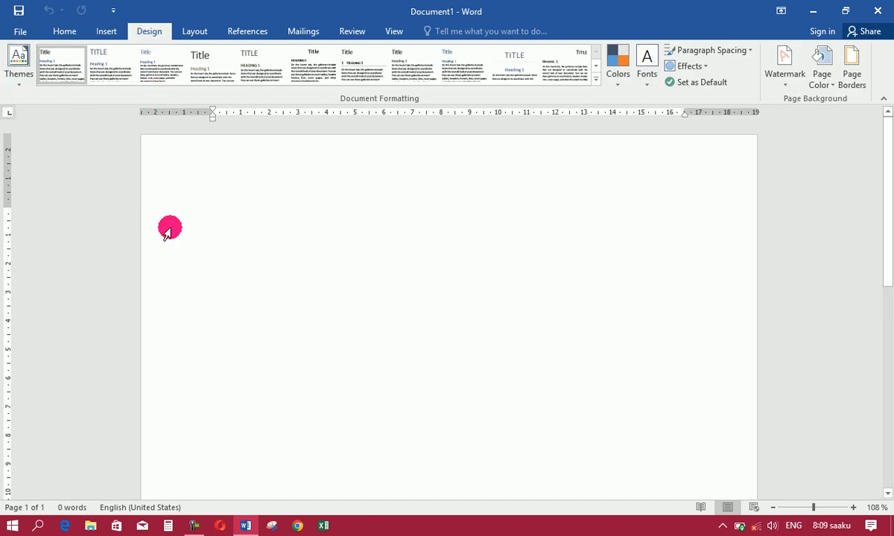
{"action": "type", "text": "="}
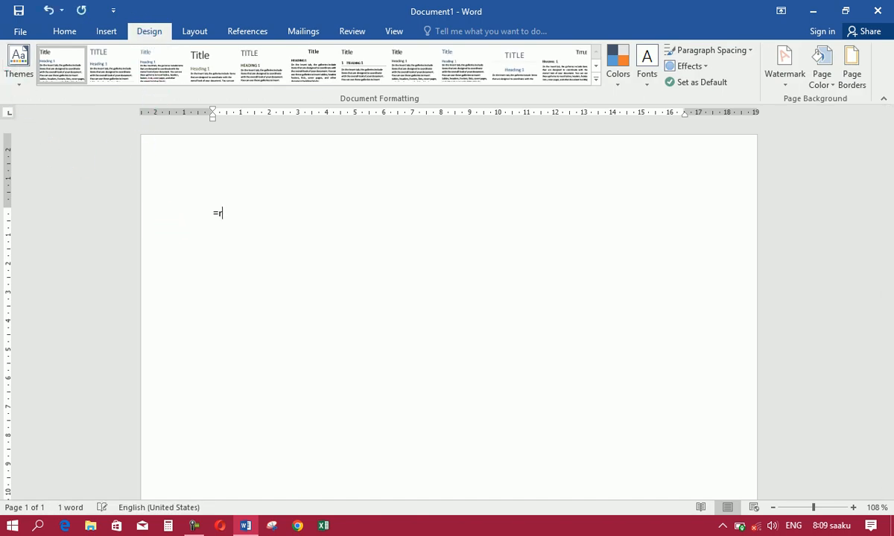
{"action": "type", "text": "rand()"}
{"action": "key", "text": "Return"}
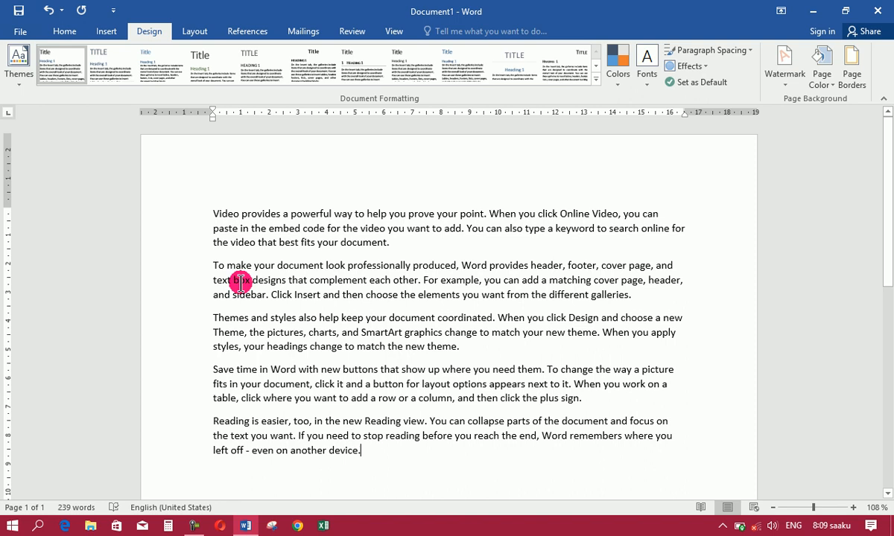
Step: Select all the document text and apply the Main Event theme
{"action": "key", "text": "ctrl+a"}
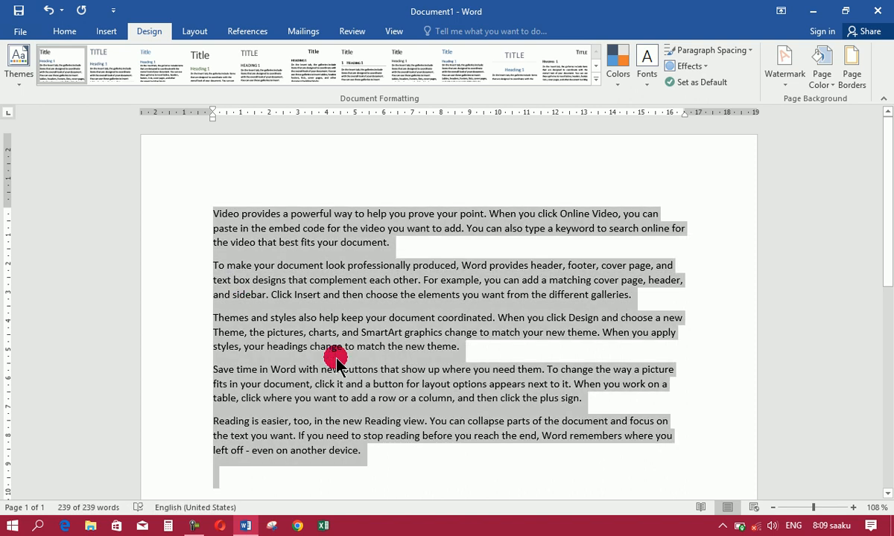
{"action": "left_click", "coordinate": [9, 83]}
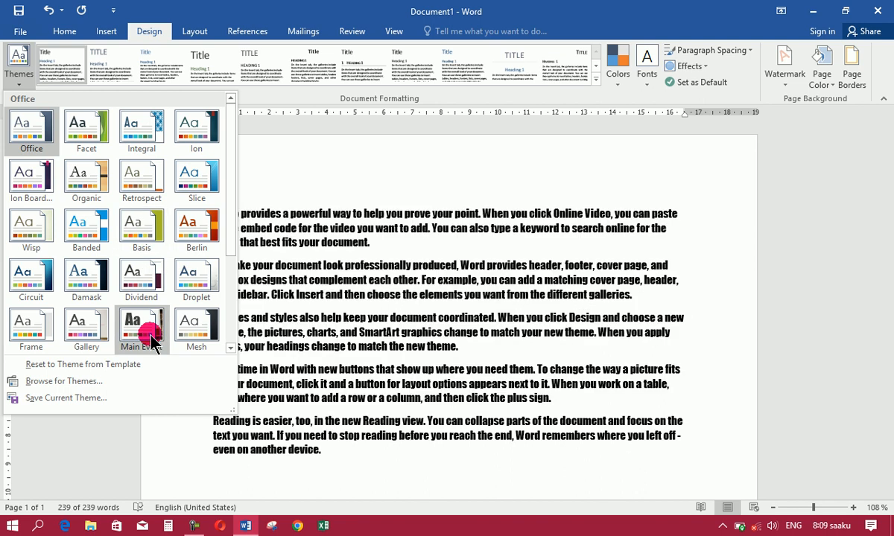
{"action": "left_click", "coordinate": [151, 341]}
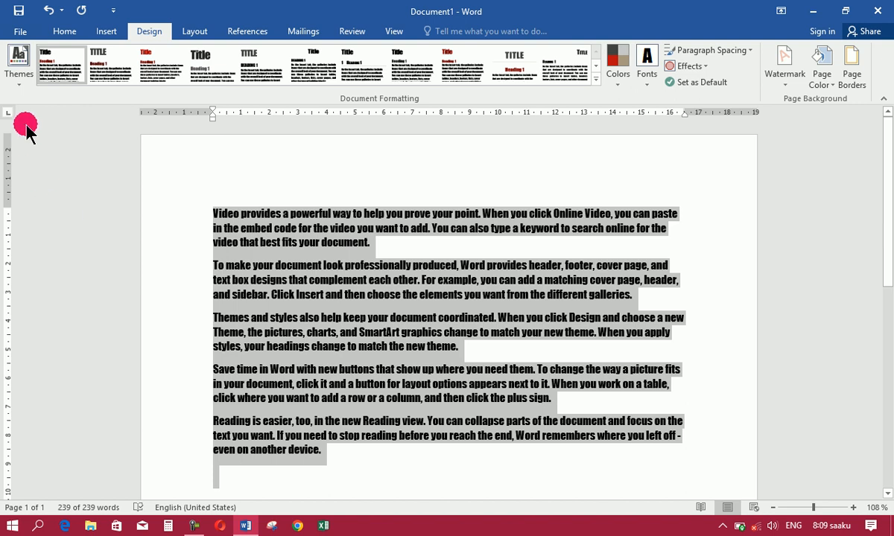
Step: Save the current theme to the Desktop as an Office Theme file named khan
{"action": "left_click", "coordinate": [19, 87]}
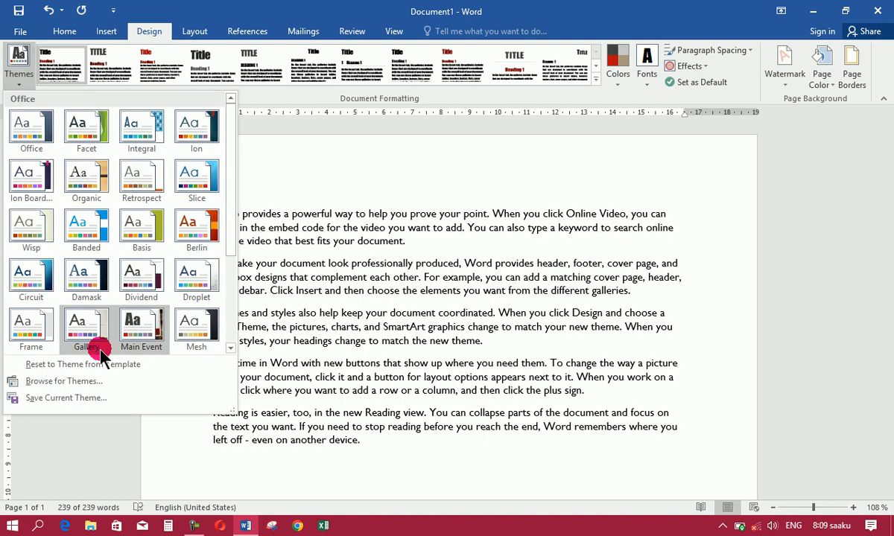
{"action": "left_click", "coordinate": [78, 400]}
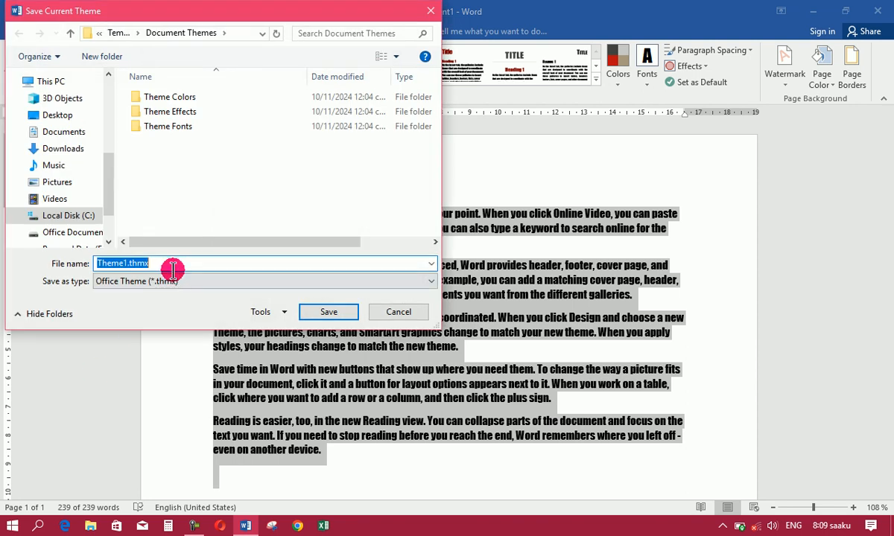
{"action": "scroll", "coordinate": [106, 186], "scroll_direction": "up", "scroll_amount": 4}
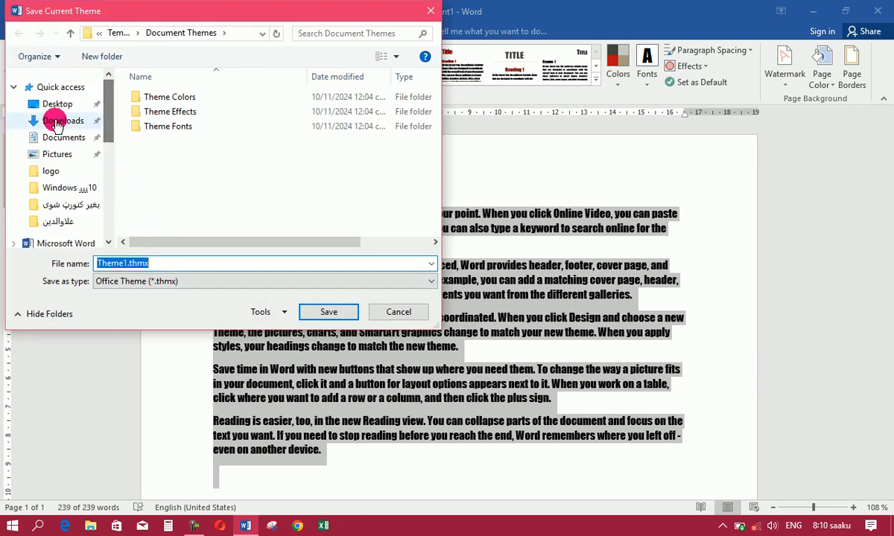
{"action": "left_click", "coordinate": [58, 108]}
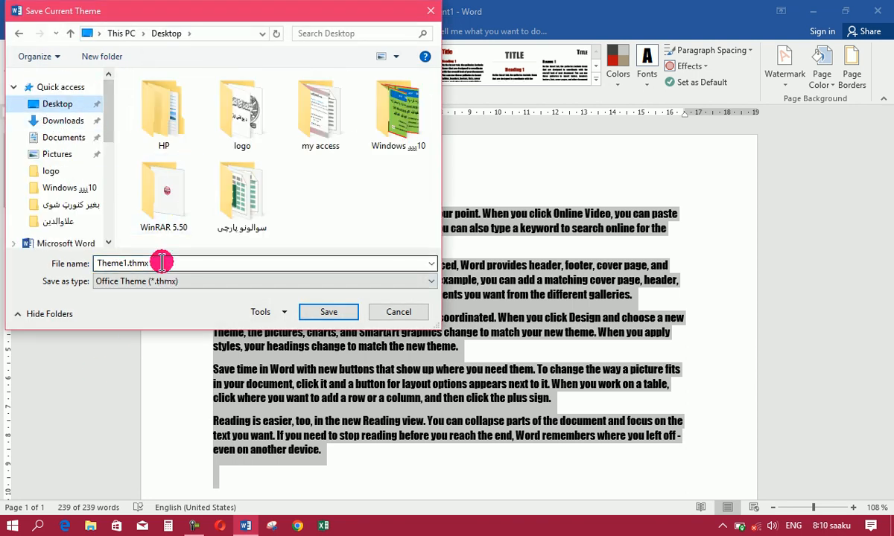
{"action": "type", "text": "kha"}
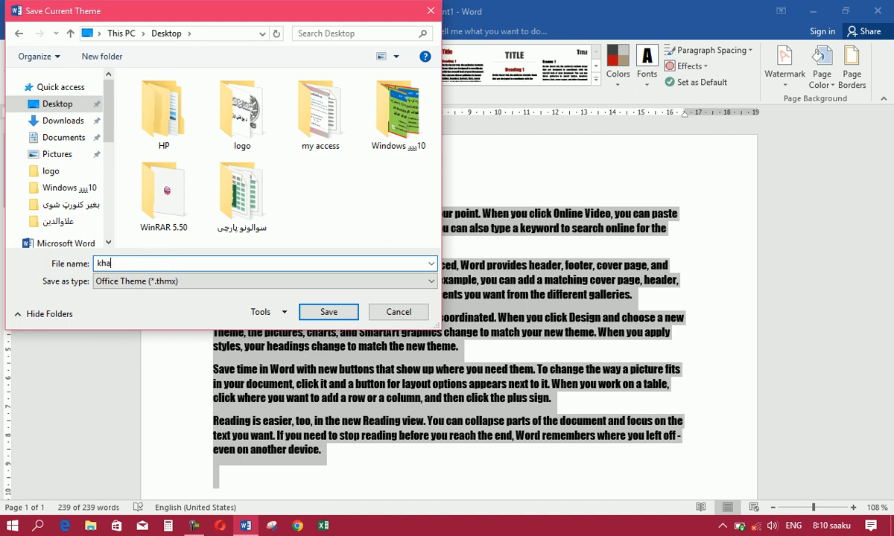
{"action": "type", "text": "n"}
{"action": "left_click", "coordinate": [322, 310]}
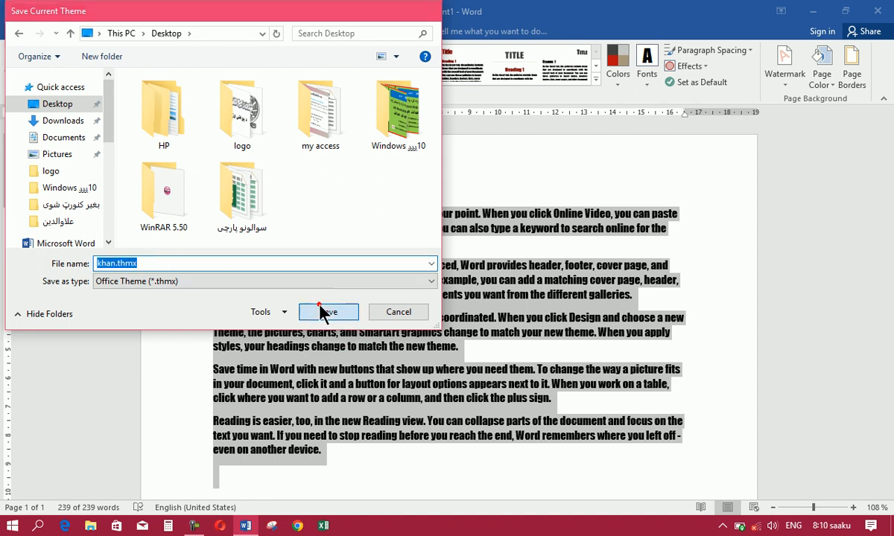
Step: Close the document without saving it, reopen Word and create a new blank document
{"action": "left_click", "coordinate": [879, 14]}
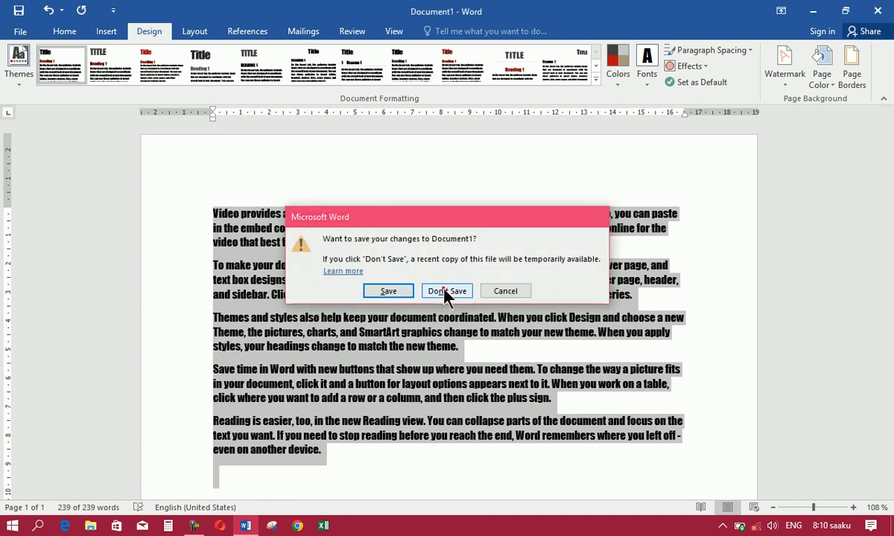
{"action": "left_click", "coordinate": [448, 294]}
{"action": "left_click", "coordinate": [245, 526]}
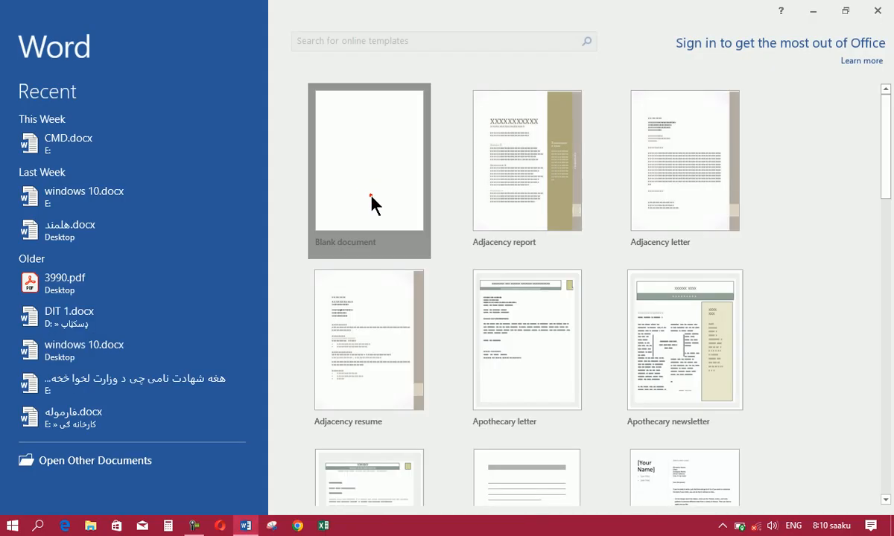
{"action": "left_click", "coordinate": [371, 202]}
Step: Generate sample paragraphs in the new blank document with =rand() and place the cursor in the first paragraph
{"action": "type", "text": "=rand"}
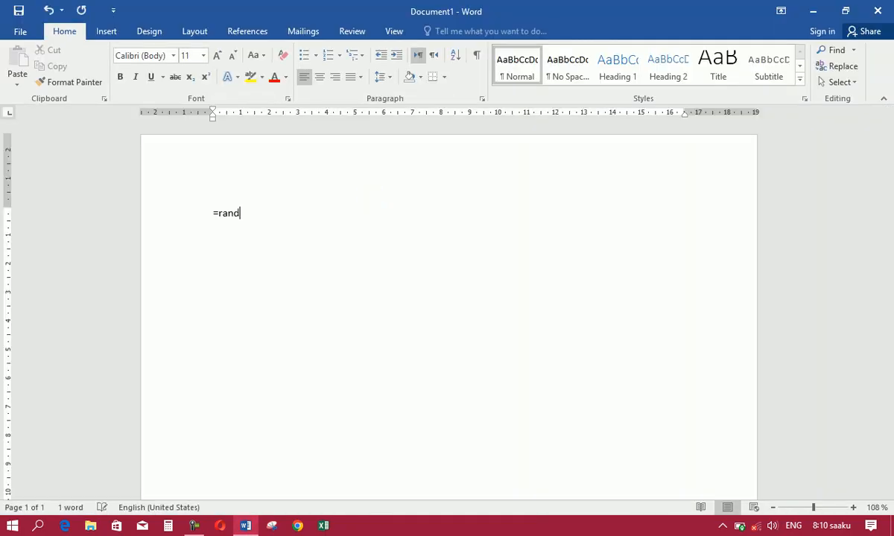
{"action": "type", "text": "()"}
{"action": "key", "text": "Return"}
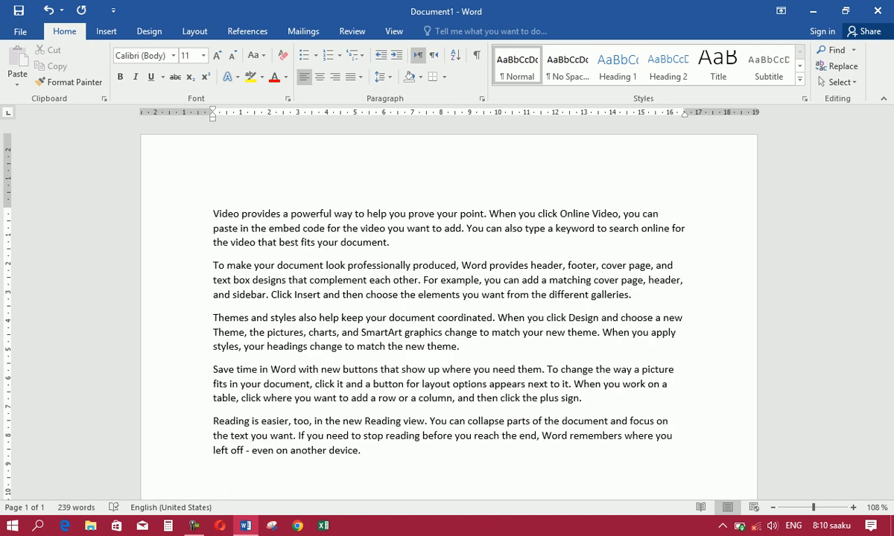
{"action": "left_click", "coordinate": [322, 231]}
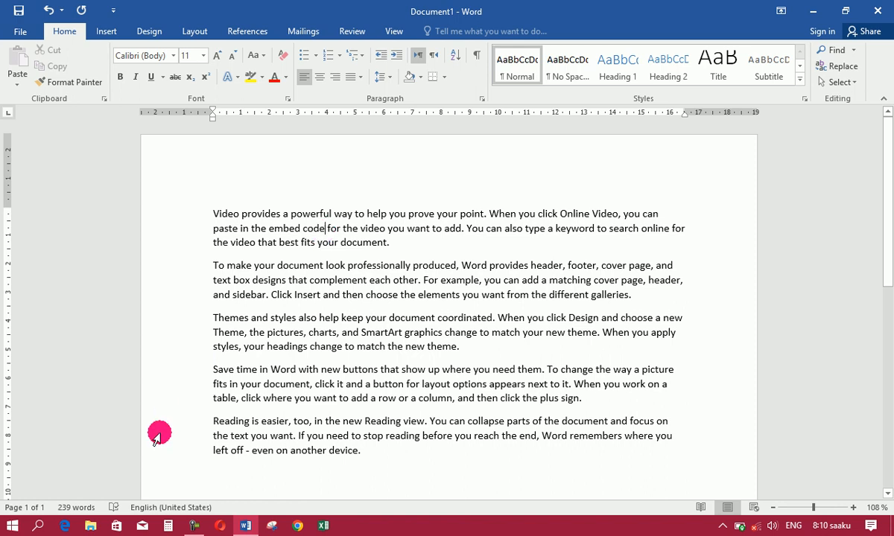
{"action": "left_click", "coordinate": [192, 526]}
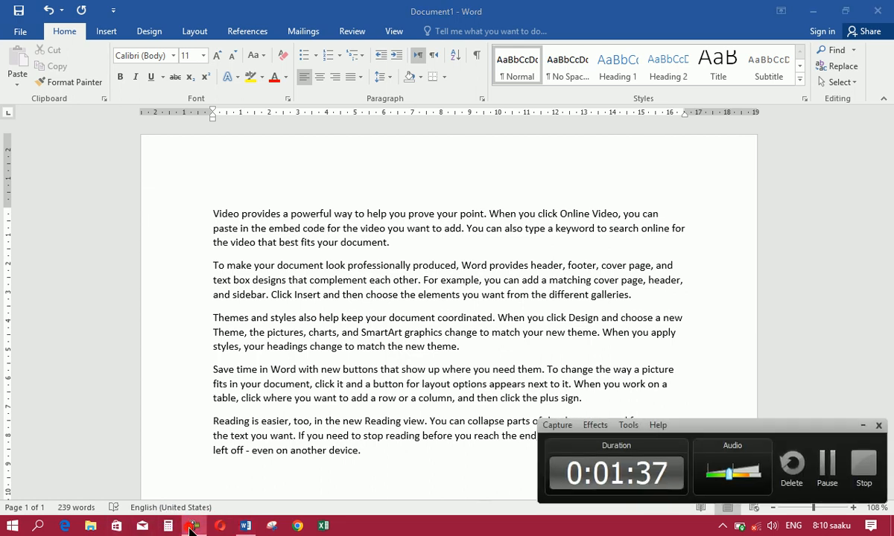
{"action": "left_click", "coordinate": [826, 467]}
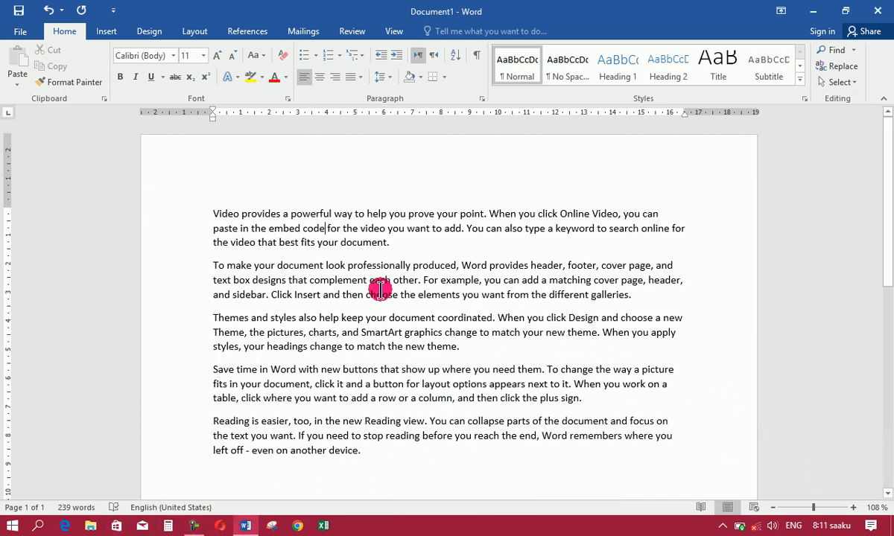
Step: Browse for themes and apply the saved khan.thmx file from the Desktop to the document
{"action": "left_click", "coordinate": [152, 33]}
{"action": "left_click", "coordinate": [18, 78]}
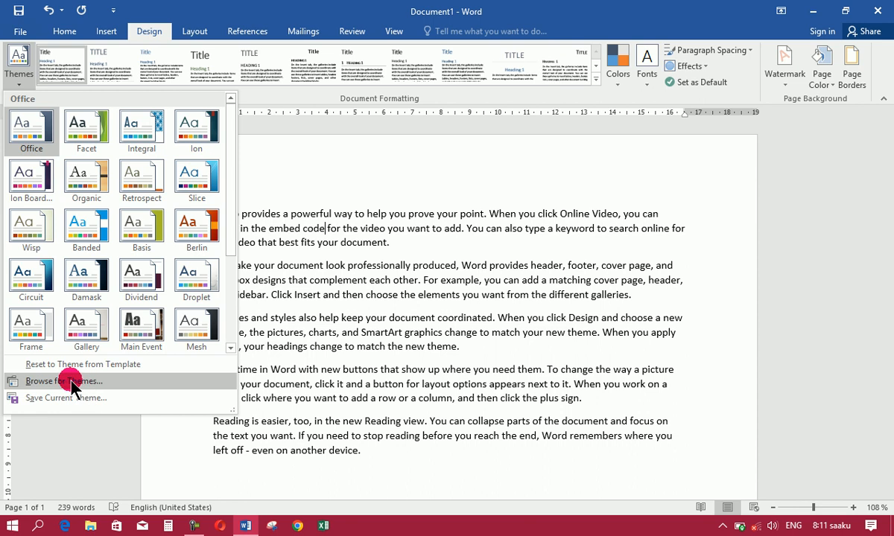
{"action": "left_click", "coordinate": [72, 385]}
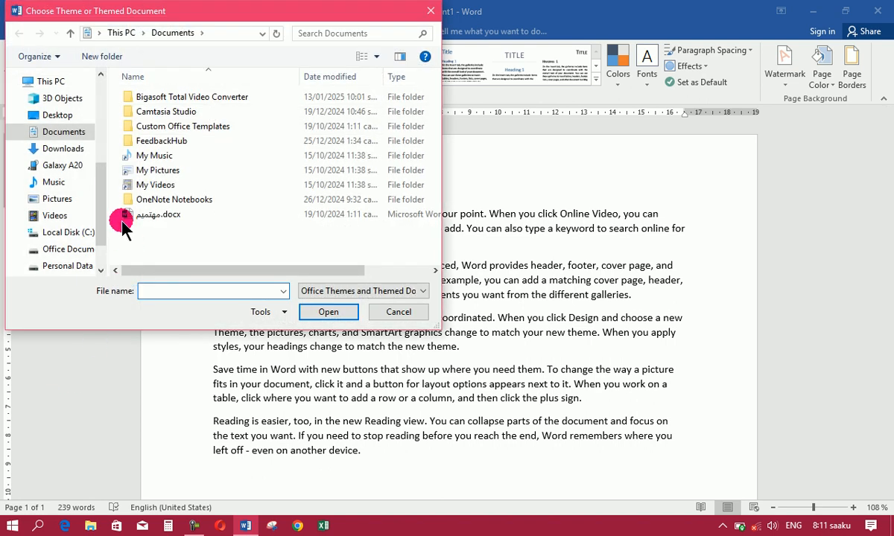
{"action": "left_click_drag", "start_coordinate": [99, 196], "coordinate": [60, 103]}
{"action": "left_click", "coordinate": [61, 103]}
{"action": "left_click", "coordinate": [298, 210]}
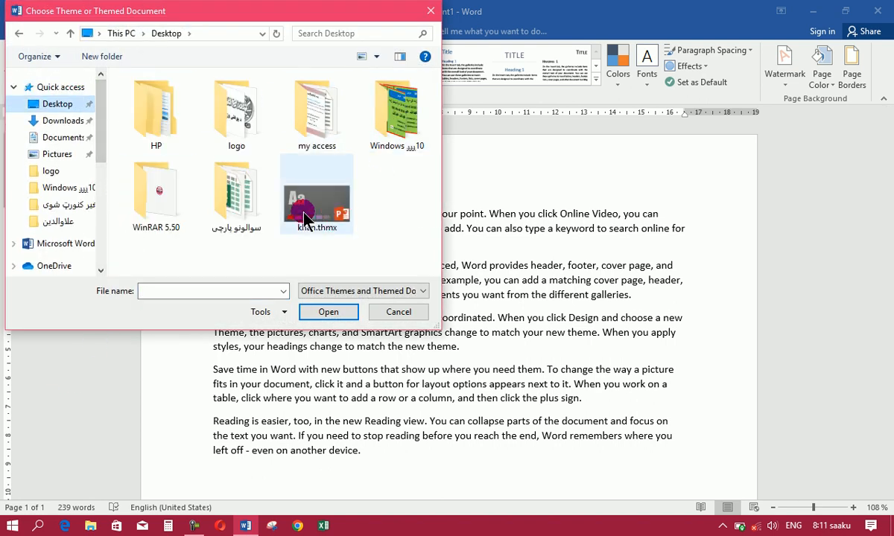
{"action": "left_click", "coordinate": [322, 313]}
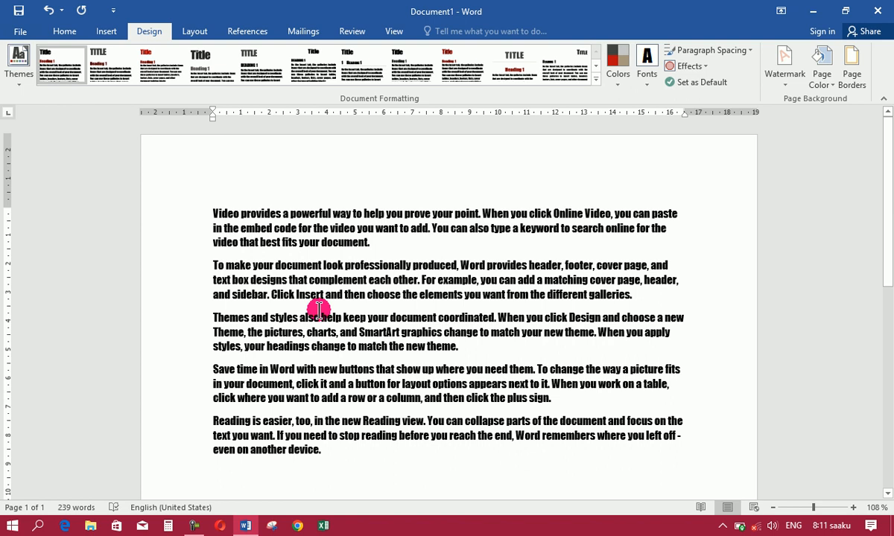
Step: Reset the document to the theme from its template
{"action": "left_click", "coordinate": [20, 78]}
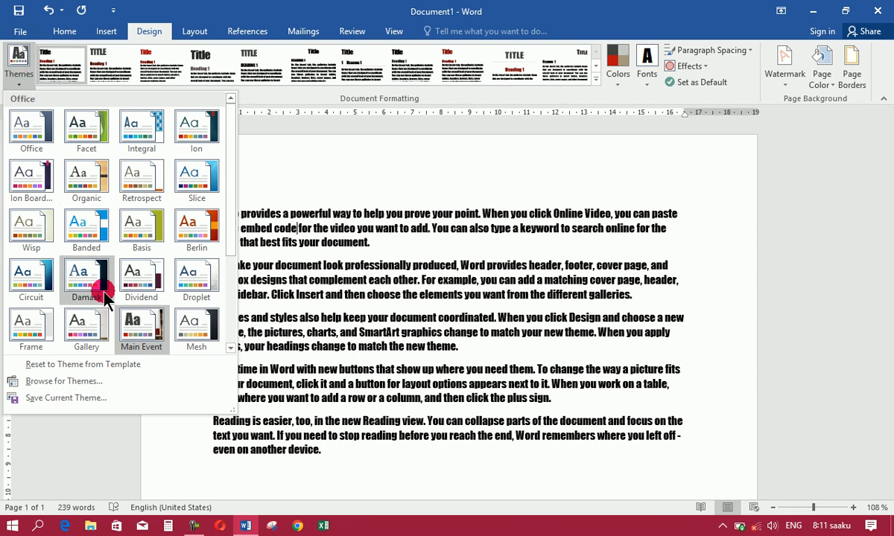
{"action": "left_click", "coordinate": [99, 367]}
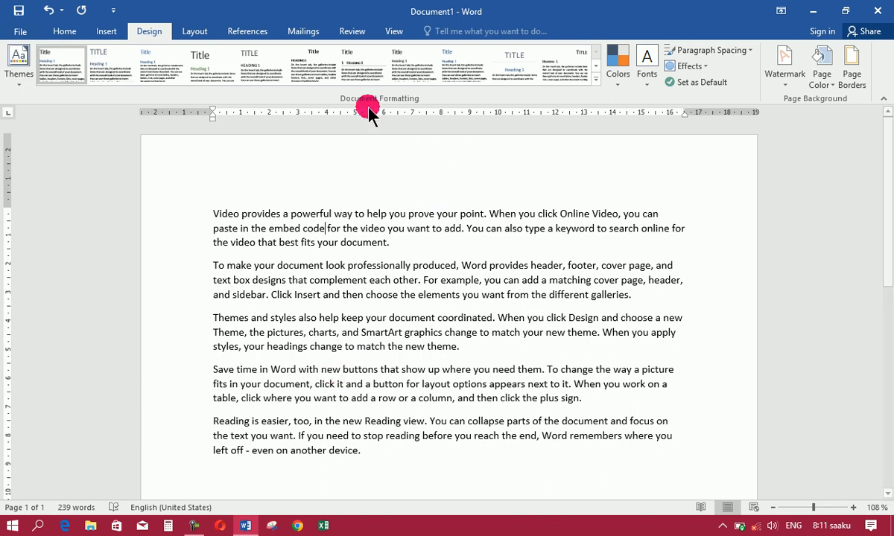
{"action": "left_click", "coordinate": [8, 78]}
{"action": "left_click", "coordinate": [9, 84]}
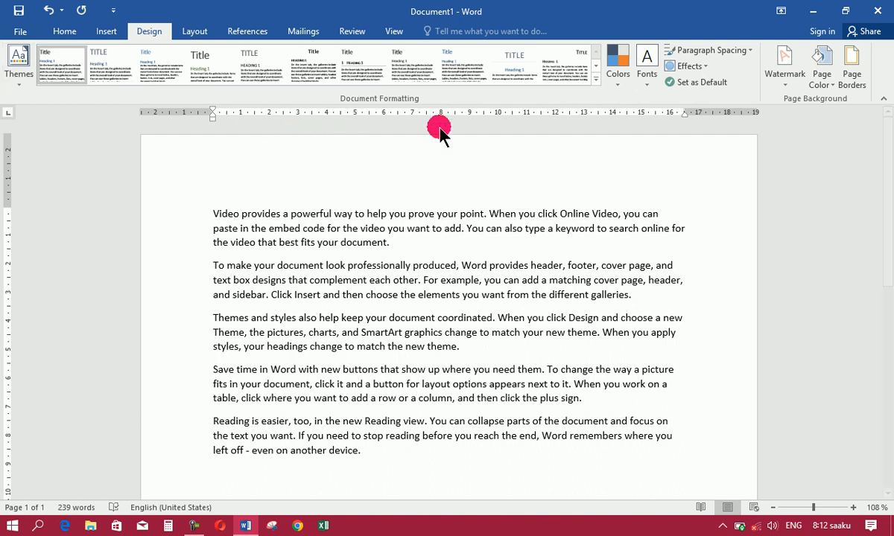
Step: Apply the fourth built-in style set to the document
{"action": "left_click", "coordinate": [592, 80]}
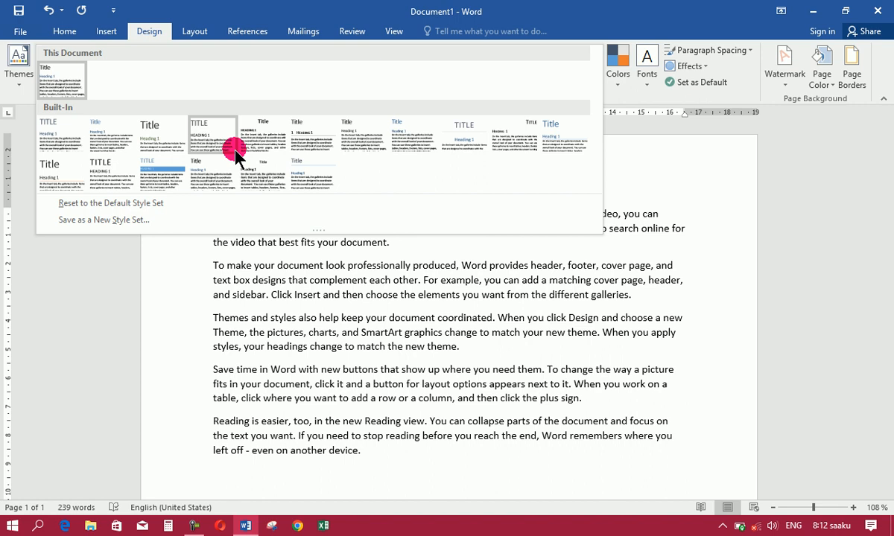
{"action": "left_click", "coordinate": [235, 152]}
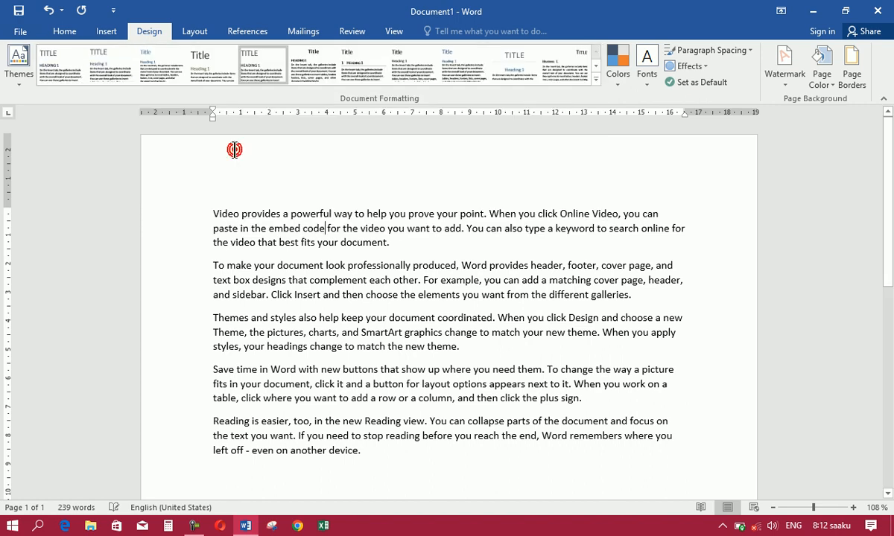
{"action": "left_click", "coordinate": [597, 79]}
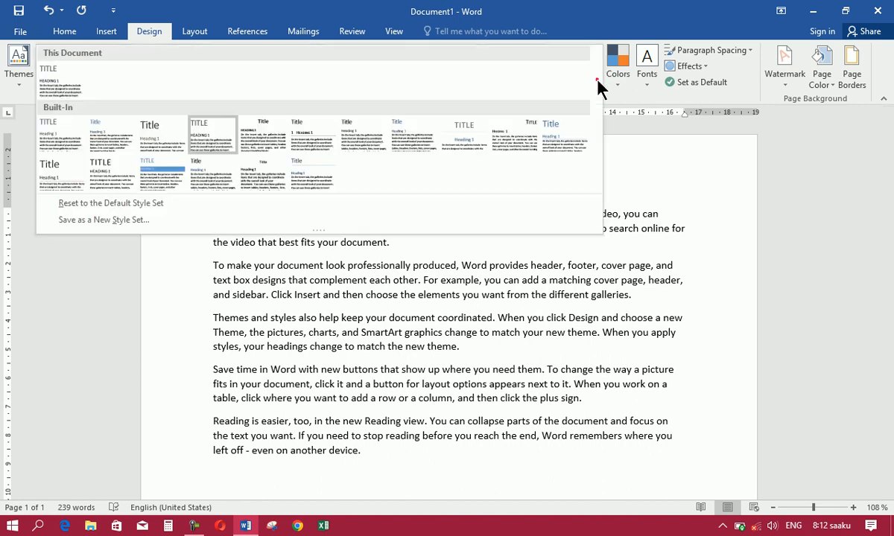
{"action": "left_click", "coordinate": [93, 221]}
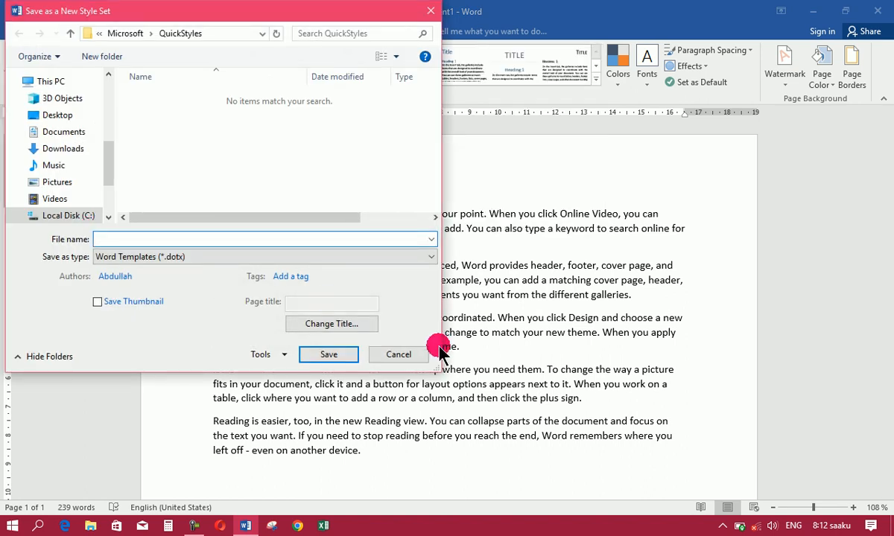
{"action": "left_click", "coordinate": [399, 355]}
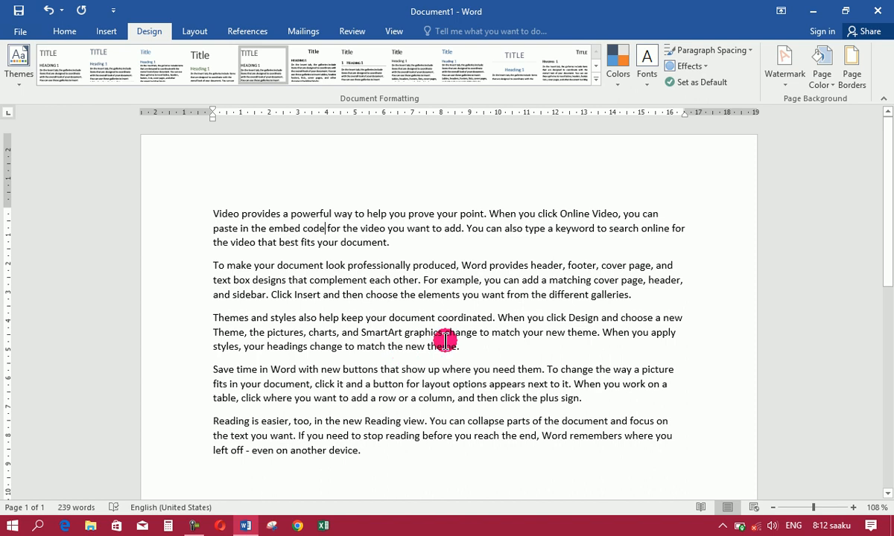
Step: Reset the document to the default style set
{"action": "left_click", "coordinate": [596, 78]}
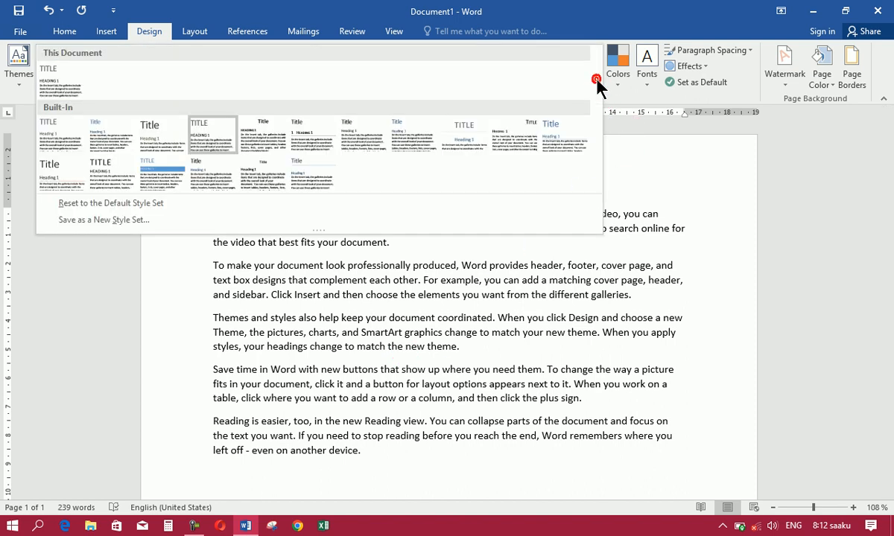
{"action": "left_click", "coordinate": [156, 215]}
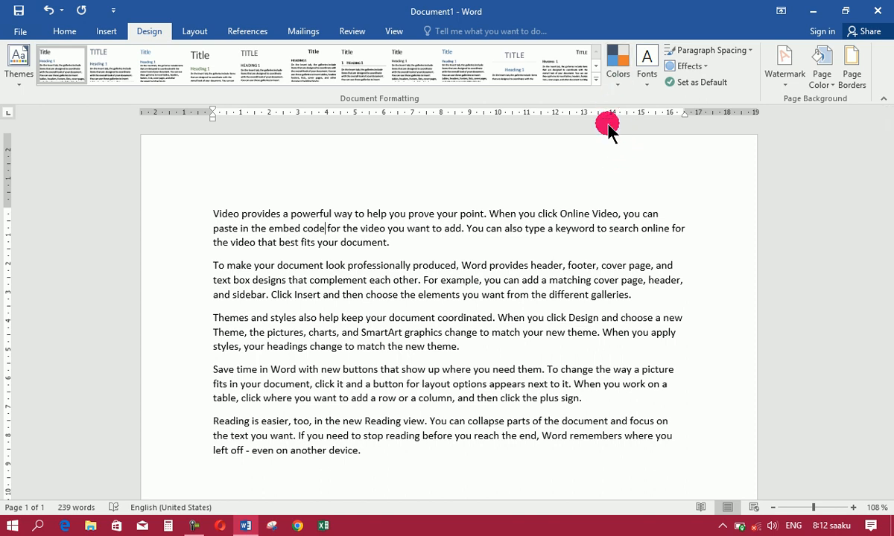
Step: Select all the text in the document and preview the built-in theme color sets
{"action": "left_click", "coordinate": [424, 243]}
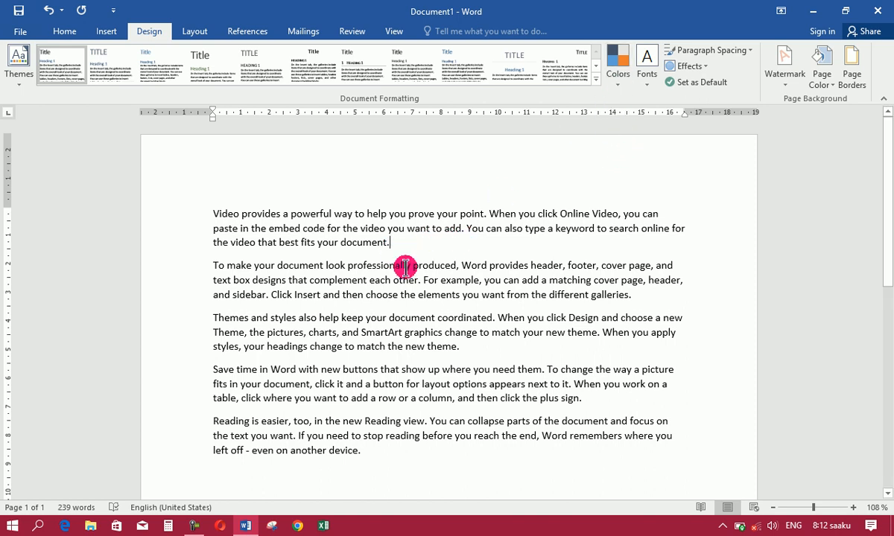
{"action": "key", "text": "ctrl+a"}
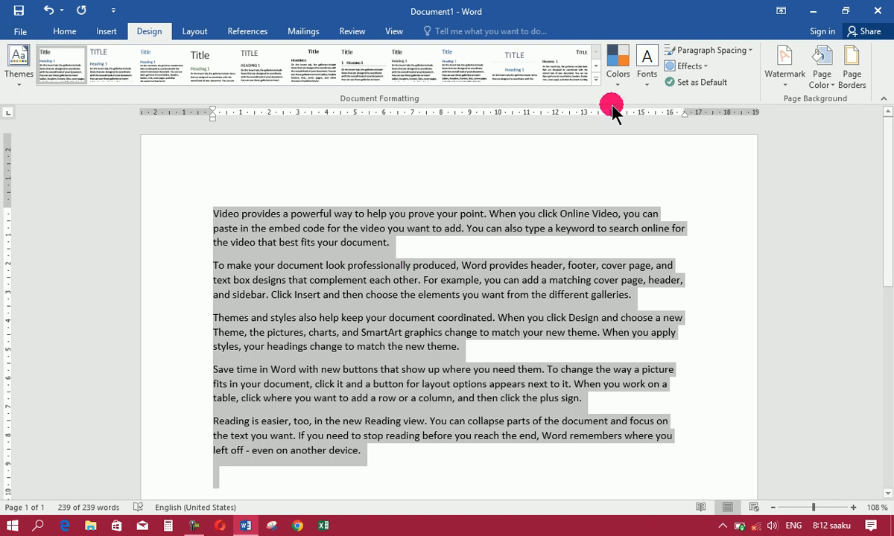
{"action": "left_click", "coordinate": [617, 67]}
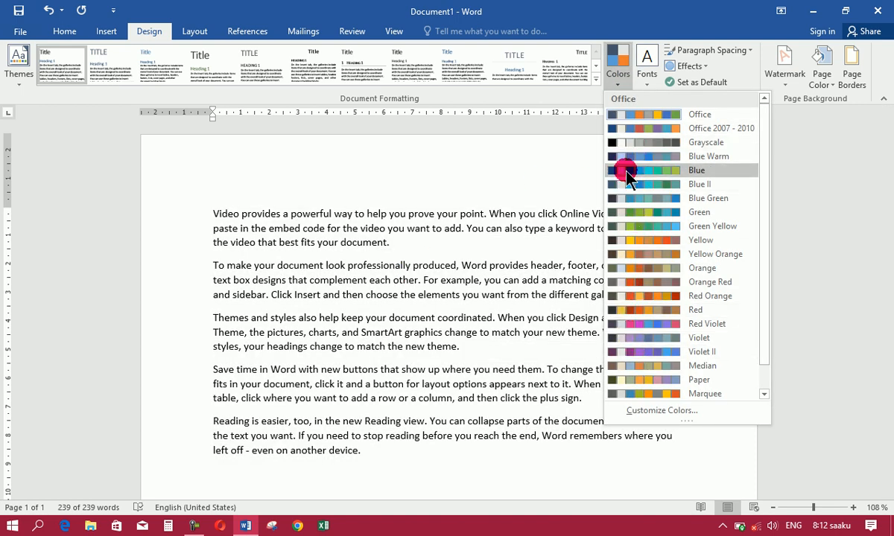
{"action": "left_click", "coordinate": [380, 297]}
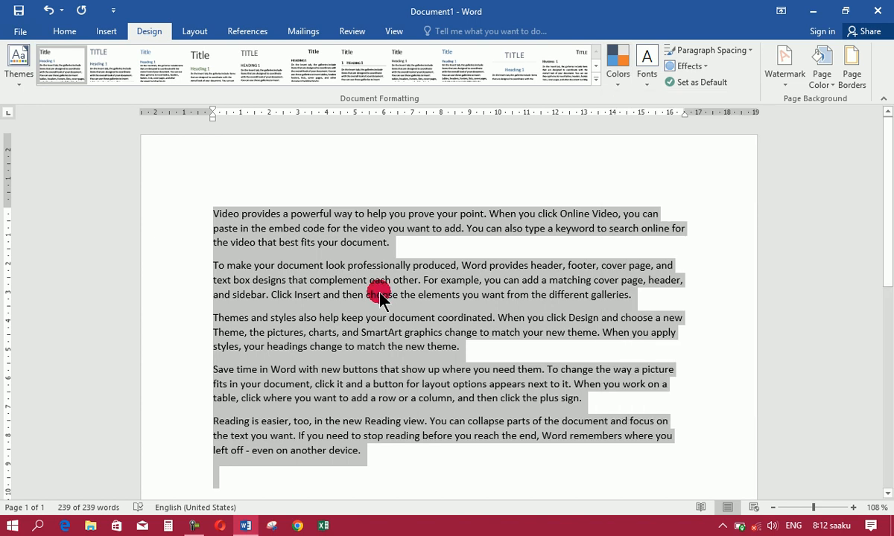
Step: Apply the Heading 1 style to all the text and preview the theme color sets on it
{"action": "left_click", "coordinate": [66, 32]}
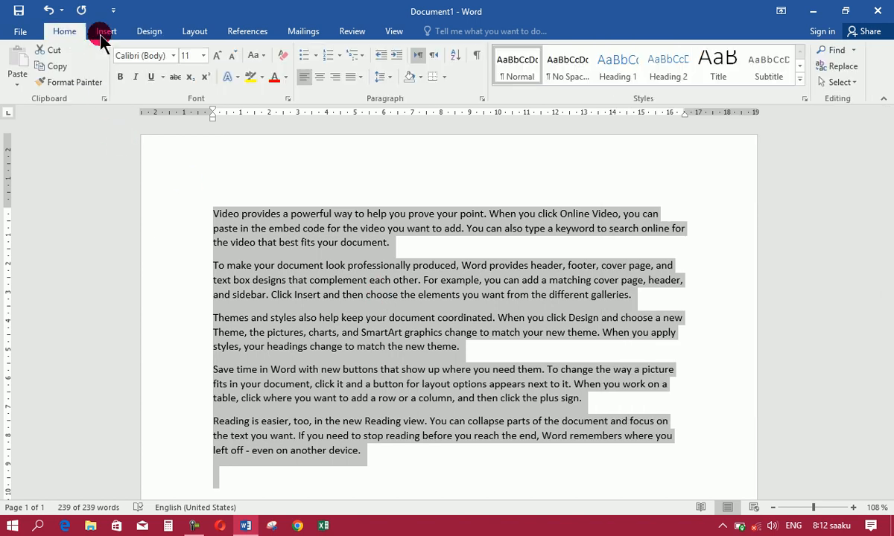
{"action": "left_click", "coordinate": [619, 67]}
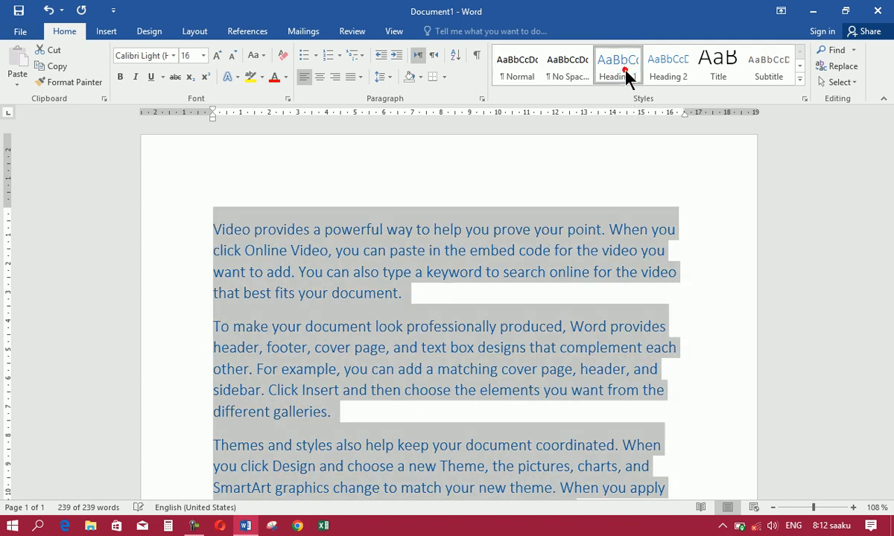
{"action": "left_click", "coordinate": [145, 34]}
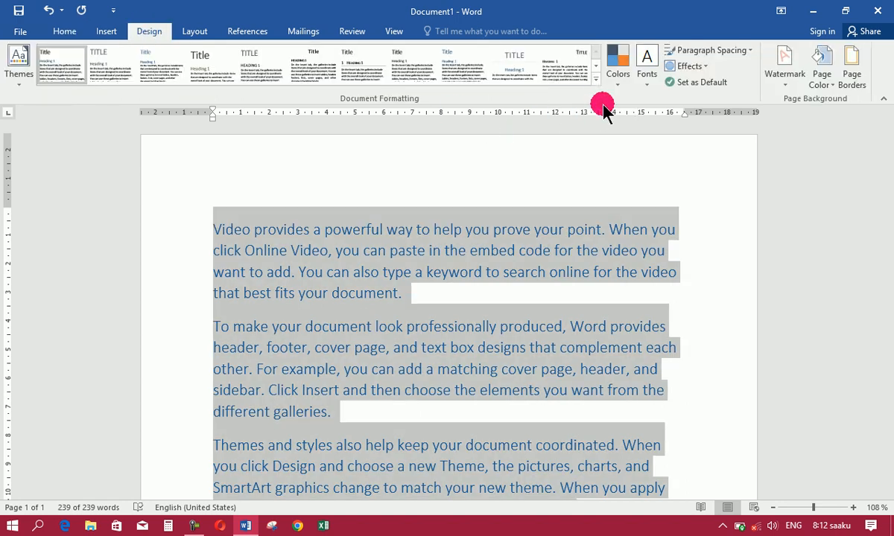
{"action": "left_click", "coordinate": [618, 86]}
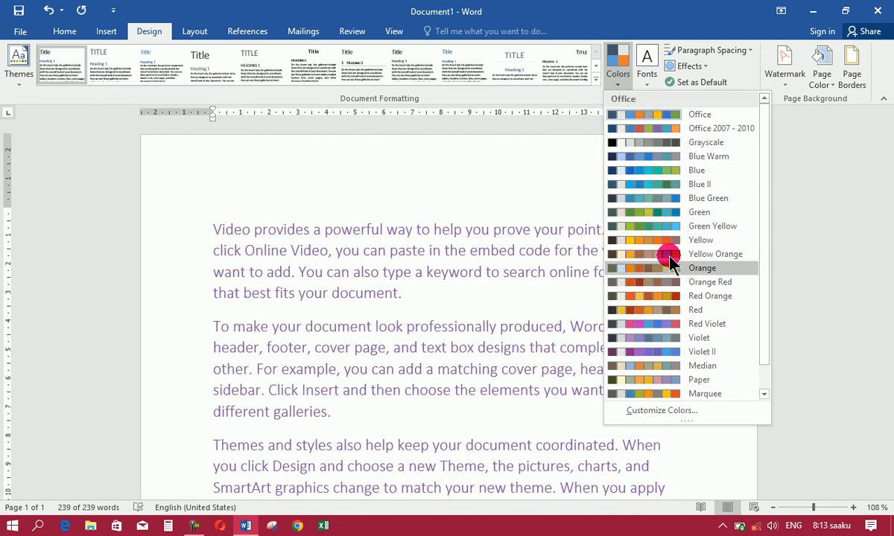
{"action": "left_click", "coordinate": [486, 301]}
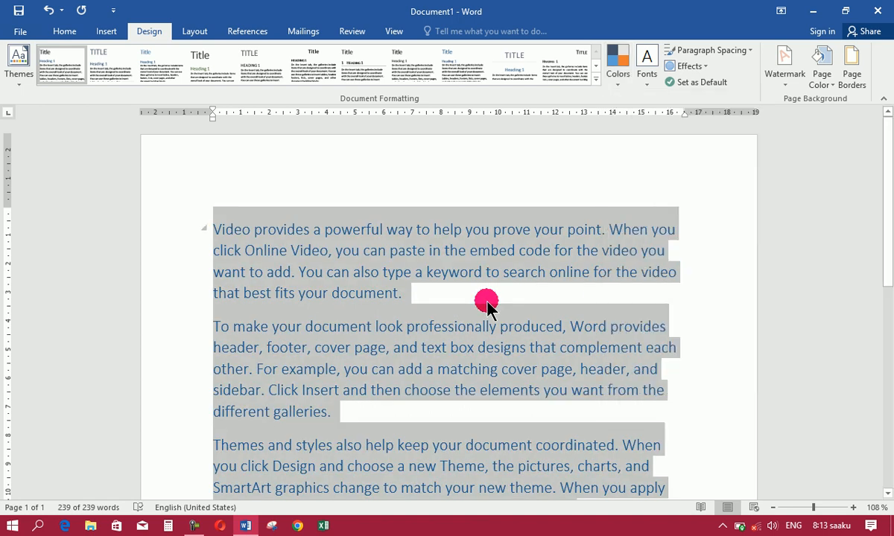
Step: Undo the Heading 1 style and browse the theme color sets on the plain text
{"action": "key", "text": "ctrl+z"}
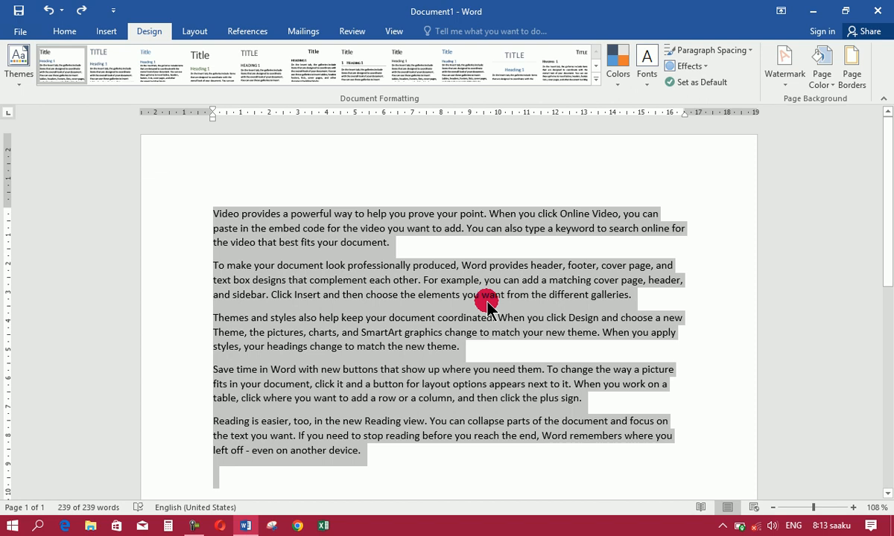
{"action": "left_click", "coordinate": [620, 79]}
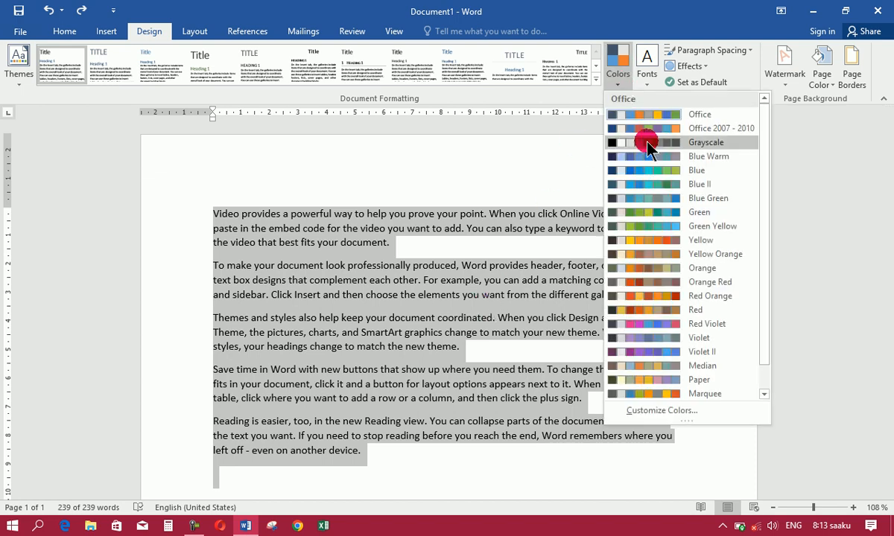
{"action": "left_click", "coordinate": [463, 323]}
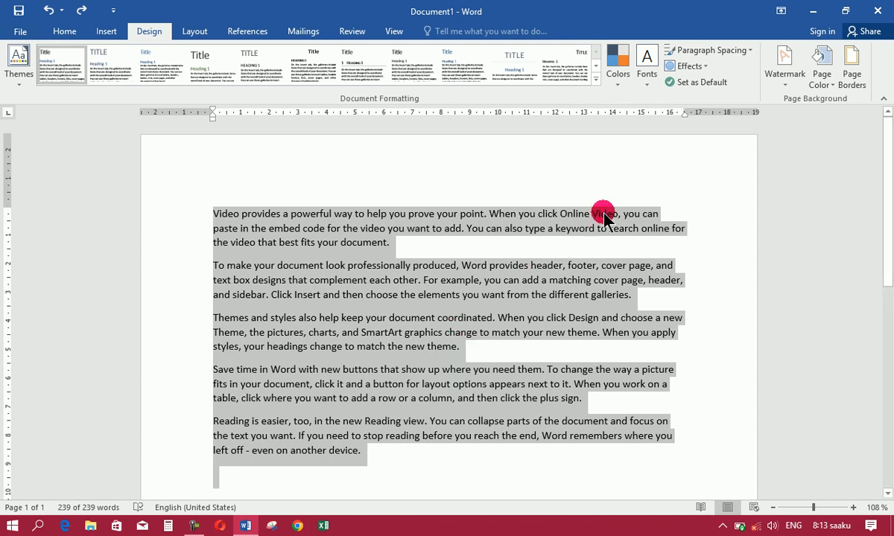
Step: Preview the theme font sets on the selected text, going through the list as far as Garamond-TrebuchetMs
{"action": "left_click", "coordinate": [648, 81]}
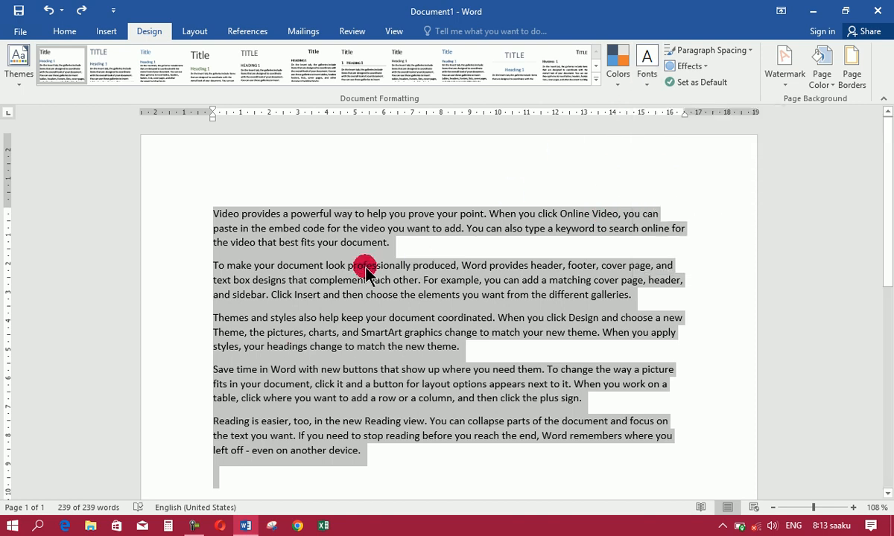
{"action": "left_click", "coordinate": [649, 81]}
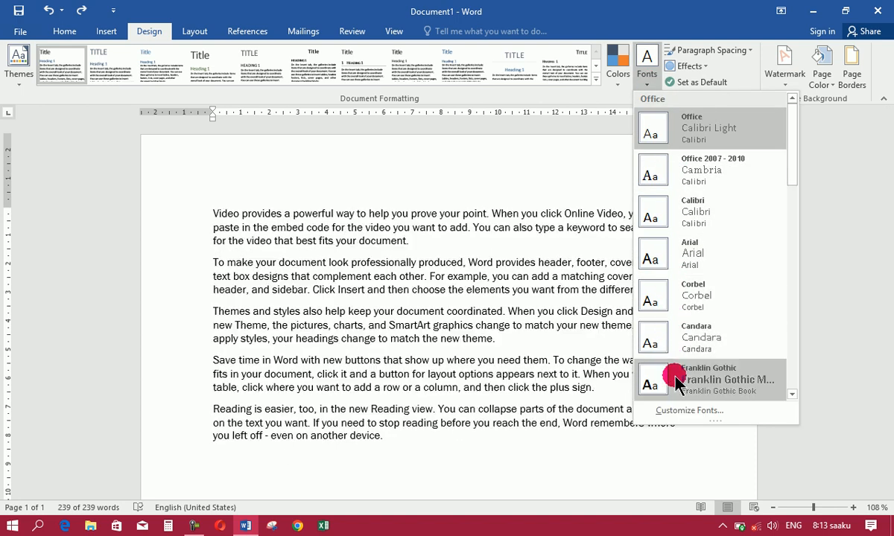
{"action": "left_click_drag", "start_coordinate": [796, 168], "coordinate": [778, 294]}
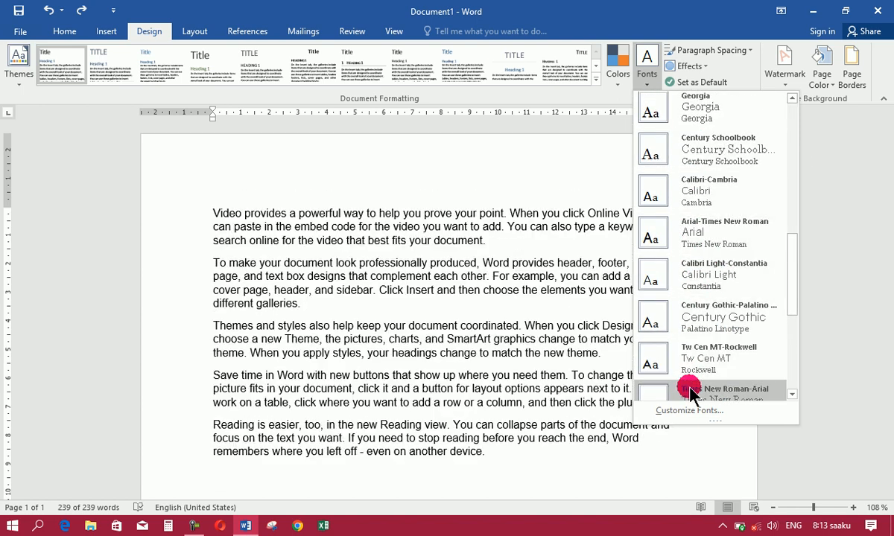
{"action": "left_click_drag", "start_coordinate": [793, 278], "coordinate": [800, 344]}
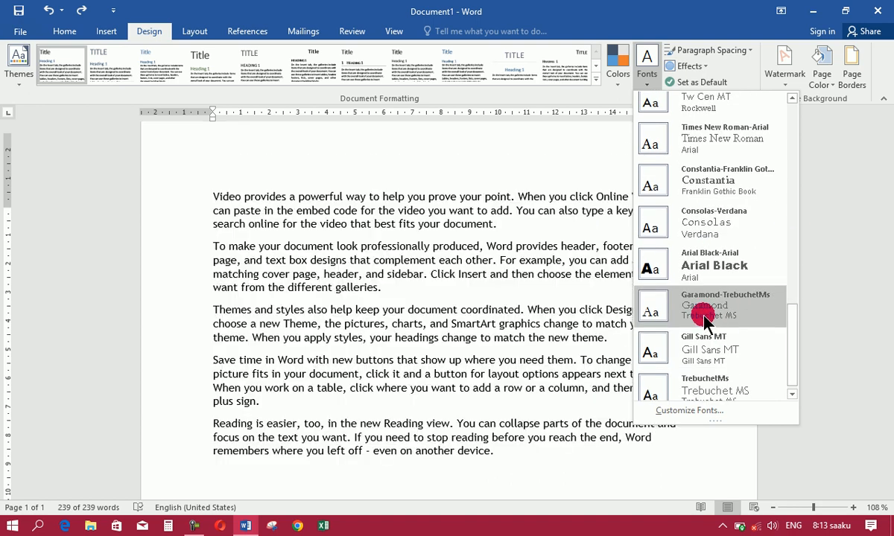
{"action": "left_click", "coordinate": [505, 293]}
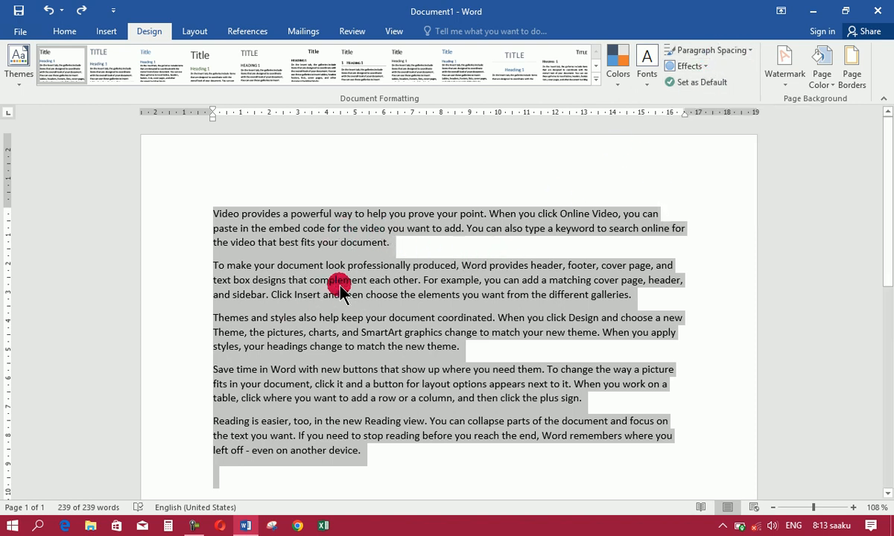
Step: Increase the default spacing before paragraphs for this document only through custom paragraph spacing, and undo the change
{"action": "left_click", "coordinate": [750, 50]}
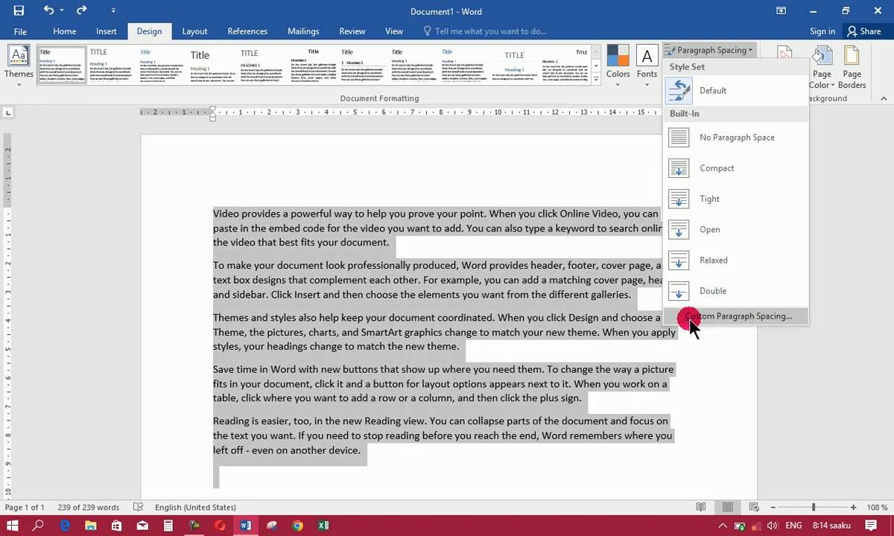
{"action": "left_click", "coordinate": [689, 320]}
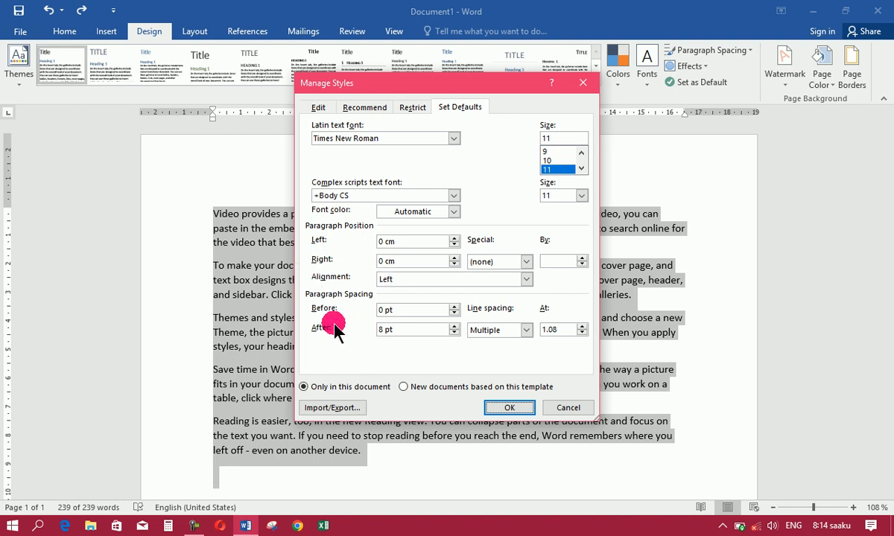
{"action": "left_click", "coordinate": [454, 306]}
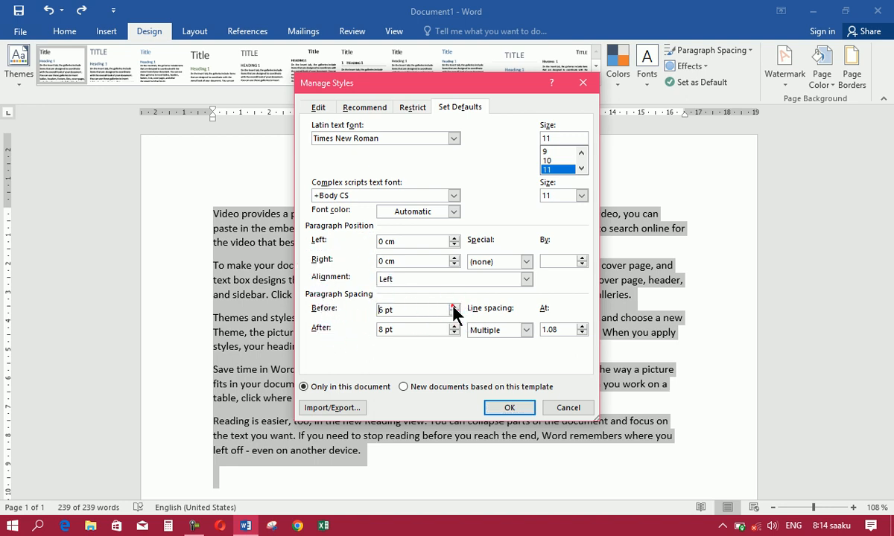
{"action": "left_click", "coordinate": [506, 408]}
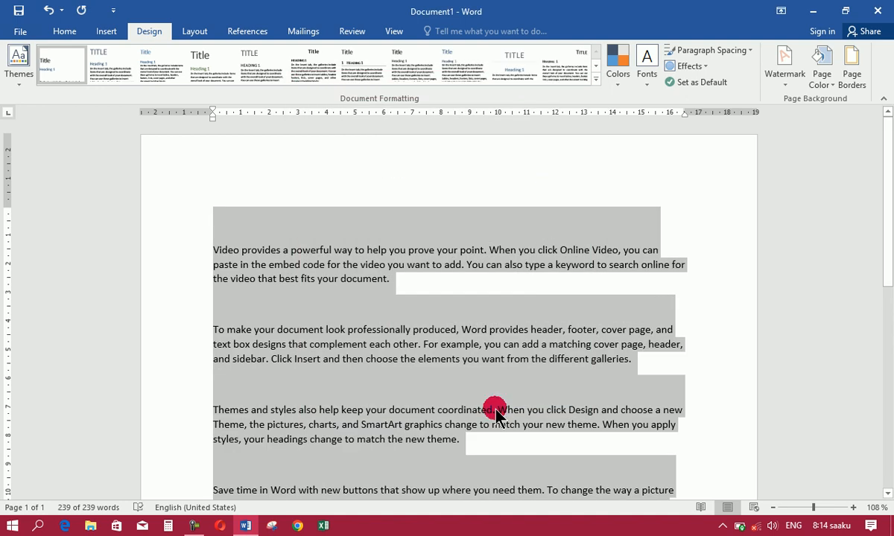
{"action": "key", "text": "ctrl+z"}
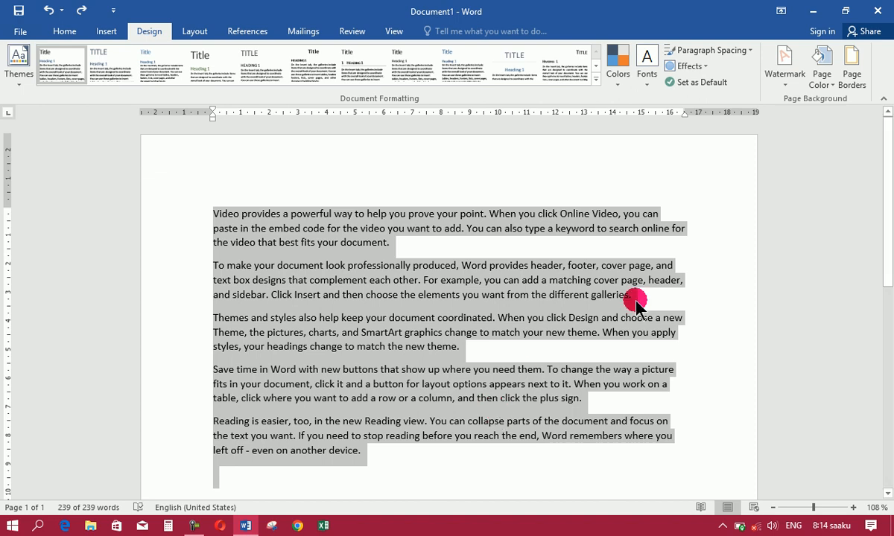
Step: Apply the Grunge Texture theme effect set to the document
{"action": "left_click", "coordinate": [705, 68]}
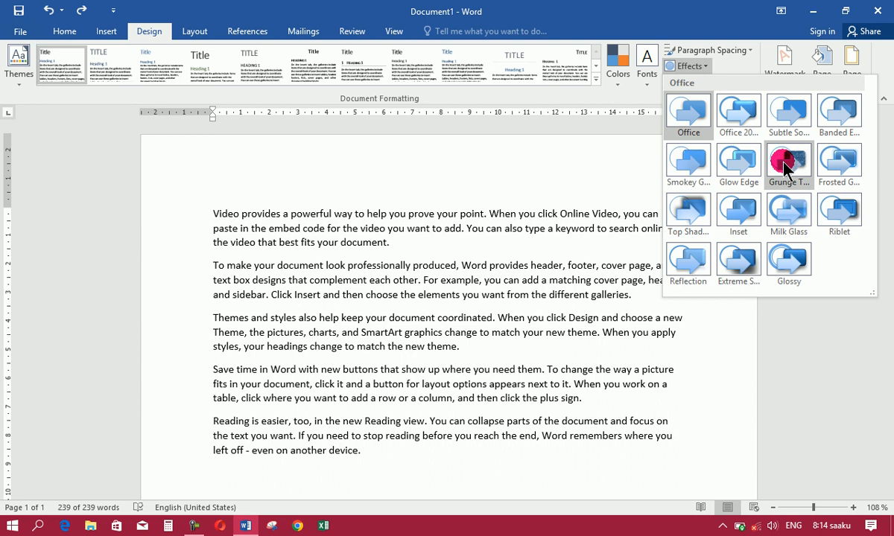
{"action": "left_click", "coordinate": [758, 182]}
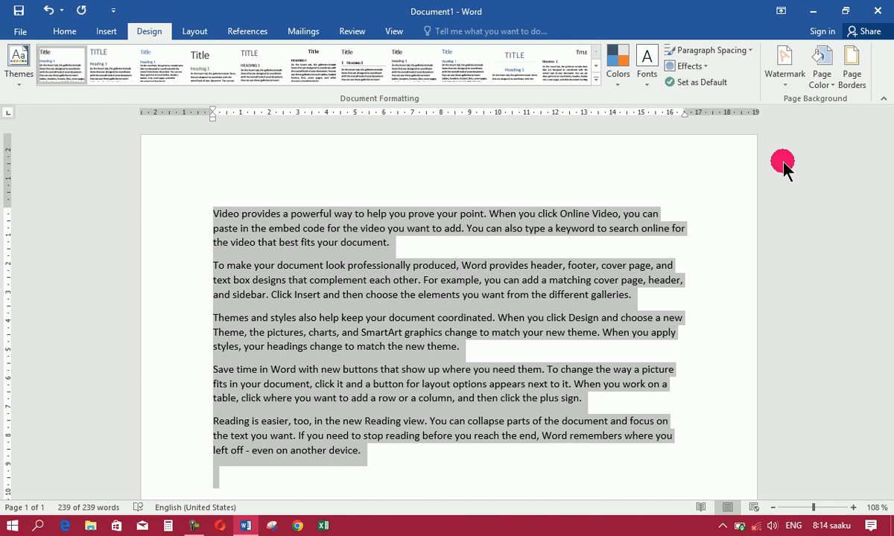
{"action": "left_click", "coordinate": [700, 66]}
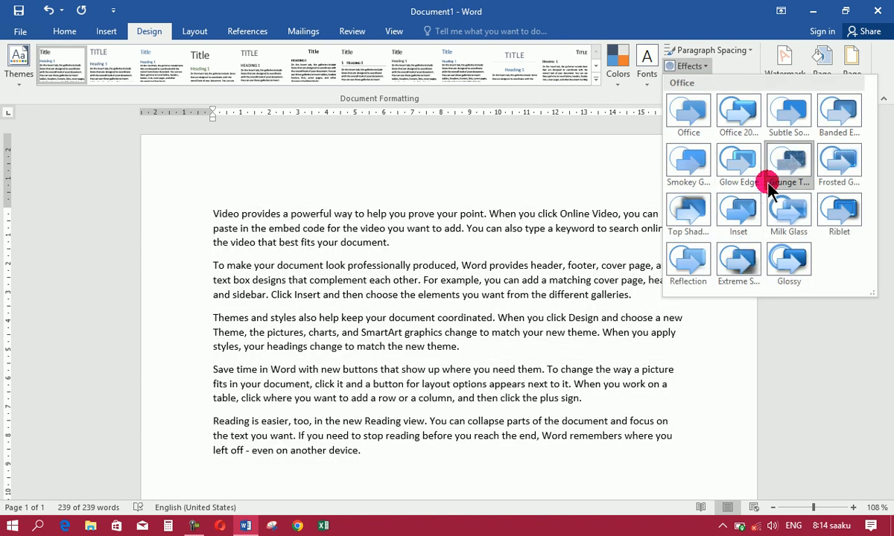
{"action": "left_click", "coordinate": [768, 183]}
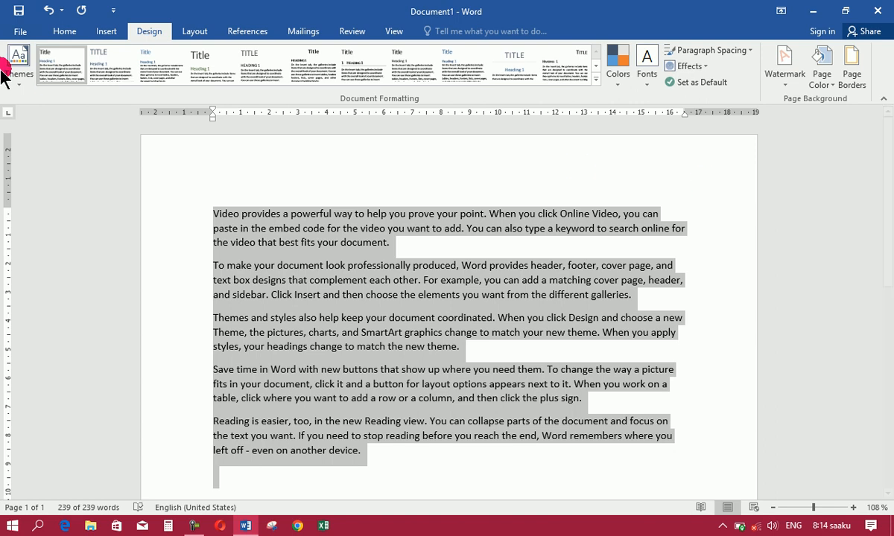
Step: Draw an ellipse about 7.9 cm wide and 6.4 cm high over the first paragraphs
{"action": "left_click", "coordinate": [65, 33]}
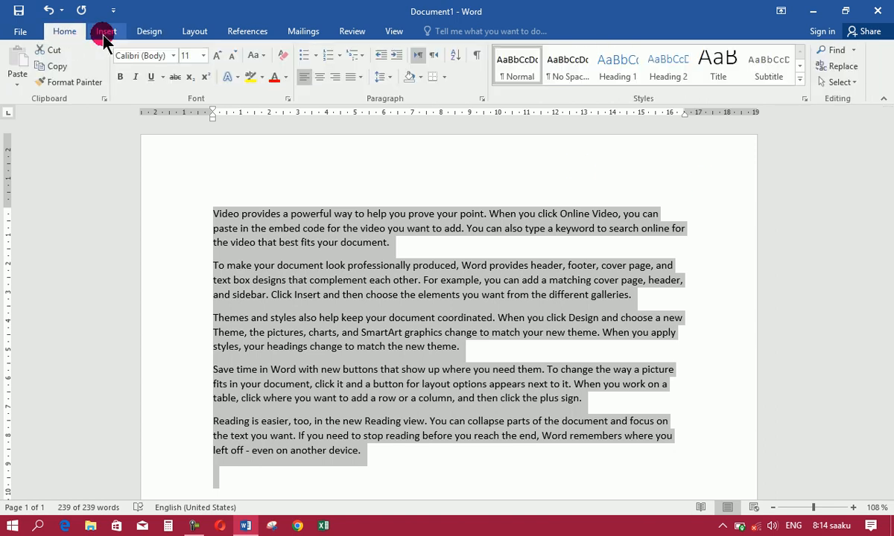
{"action": "left_click", "coordinate": [103, 33]}
{"action": "left_click", "coordinate": [192, 67]}
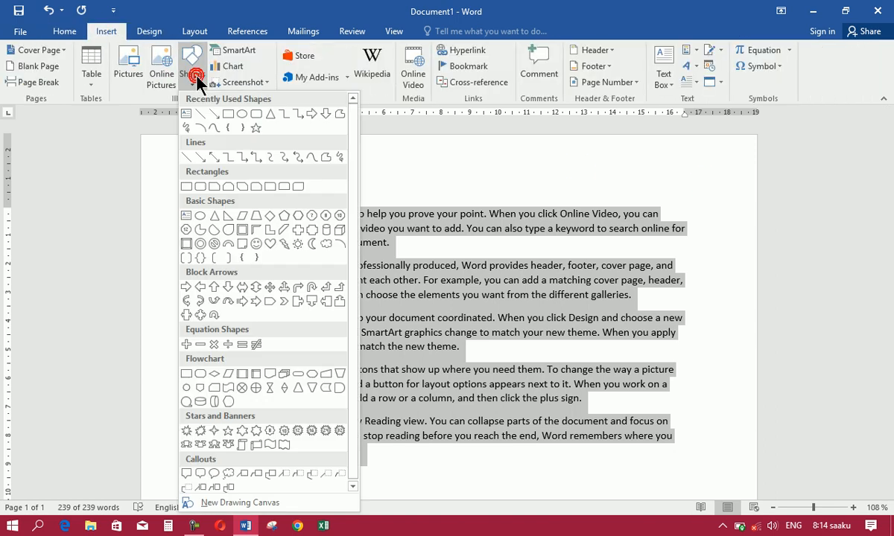
{"action": "left_click", "coordinate": [234, 113]}
{"action": "left_click_drag", "start_coordinate": [266, 145], "coordinate": [490, 330]}
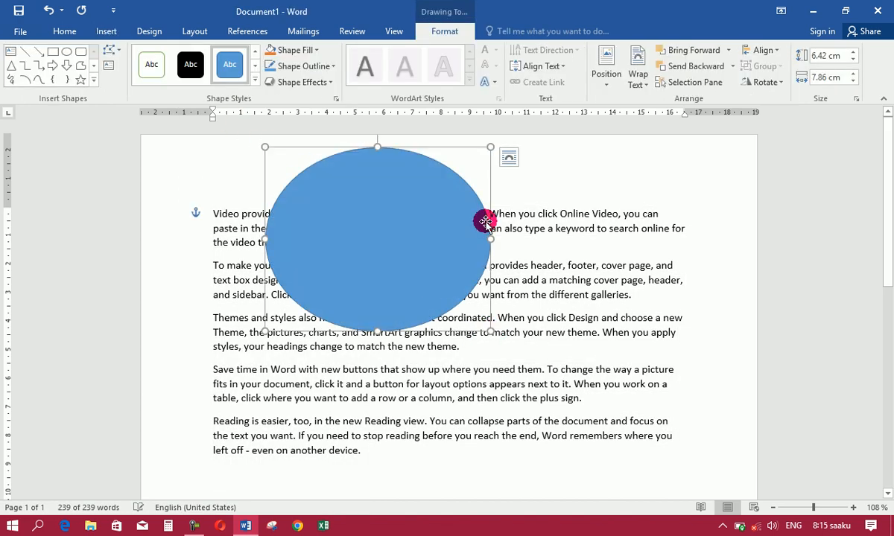
Step: Preview the theme effect sets on the ellipse and delete the shape
{"action": "left_click", "coordinate": [149, 33]}
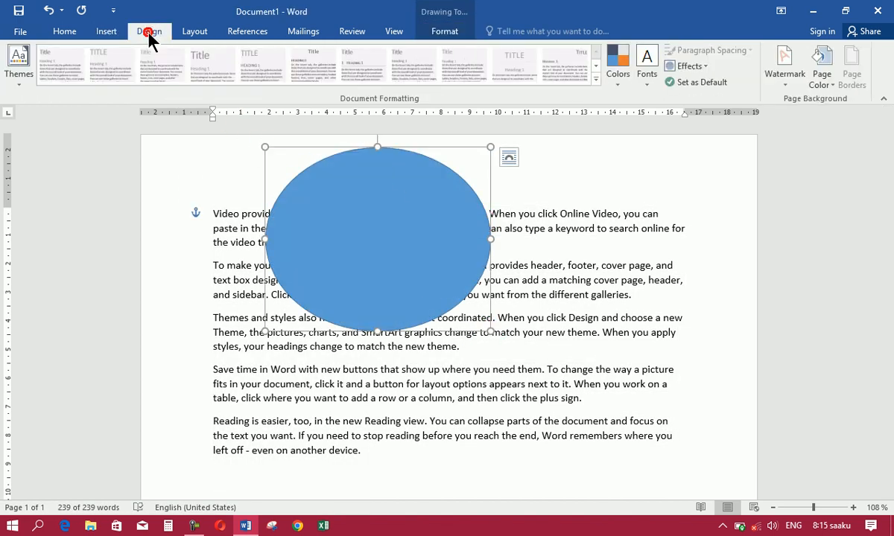
{"action": "left_click", "coordinate": [707, 67]}
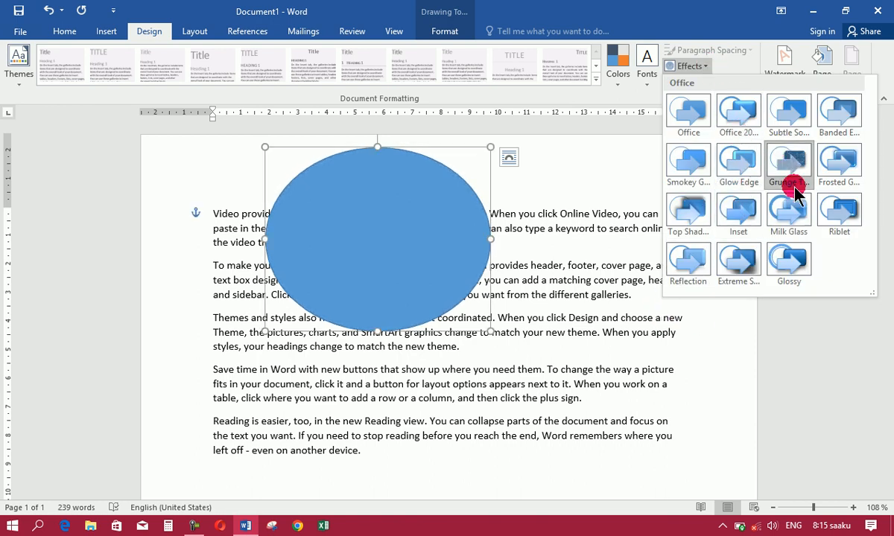
{"action": "left_click", "coordinate": [584, 292]}
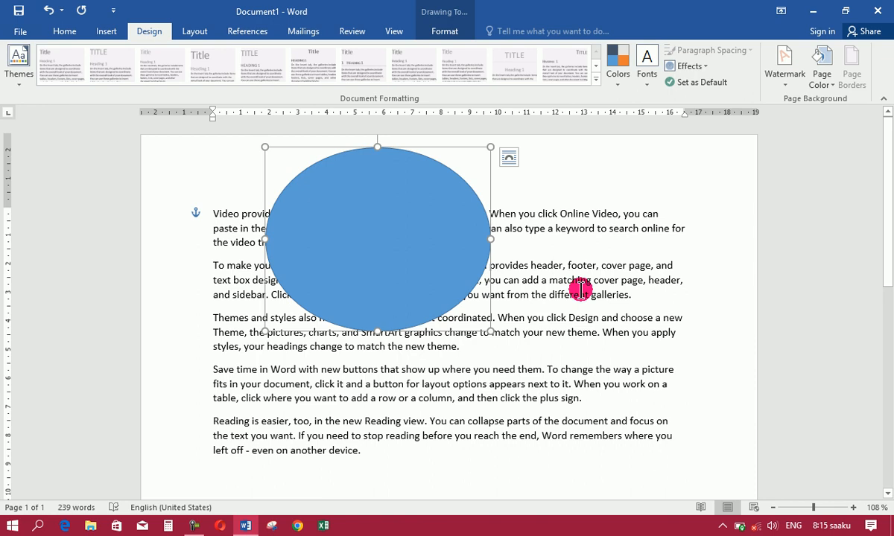
{"action": "key", "text": "Delete"}
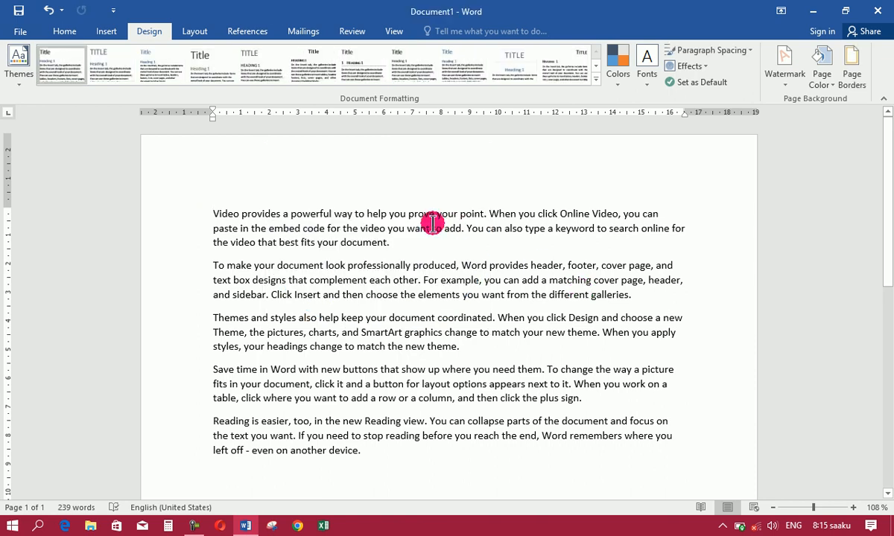
Step: Apply the Main Event theme to the whole document and set the current formatting as the default for new blank documents
{"action": "key", "text": "ctrl+a"}
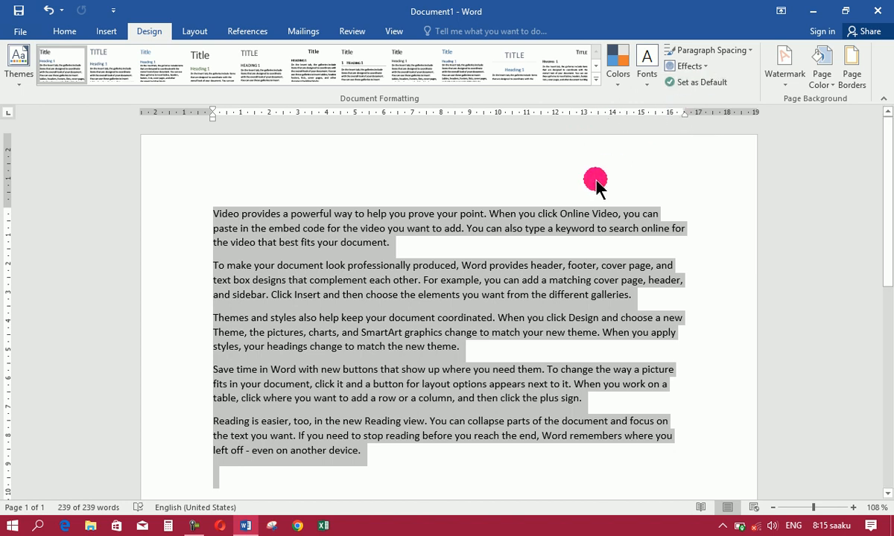
{"action": "left_click", "coordinate": [14, 80]}
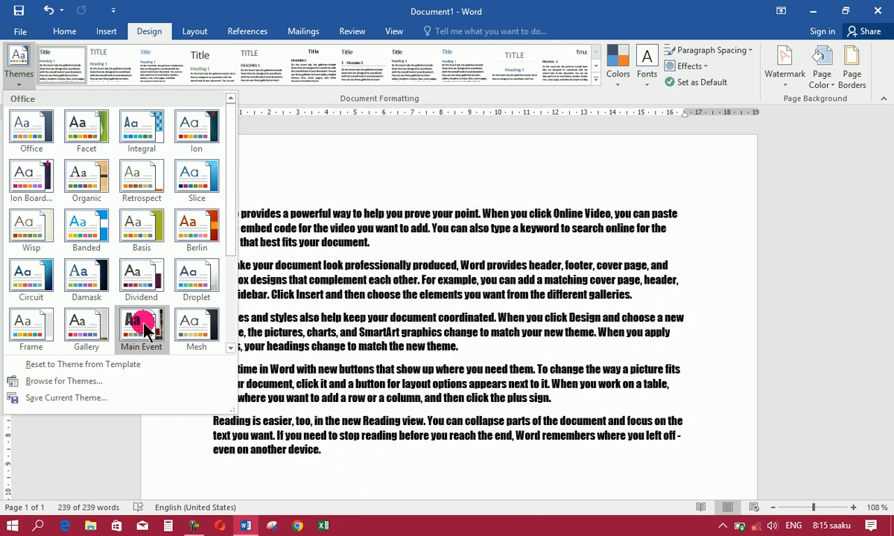
{"action": "left_click", "coordinate": [141, 323]}
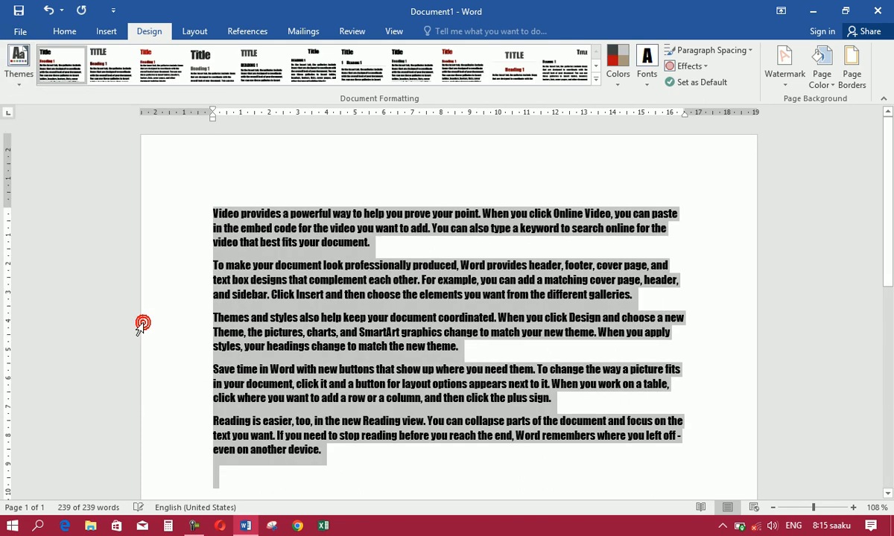
{"action": "left_click", "coordinate": [700, 82]}
{"action": "left_click", "coordinate": [423, 306]}
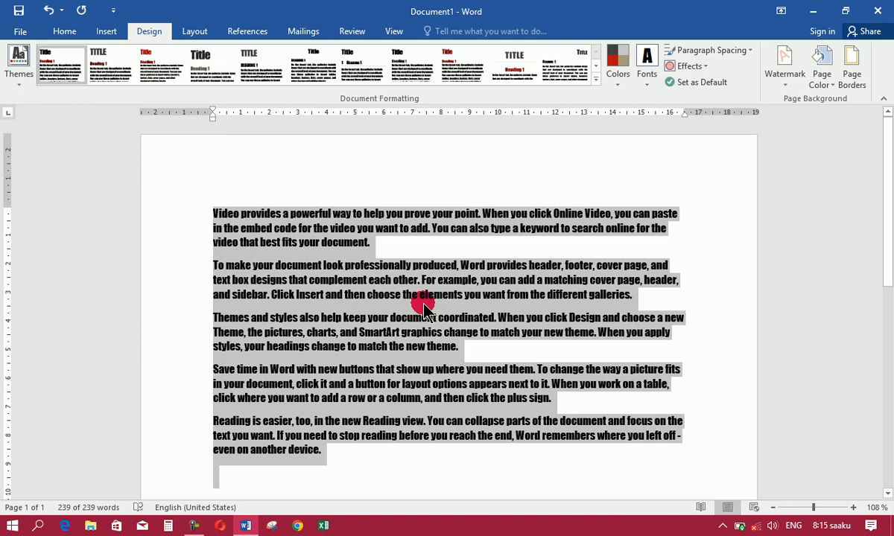
Step: Replace the sample text with two lines of filler letters to test the formatting, and clear them
{"action": "key", "text": "Delete"}
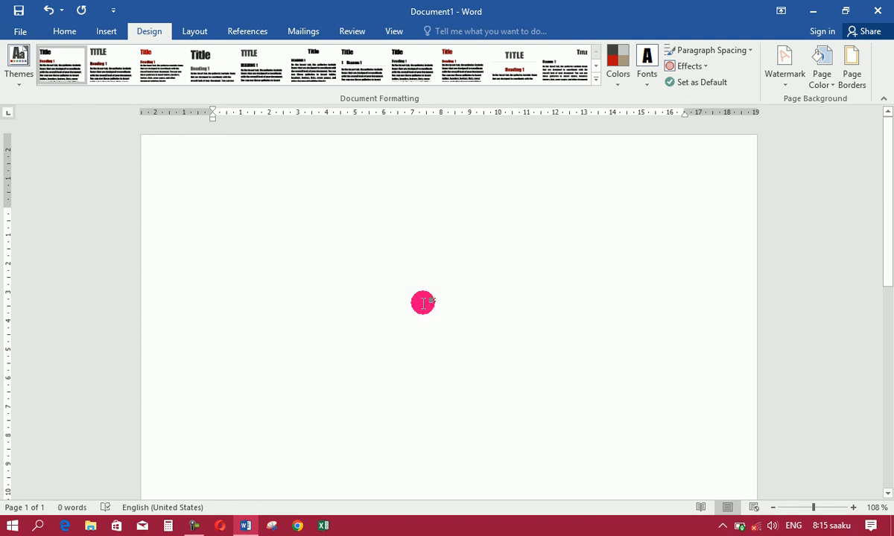
{"action": "type", "text": "kdjfdksfhjkdshfjdhfkdjsfd"}
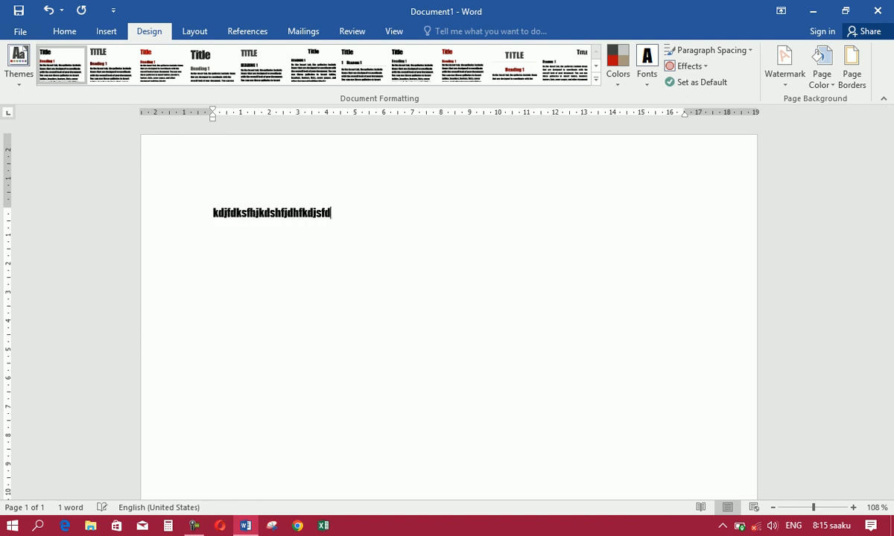
{"action": "key", "text": "Return"}
{"action": "type", "text": "jsdfjdhsjfhdsjfhdsj"}
{"action": "key", "text": "ctrl+a"}
{"action": "key", "text": "BackSpace"}
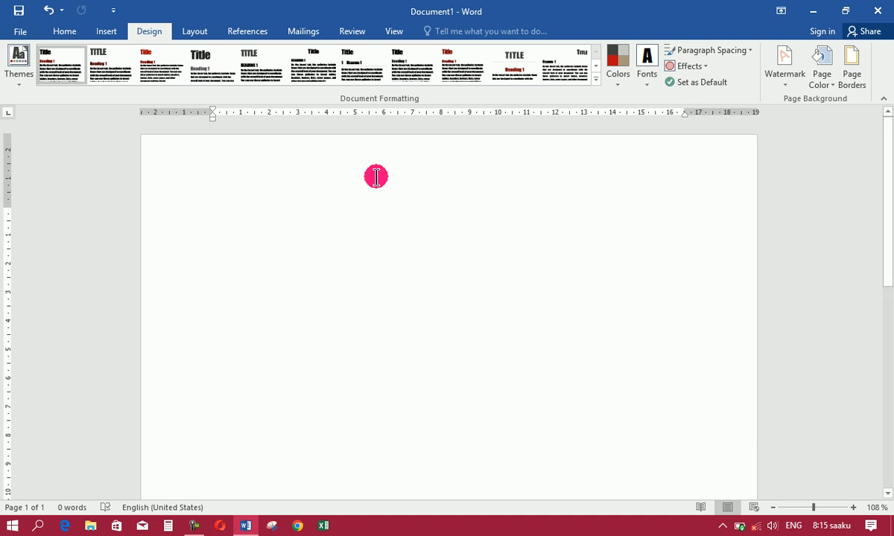
Step: Look over the style sets and generate sample paragraphs in the empty document with =rand()
{"action": "left_click", "coordinate": [596, 78]}
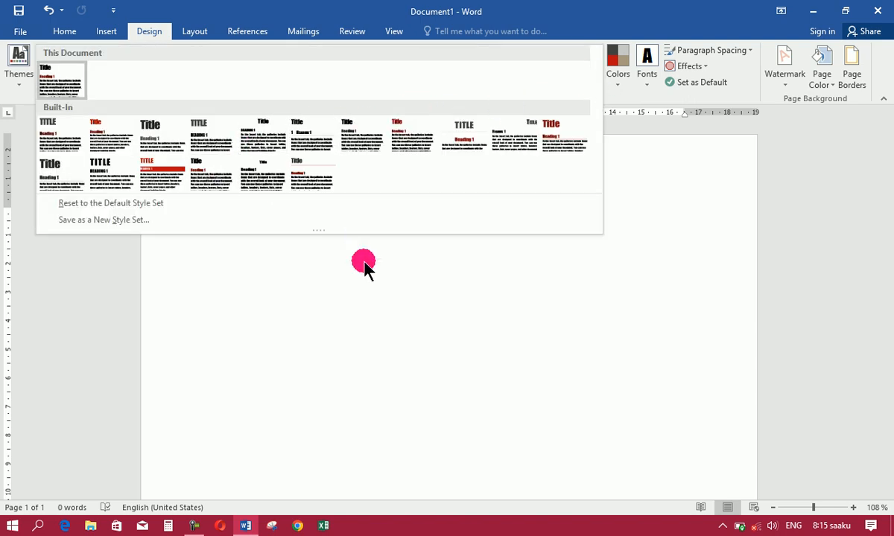
{"action": "left_click", "coordinate": [360, 266]}
{"action": "type", "text": "=rand"}
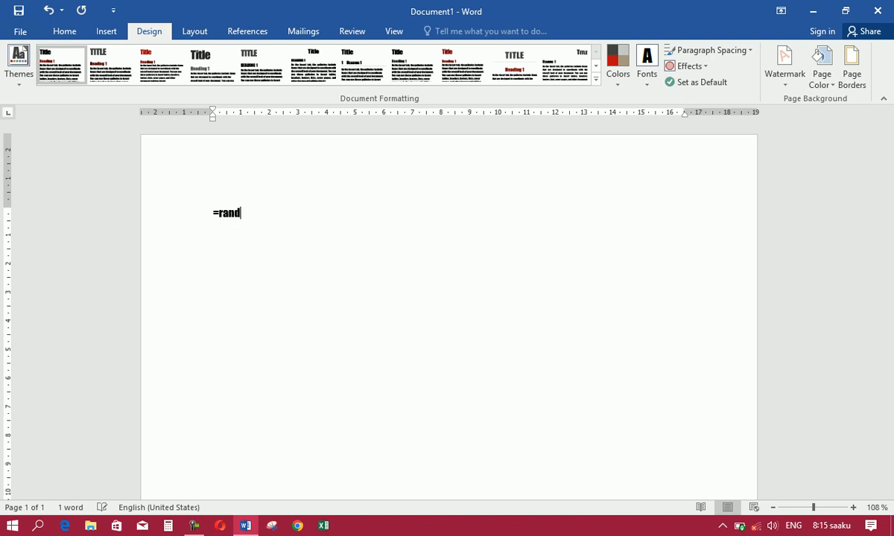
{"action": "type", "text": "()"}
{"action": "key", "text": "Return"}
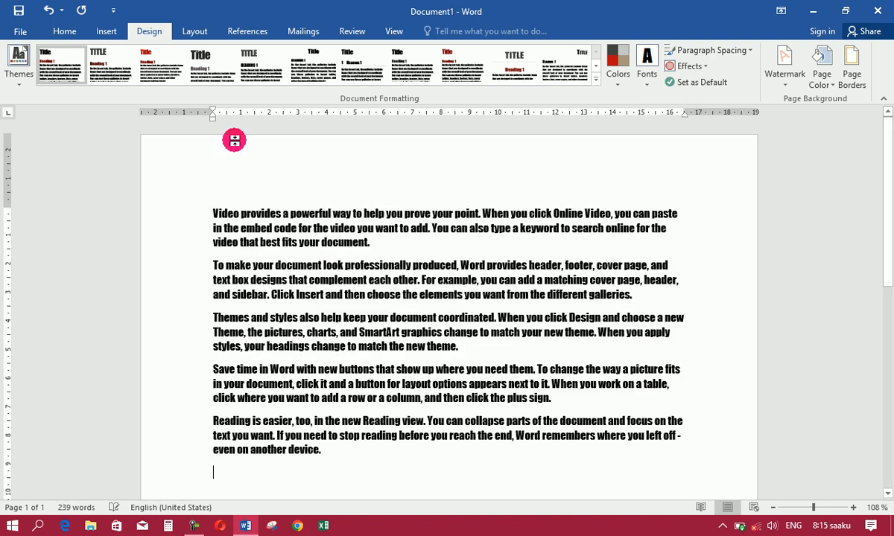
Step: Apply the Organic theme to the whole document and confirm the current style set and theme as the default
{"action": "key", "text": "ctrl+a"}
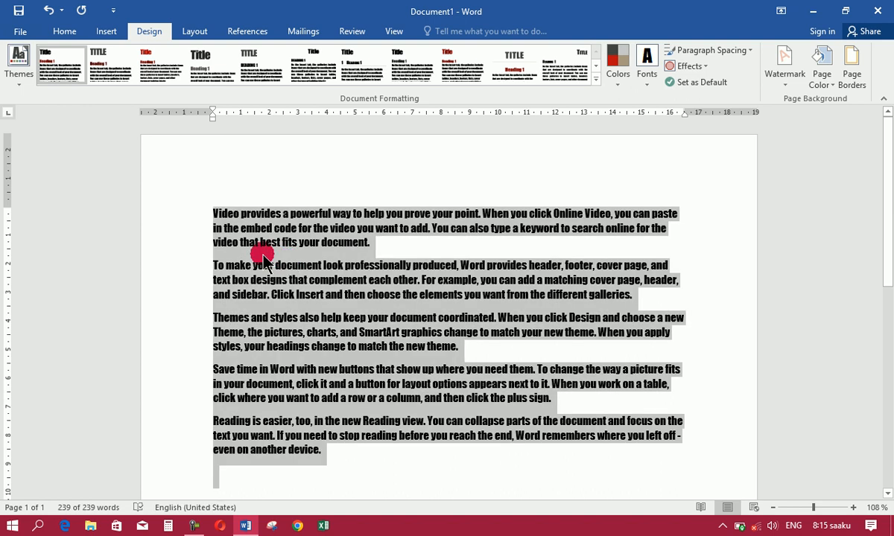
{"action": "left_click", "coordinate": [13, 83]}
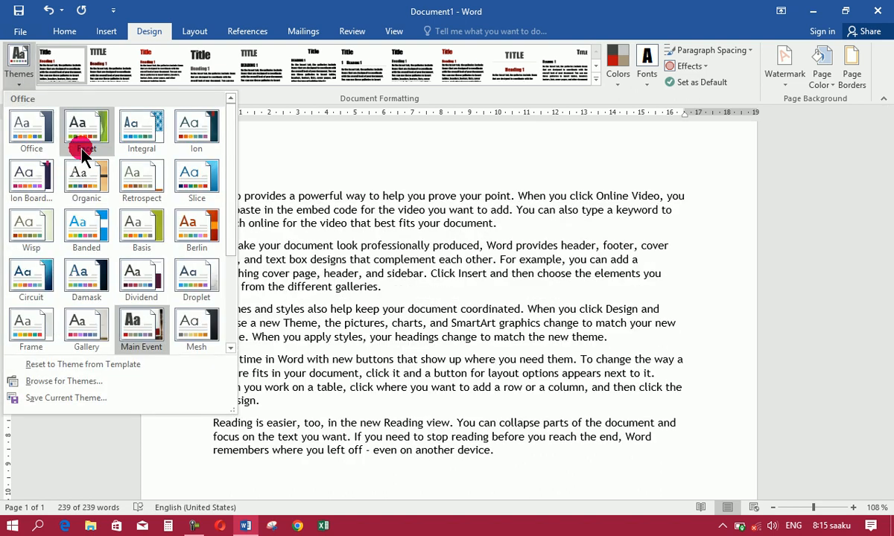
{"action": "left_click", "coordinate": [86, 173]}
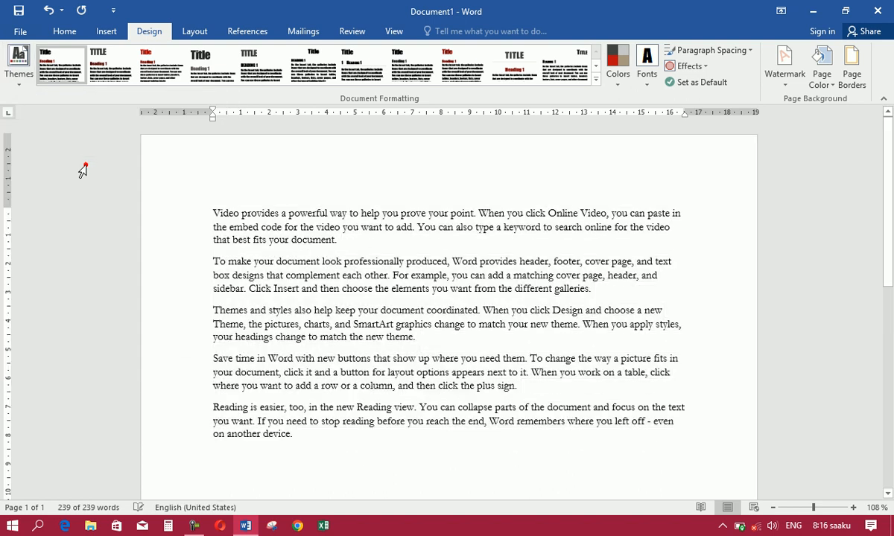
{"action": "left_click", "coordinate": [687, 83]}
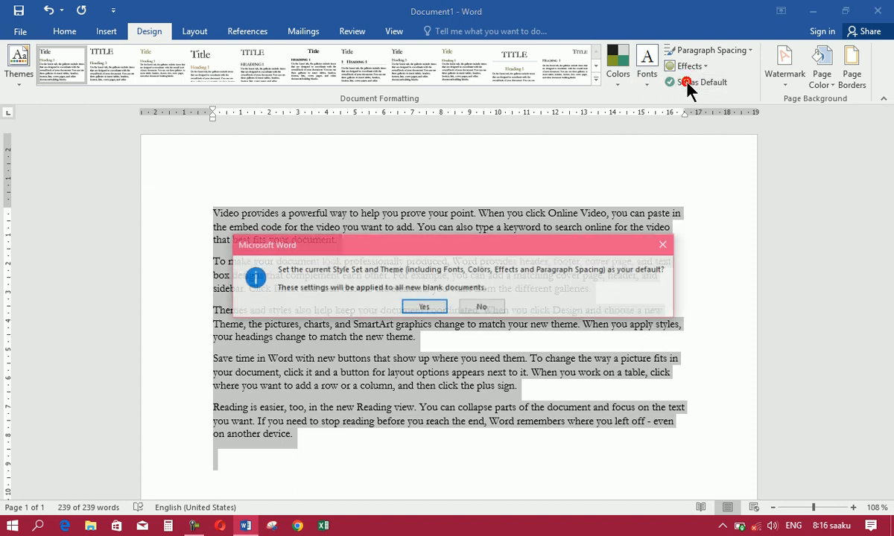
{"action": "left_click", "coordinate": [424, 307]}
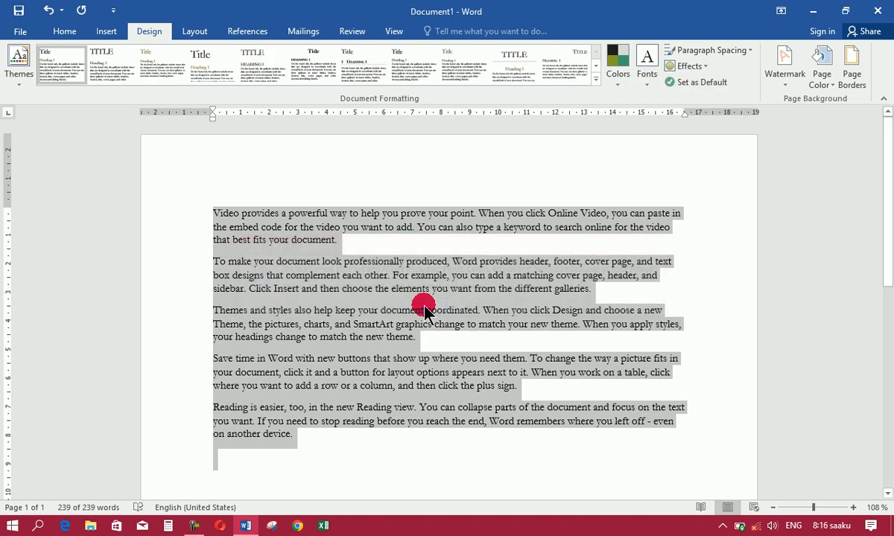
Step: Replace the sample paragraphs with one line of filler letters to test the formatting, and clear the document
{"action": "key", "text": "Delete"}
{"action": "type", "text": "sdjfkdsjfksdjfksdj"}
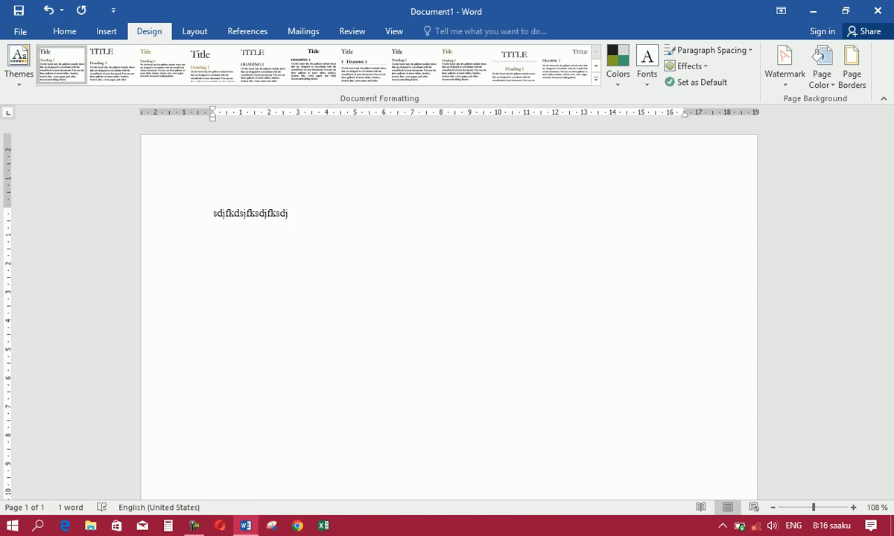
{"action": "key", "text": "ctrl+a"}
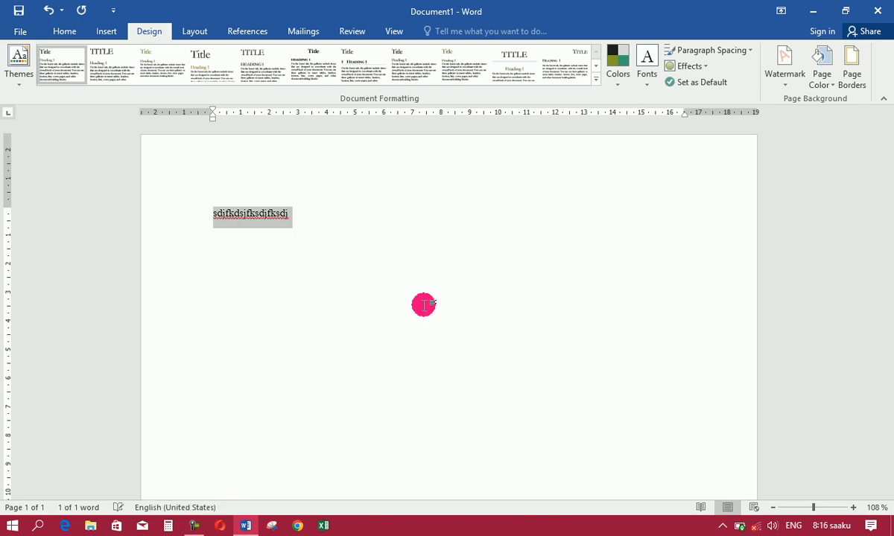
{"action": "key", "text": "Delete"}
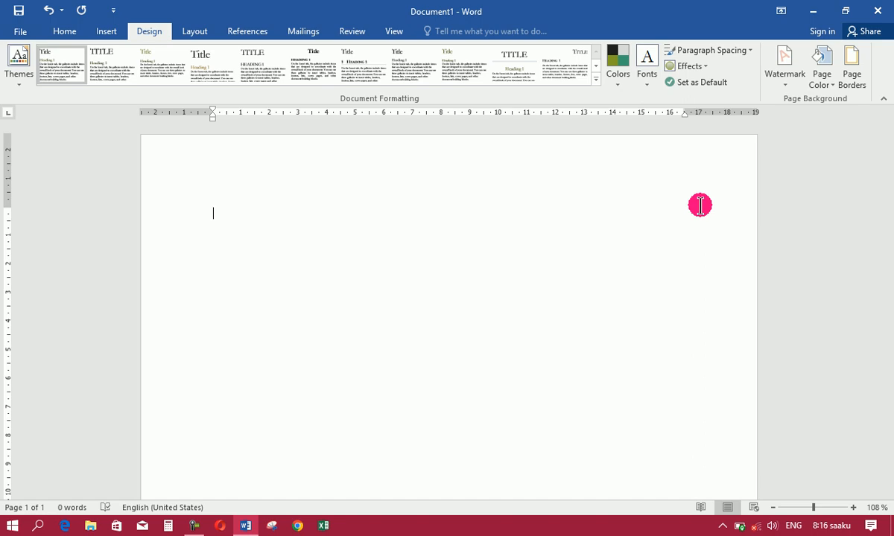
Step: Generate 90 sample paragraphs with =rand(90) and return to the first paragraph
{"action": "type", "text": "=rand("}
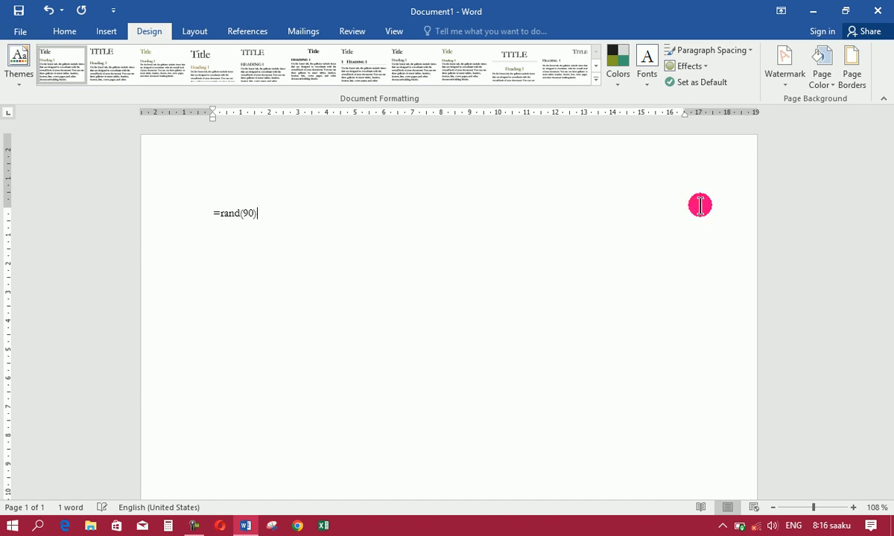
{"action": "type", "text": "90)"}
{"action": "key", "text": "Return"}
{"action": "left_click_drag", "start_coordinate": [884, 474], "coordinate": [868, 73]}
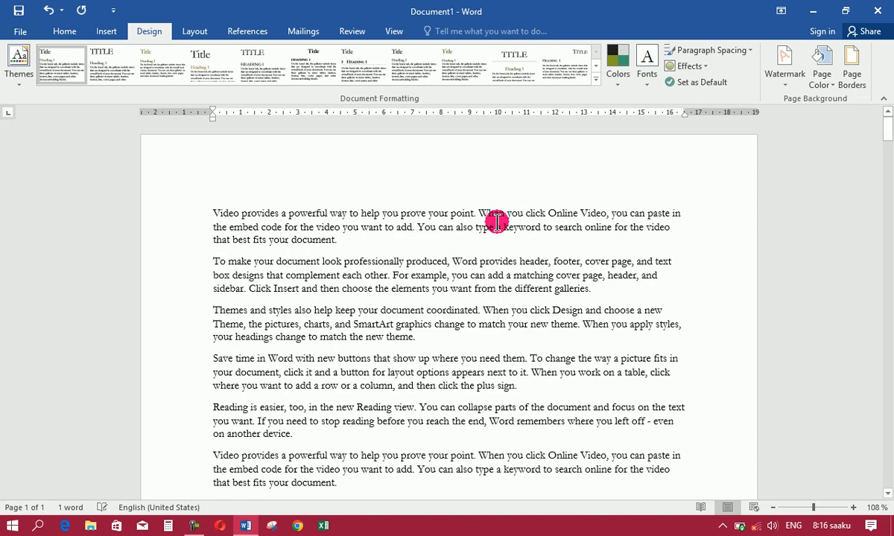
{"action": "left_click", "coordinate": [417, 228]}
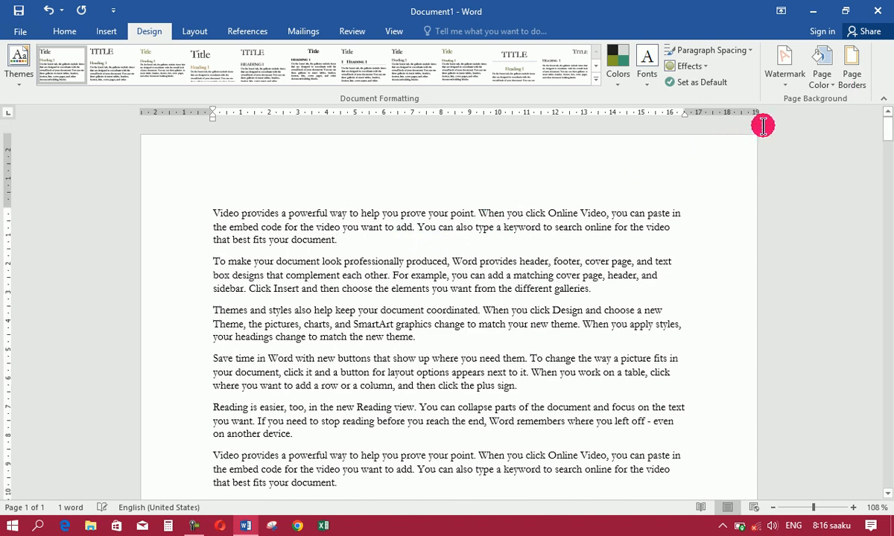
Step: Apply the diagonal CONFIDENTIAL 1 watermark, check it on the first page, and remove the watermark
{"action": "left_click", "coordinate": [788, 80]}
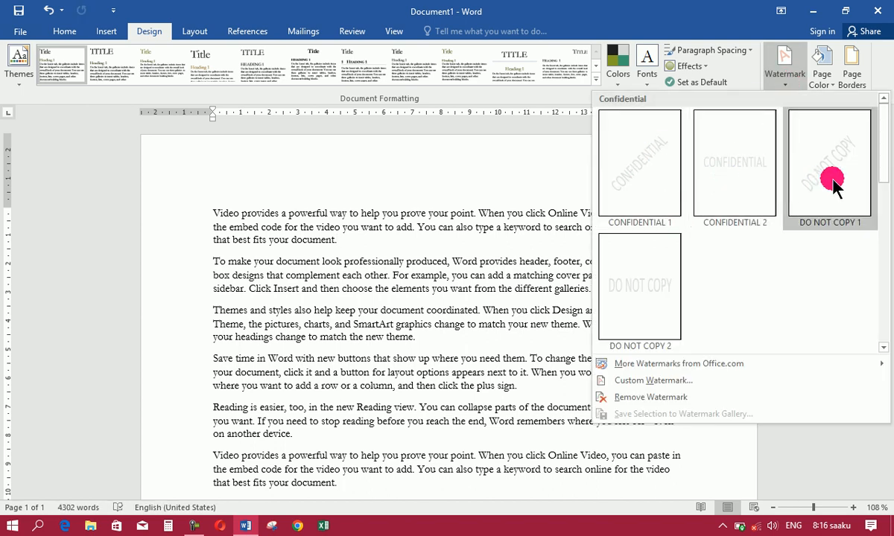
{"action": "left_click_drag", "start_coordinate": [884, 152], "coordinate": [884, 199]}
{"action": "left_click", "coordinate": [662, 180]}
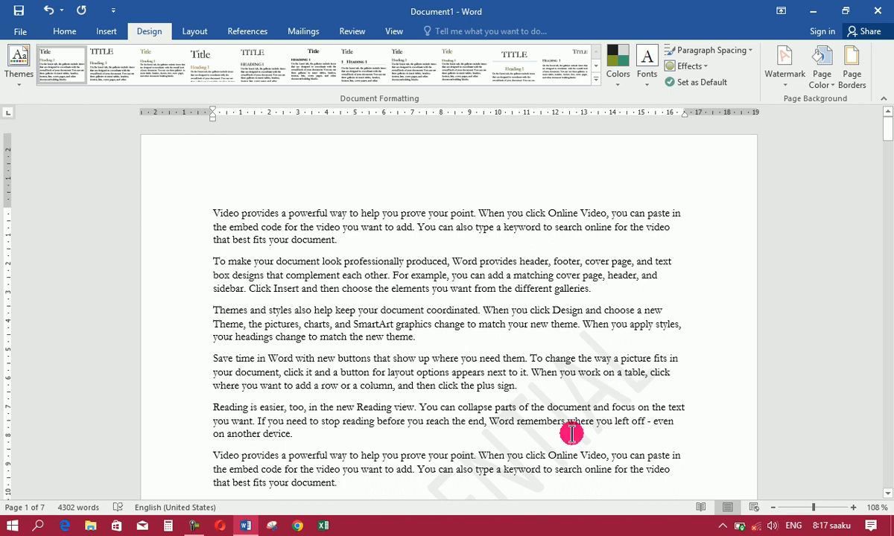
{"action": "left_click", "coordinate": [887, 125]}
{"action": "left_click_drag", "start_coordinate": [887, 125], "coordinate": [754, 156]}
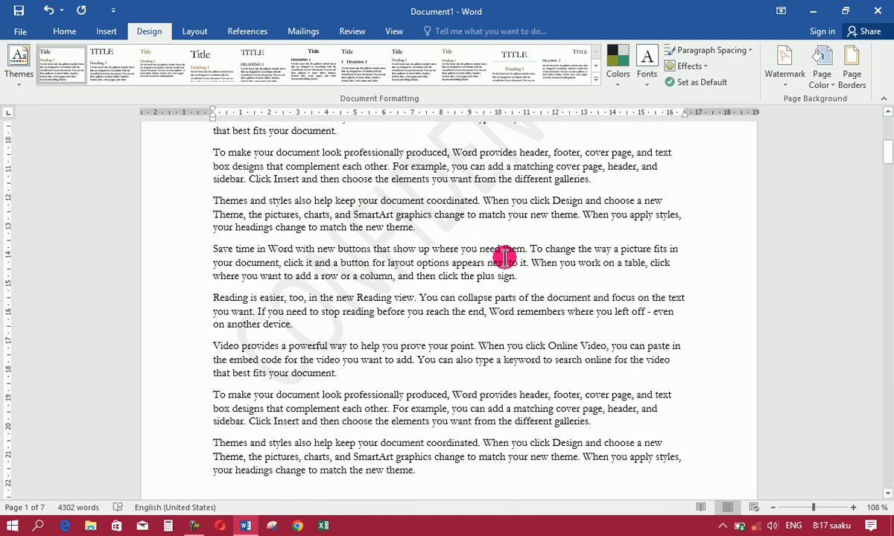
{"action": "left_click", "coordinate": [785, 68]}
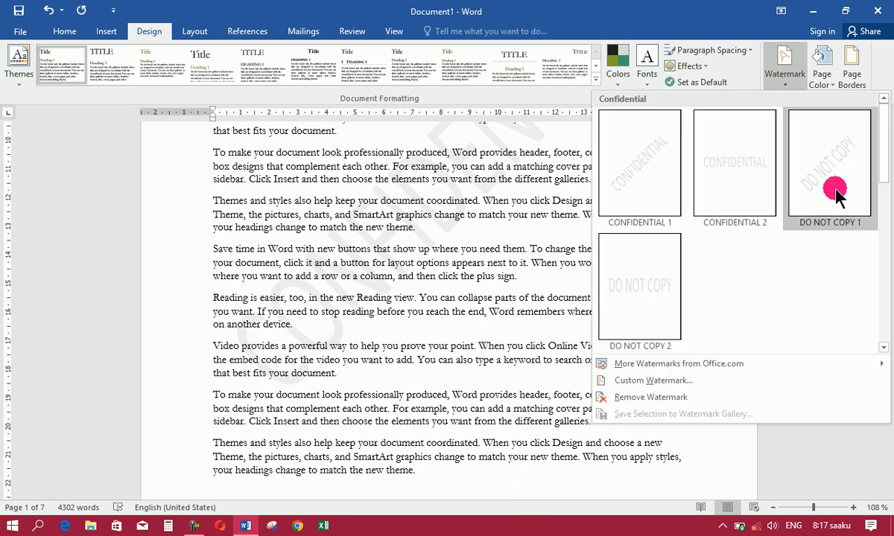
{"action": "left_click", "coordinate": [671, 398]}
{"action": "left_click_drag", "start_coordinate": [886, 172], "coordinate": [887, 141]}
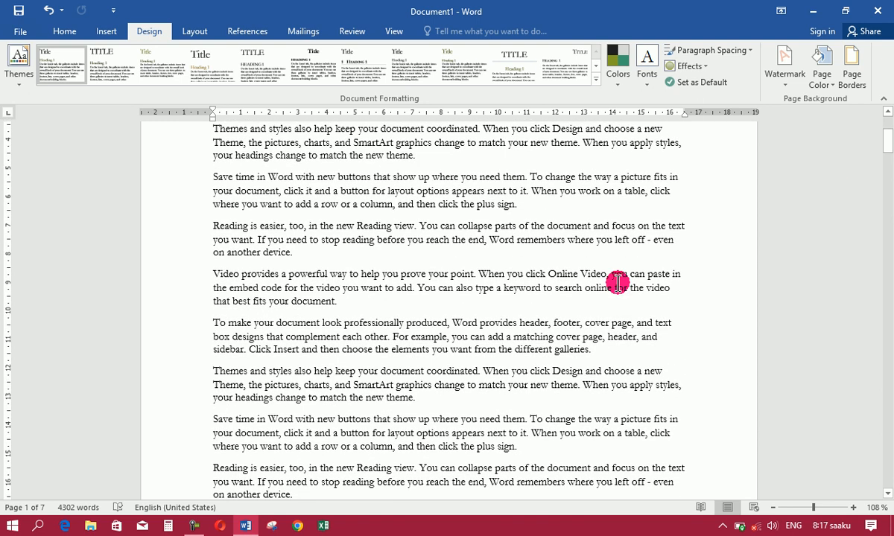
Step: Look over the built-in watermarks and open the custom watermark settings
{"action": "left_click", "coordinate": [784, 68]}
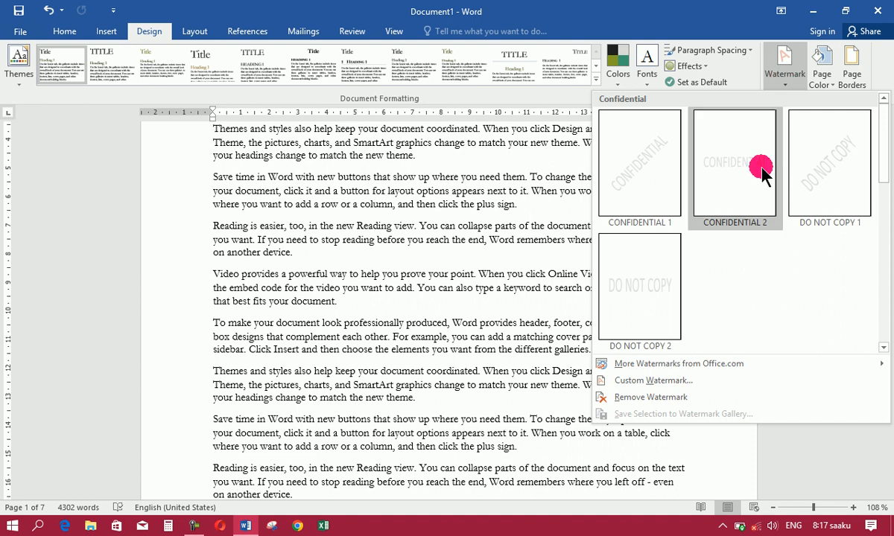
{"action": "mouse_move", "coordinate": [884, 160]}
{"action": "left_mouse_down"}
{"action": "mouse_move", "coordinate": [884, 327]}
{"action": "mouse_move", "coordinate": [881, 162]}
{"action": "left_mouse_up"}
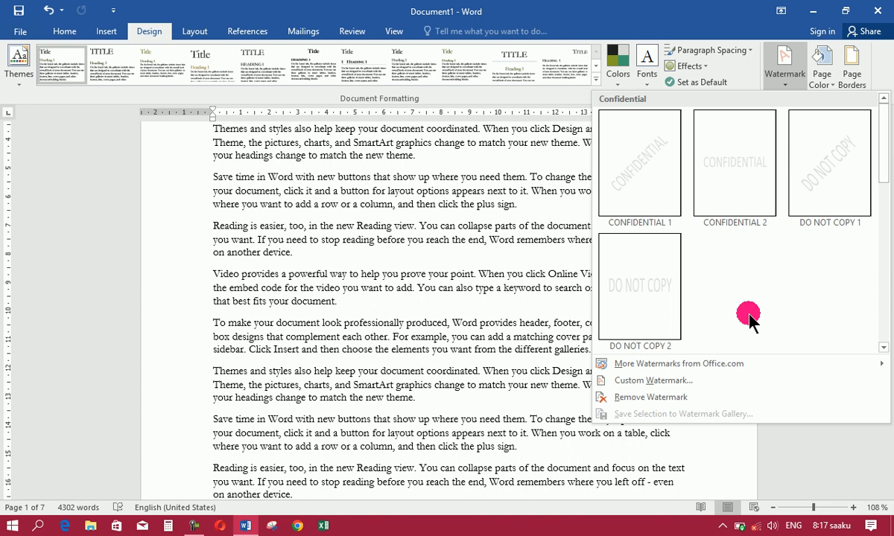
{"action": "mouse_move", "coordinate": [609, 365]}
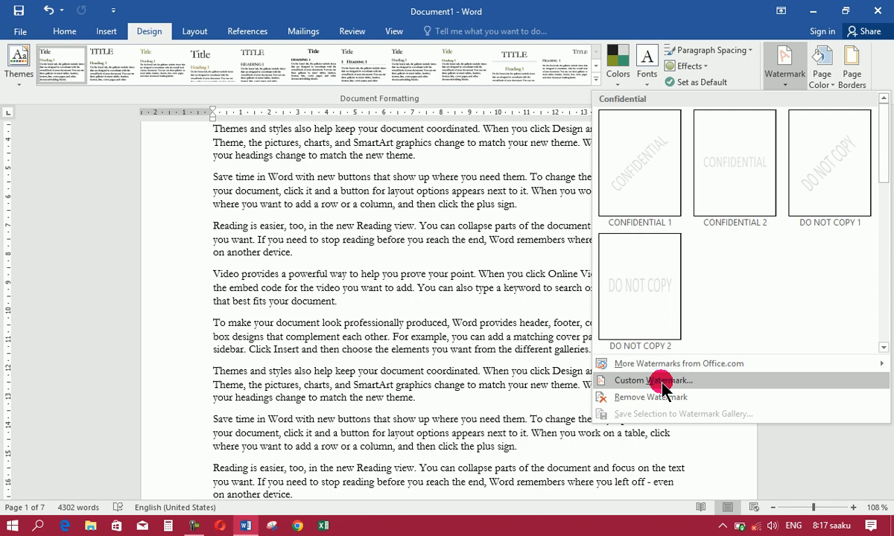
{"action": "left_click", "coordinate": [654, 381]}
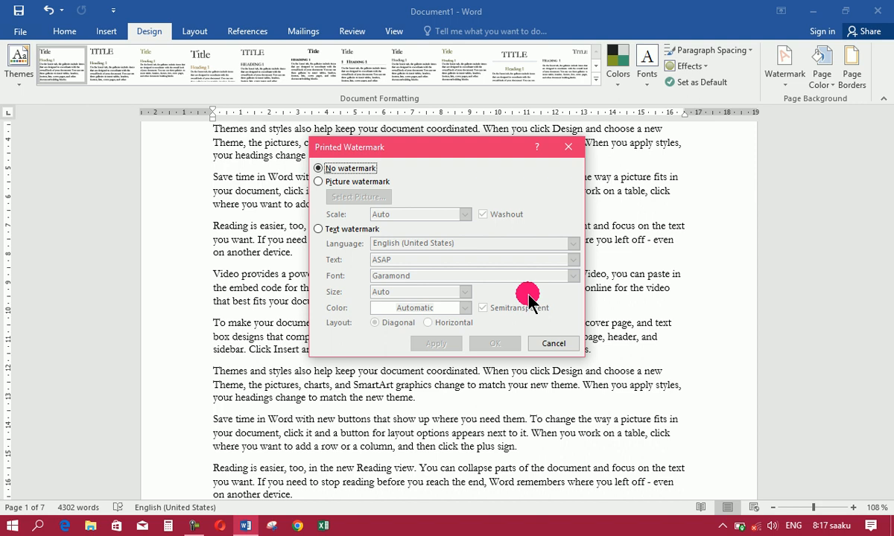
Step: Compare the no-watermark and picture options, choose a text watermark, and view its available languages, keeping English (United States)
{"action": "left_click", "coordinate": [338, 170]}
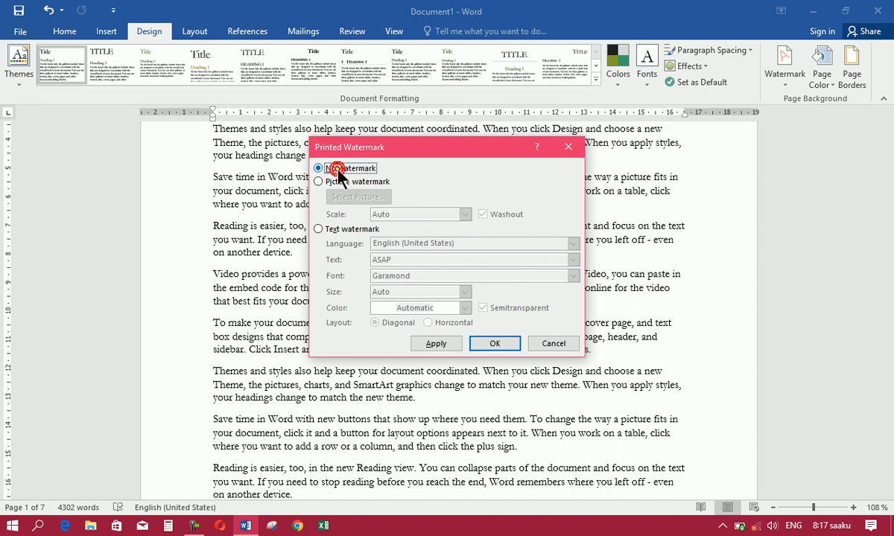
{"action": "left_click", "coordinate": [332, 183]}
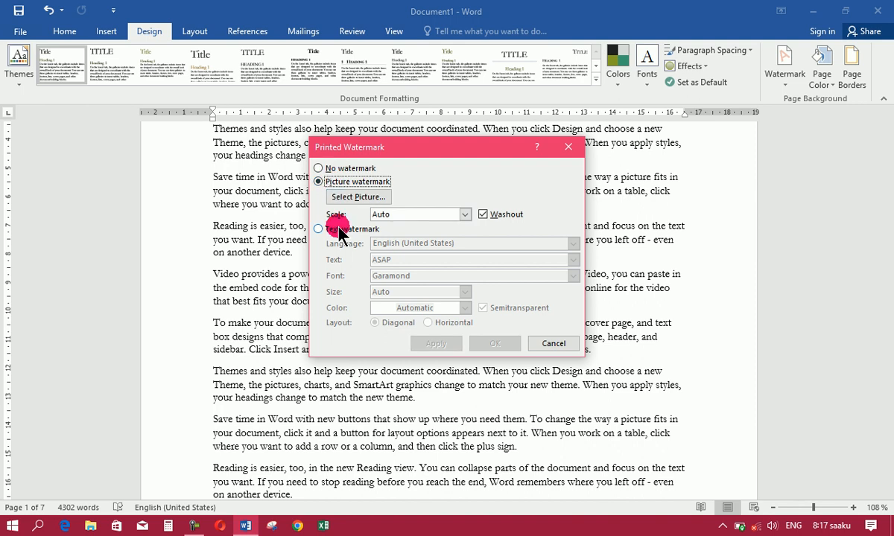
{"action": "left_click", "coordinate": [319, 229]}
{"action": "left_click", "coordinate": [334, 186]}
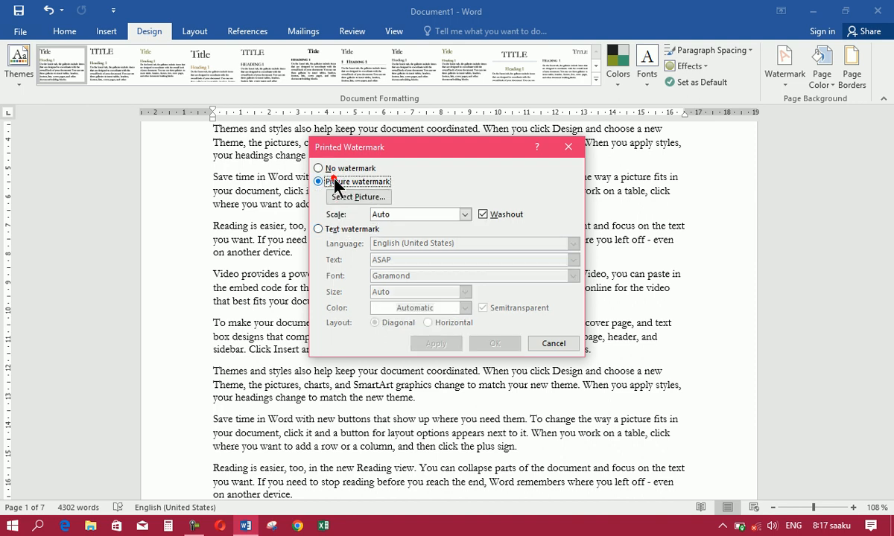
{"action": "left_click", "coordinate": [341, 230]}
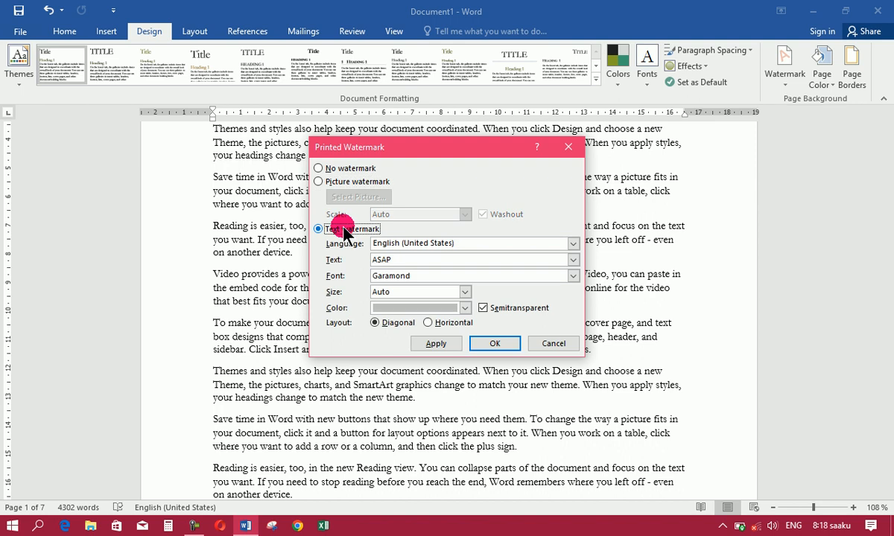
{"action": "left_click", "coordinate": [419, 244]}
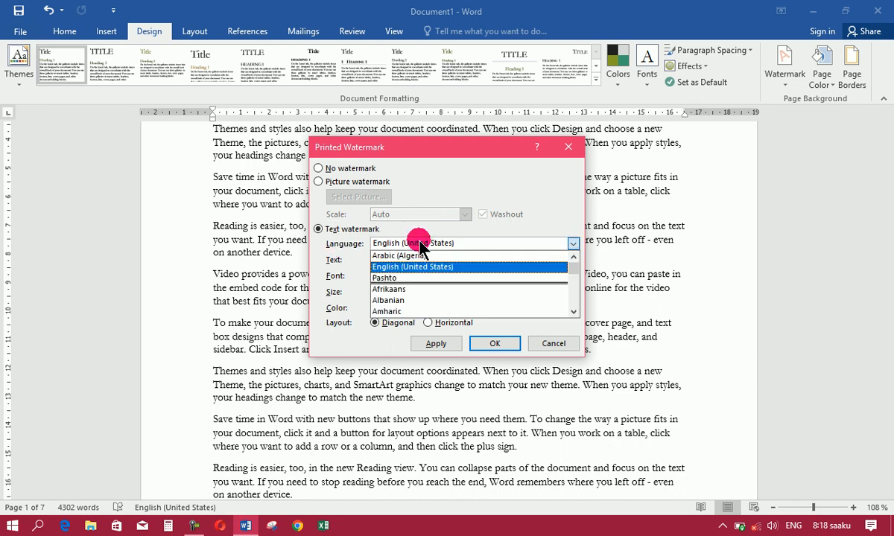
{"action": "left_click", "coordinate": [421, 246]}
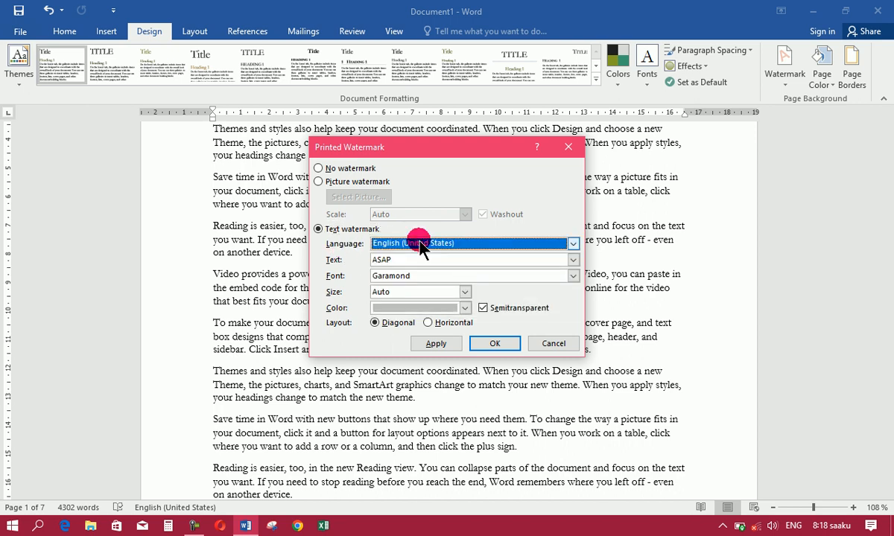
Step: Replace the watermark text ASAP with a person's name written twice in Pashto script, and apply it to the document
{"action": "left_click", "coordinate": [409, 257]}
{"action": "key", "text": "BackSpace"}
{"action": "key", "text": "BackSpace"}
{"action": "key", "text": "BackSpace"}
{"action": "key", "text": "BackSpace"}
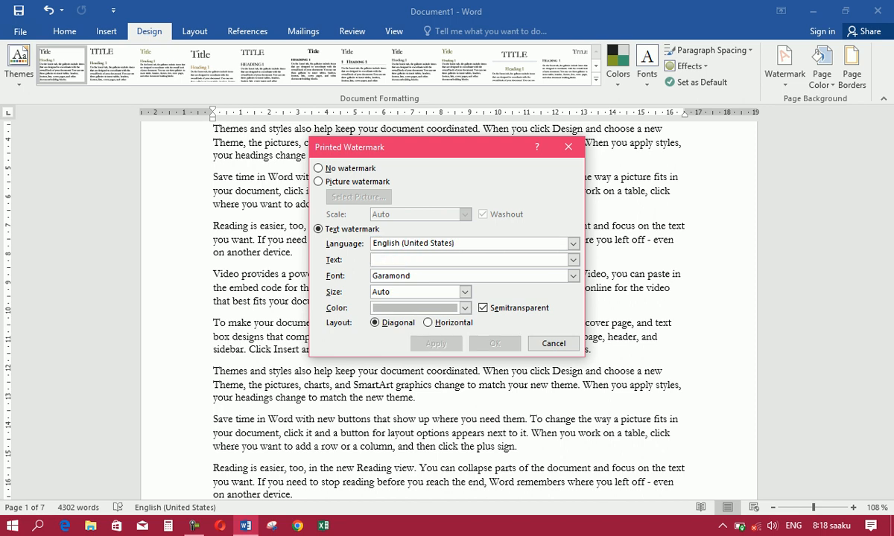
{"action": "key", "text": "alt+shift"}
{"action": "type", "text": "عبدالله عبدالله"}
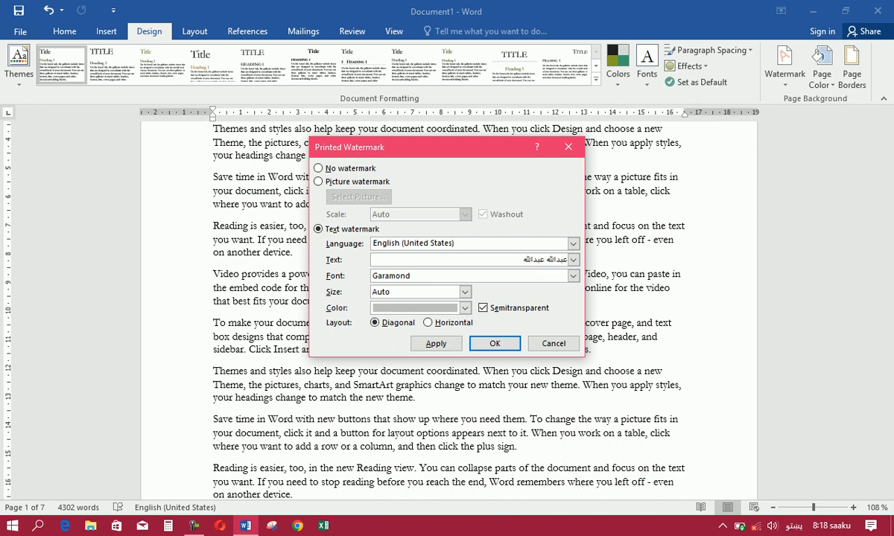
{"action": "left_click", "coordinate": [437, 344]}
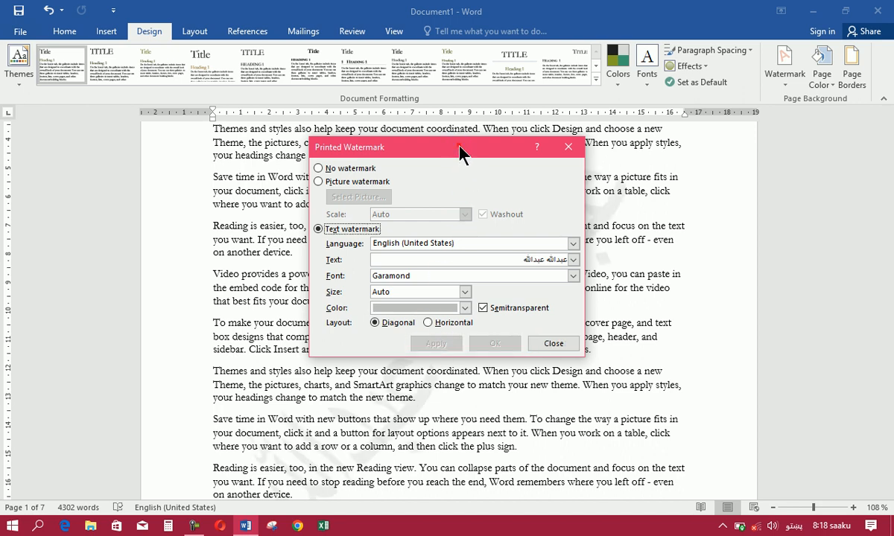
Step: Move the watermark settings clear of the page, turn off Semitransparent, and apply the change
{"action": "left_click_drag", "start_coordinate": [460, 148], "coordinate": [326, 67]}
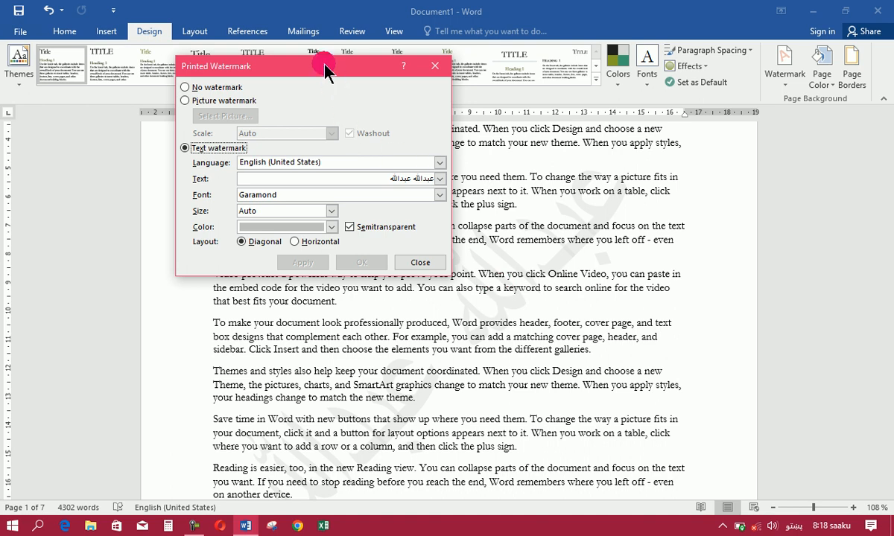
{"action": "left_click_drag", "start_coordinate": [325, 66], "coordinate": [306, 57]}
{"action": "left_click", "coordinate": [330, 218]}
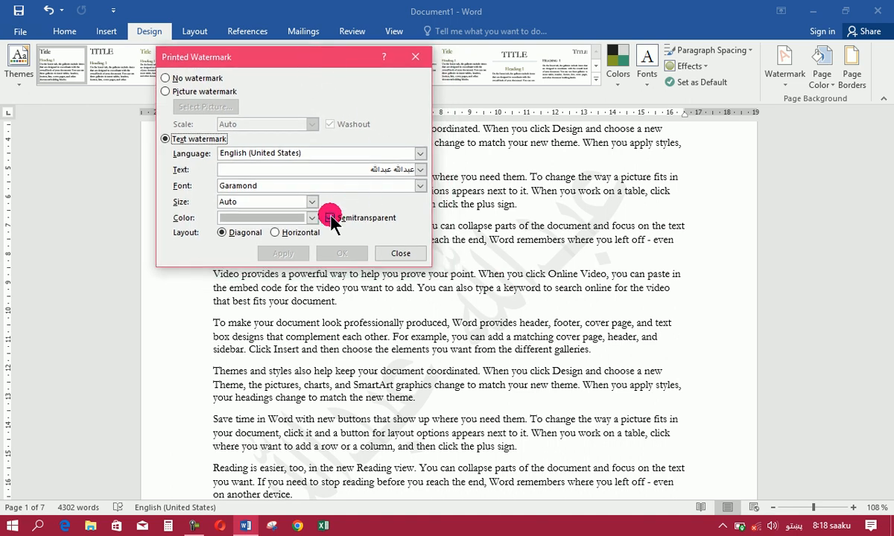
{"action": "left_click", "coordinate": [287, 252]}
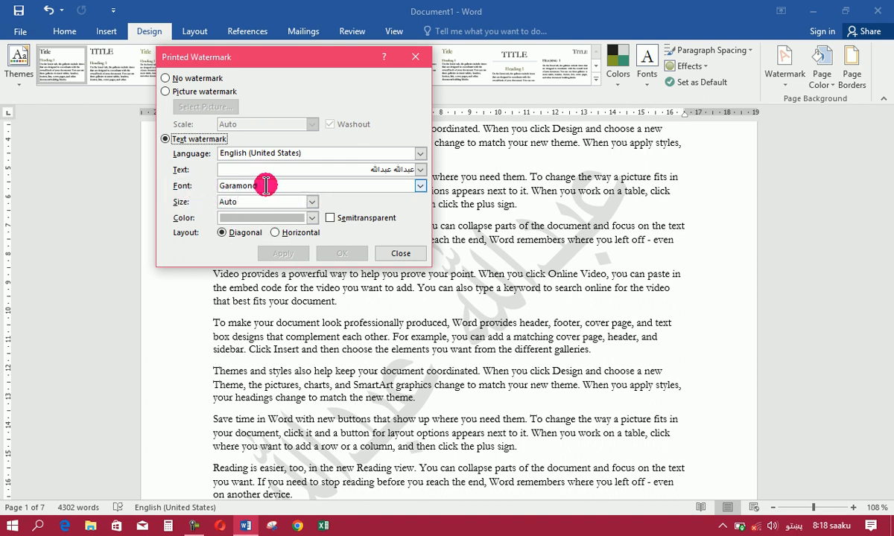
Step: Set the watermark font to MRT_Badr Point and apply it
{"action": "left_click", "coordinate": [421, 186]}
{"action": "left_click_drag", "start_coordinate": [421, 215], "coordinate": [421, 221]}
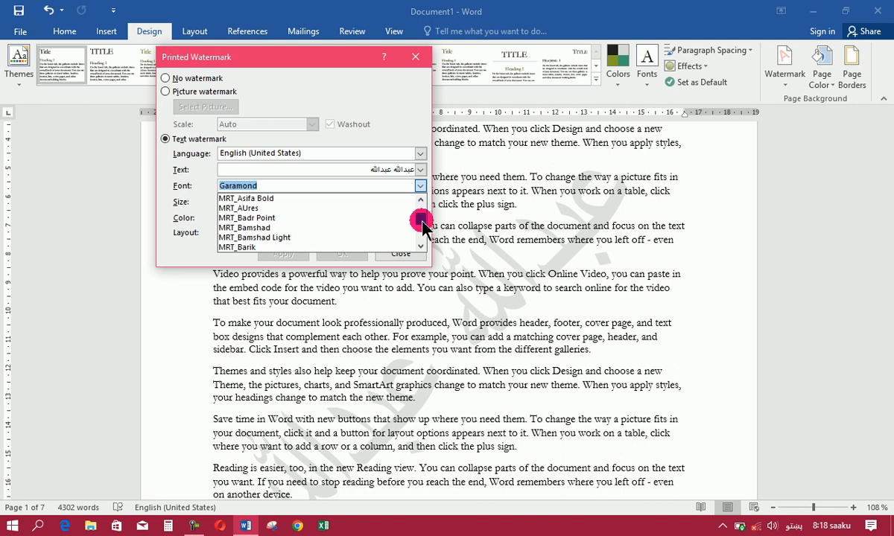
{"action": "left_click", "coordinate": [366, 219]}
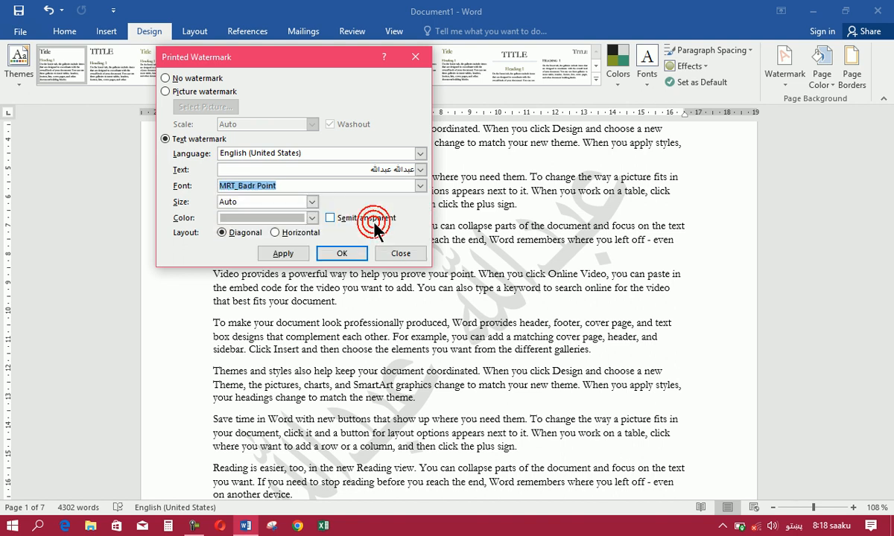
{"action": "left_click", "coordinate": [296, 254]}
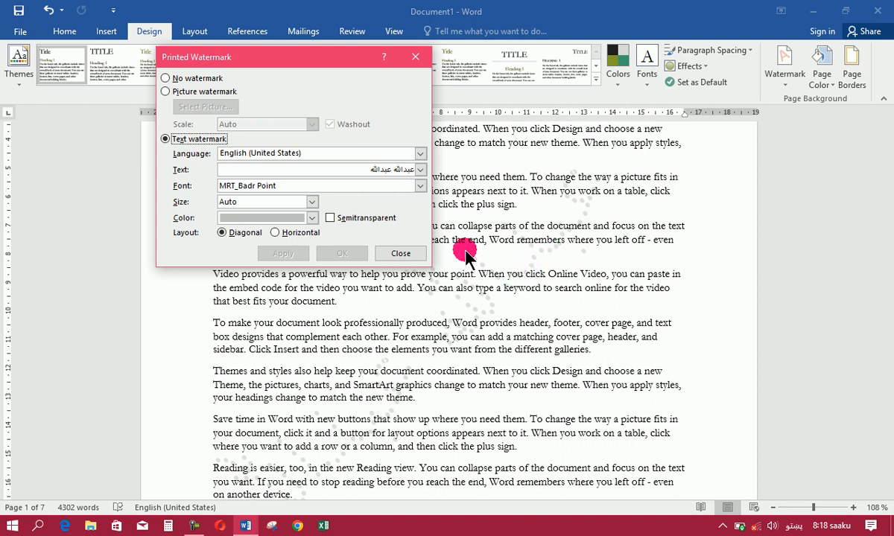
Step: Color the watermark text in the standard bright red and apply it, after trying dark red
{"action": "left_click", "coordinate": [291, 218]}
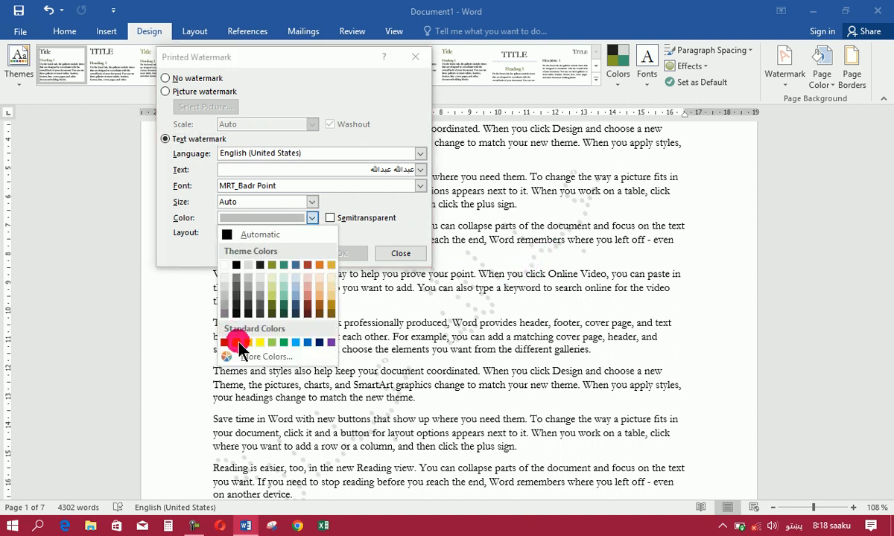
{"action": "left_click", "coordinate": [227, 343]}
{"action": "left_click", "coordinate": [302, 218]}
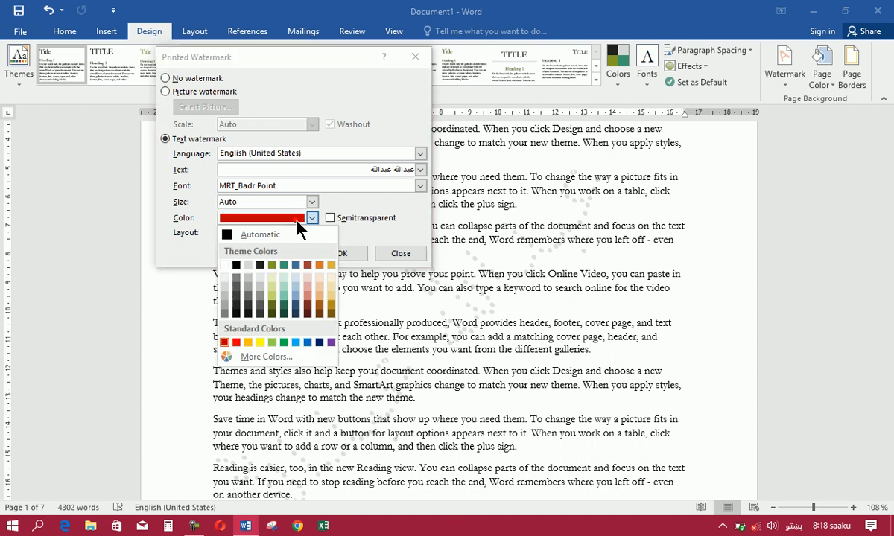
{"action": "left_click", "coordinate": [241, 343]}
{"action": "left_click", "coordinate": [283, 253]}
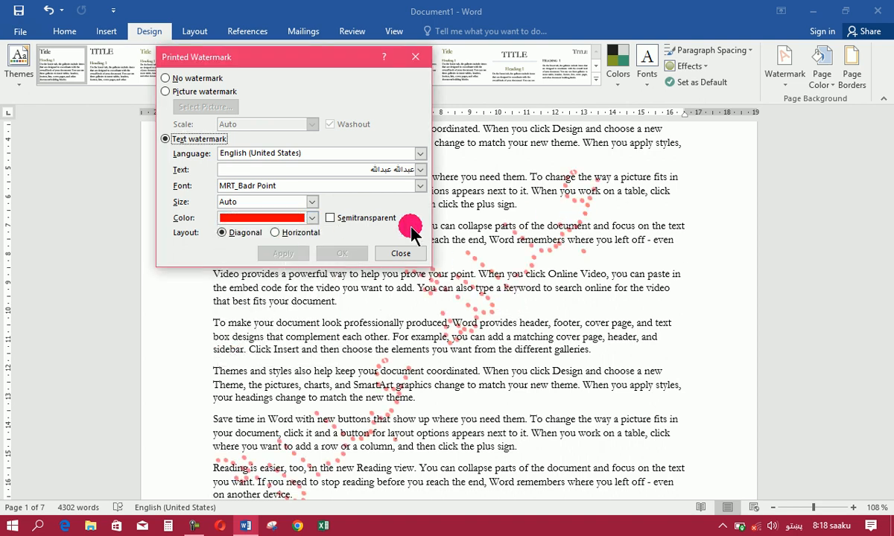
Step: Change the watermark font to Algerian and apply it
{"action": "left_click", "coordinate": [420, 186]}
{"action": "left_click_drag", "start_coordinate": [421, 221], "coordinate": [419, 205]}
{"action": "left_click", "coordinate": [387, 223]}
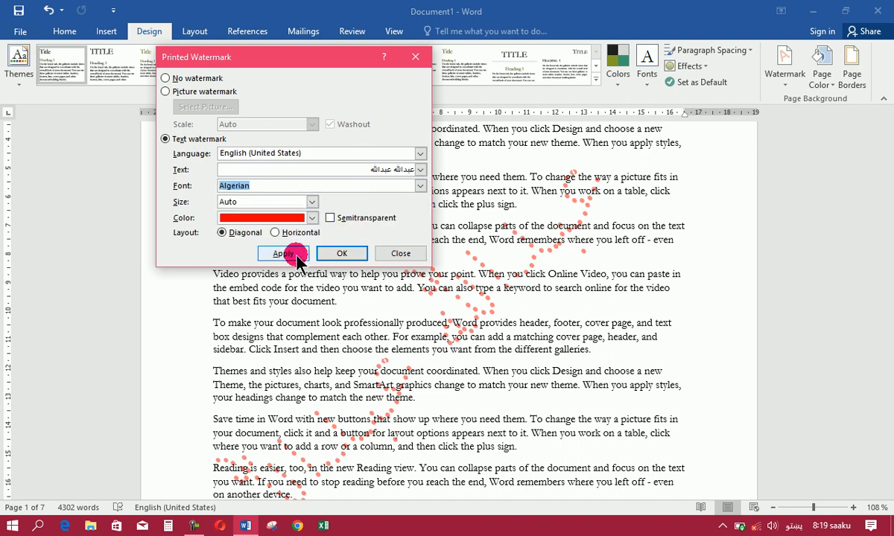
{"action": "left_click", "coordinate": [286, 254]}
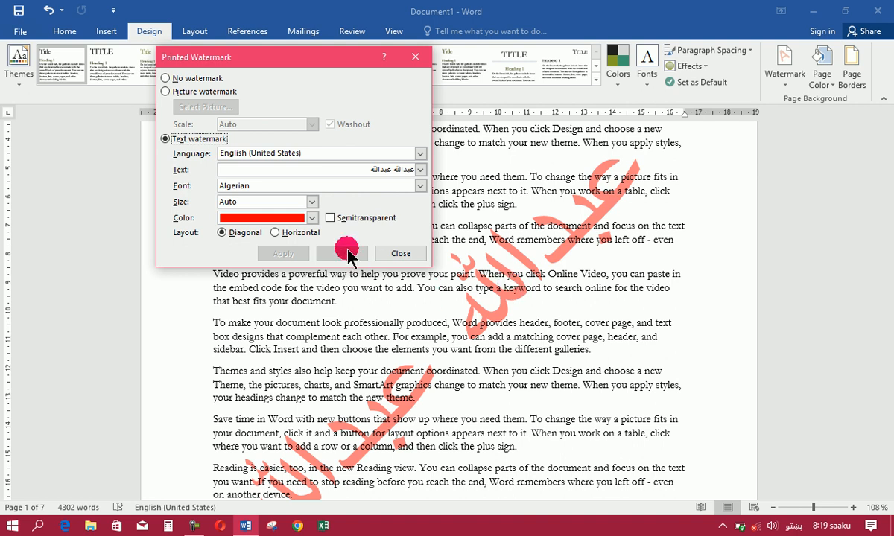
Step: Try the watermark text at size 36 and at size 144, applying each size to the page
{"action": "left_click", "coordinate": [312, 202]}
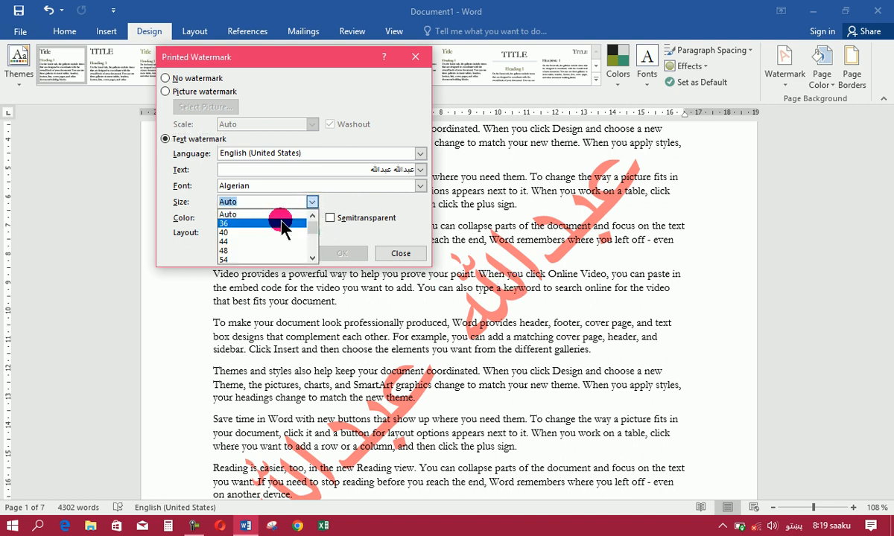
{"action": "left_click", "coordinate": [285, 222]}
{"action": "left_click", "coordinate": [284, 255]}
{"action": "left_click", "coordinate": [286, 255]}
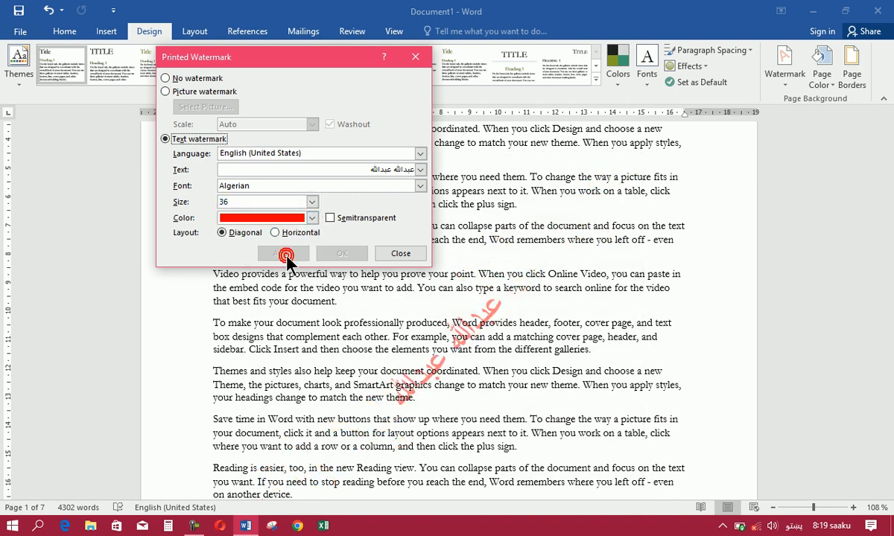
{"action": "left_click", "coordinate": [311, 201]}
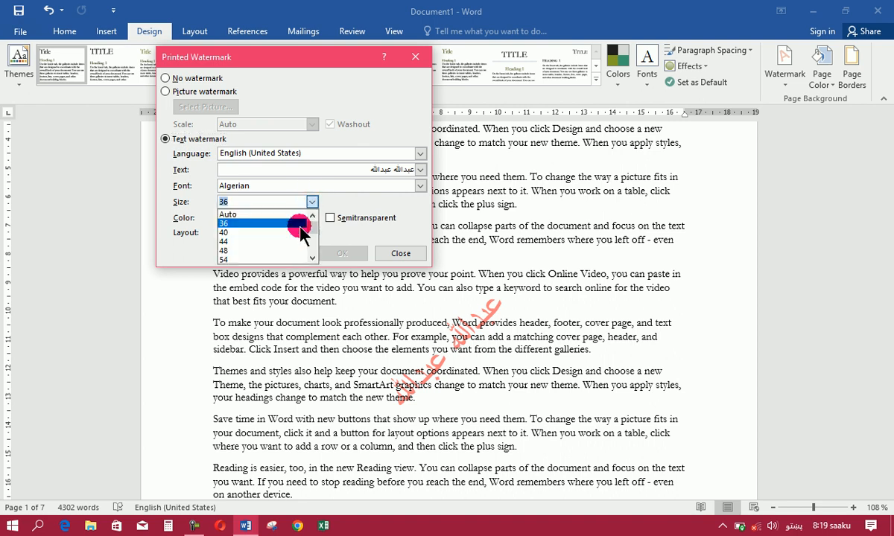
{"action": "left_click_drag", "start_coordinate": [311, 227], "coordinate": [310, 255]}
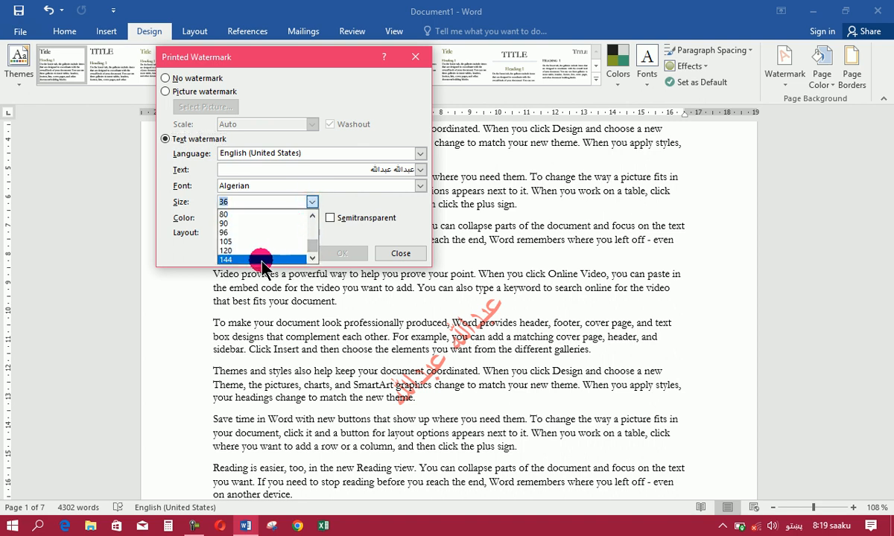
{"action": "left_click", "coordinate": [257, 259]}
{"action": "left_click", "coordinate": [280, 253]}
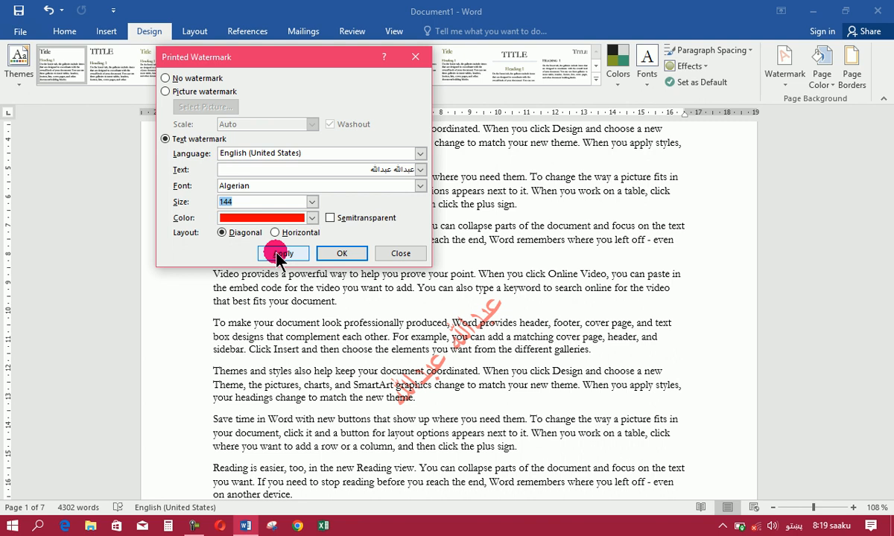
Step: Set the watermark text size to 80 and apply it
{"action": "left_click", "coordinate": [312, 202]}
{"action": "left_click", "coordinate": [283, 215]}
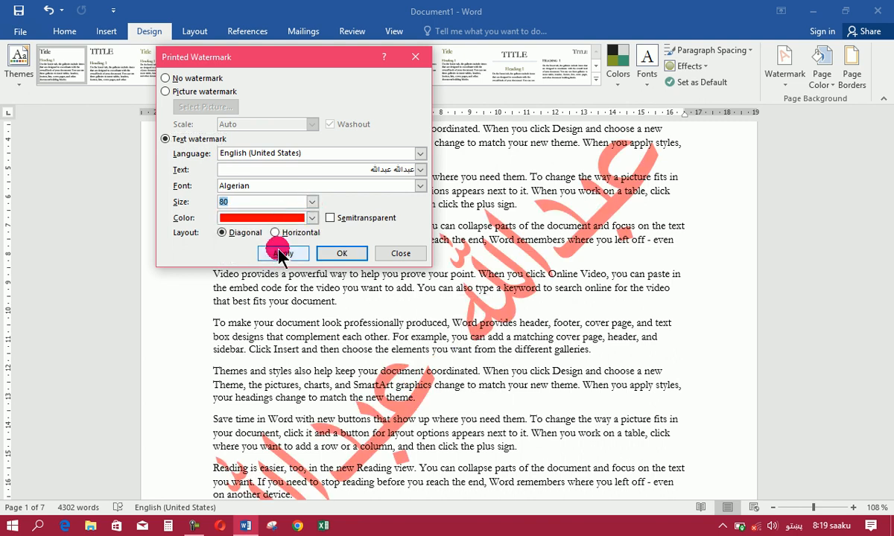
{"action": "left_click", "coordinate": [280, 253]}
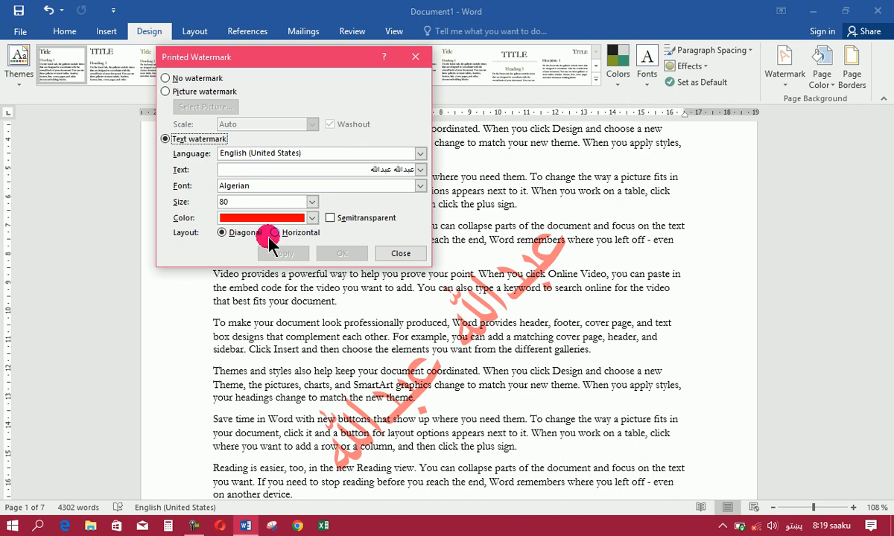
Step: Apply the Horizontal layout to the watermark, and return it to the Diagonal layout
{"action": "left_click", "coordinate": [230, 233]}
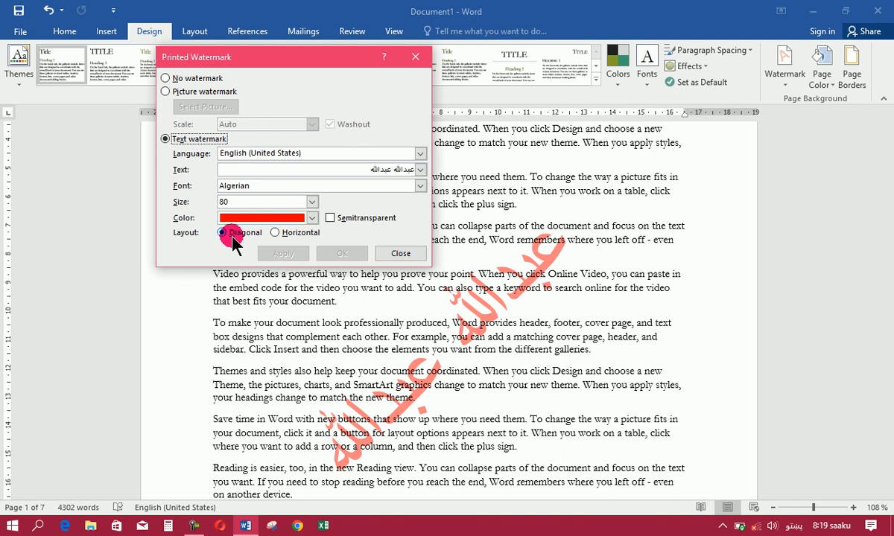
{"action": "left_click", "coordinate": [291, 232]}
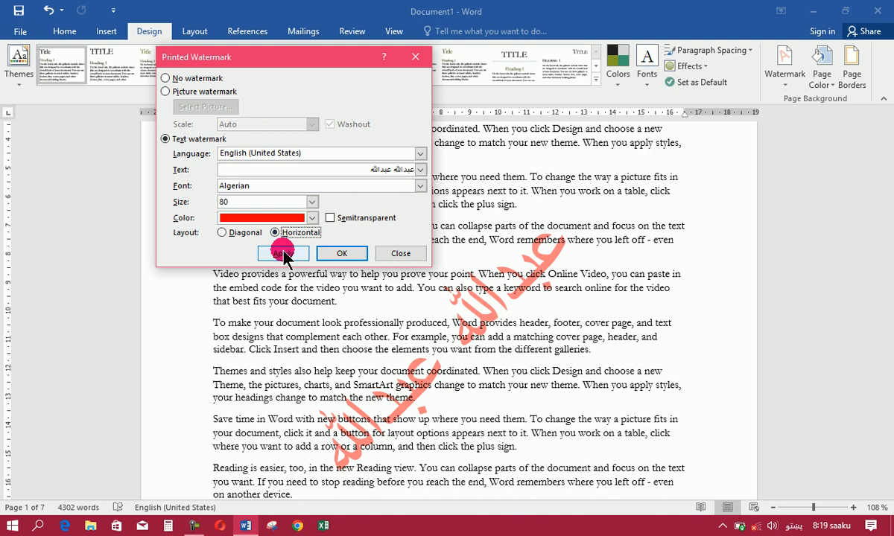
{"action": "left_click", "coordinate": [282, 253]}
{"action": "left_click", "coordinate": [222, 232]}
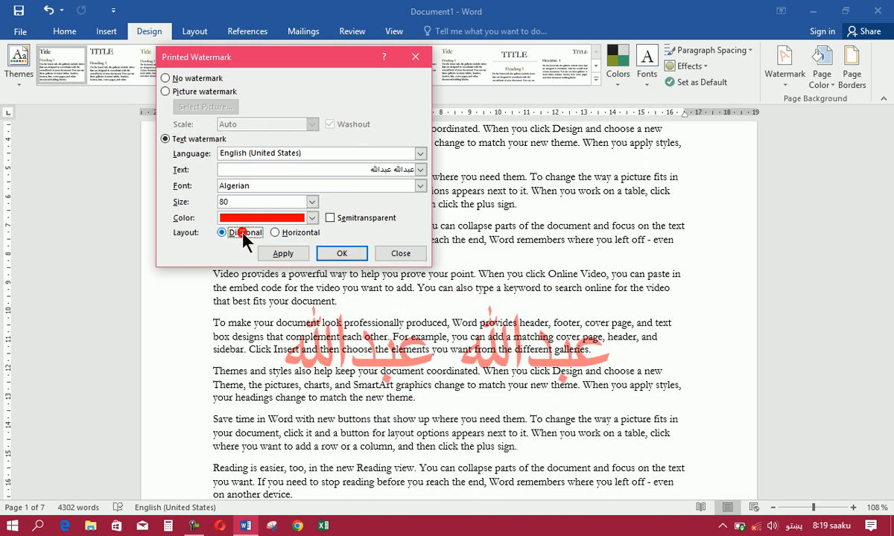
{"action": "left_click", "coordinate": [283, 256]}
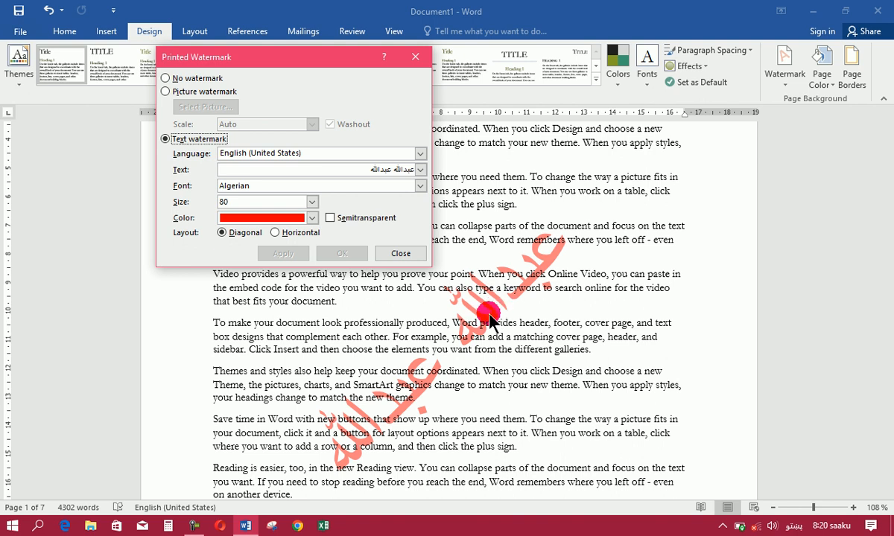
Step: Set a picture watermark using 20250103_175331.jpg from the Desktop folder, working offline, and apply it with washout
{"action": "left_click", "coordinate": [179, 92]}
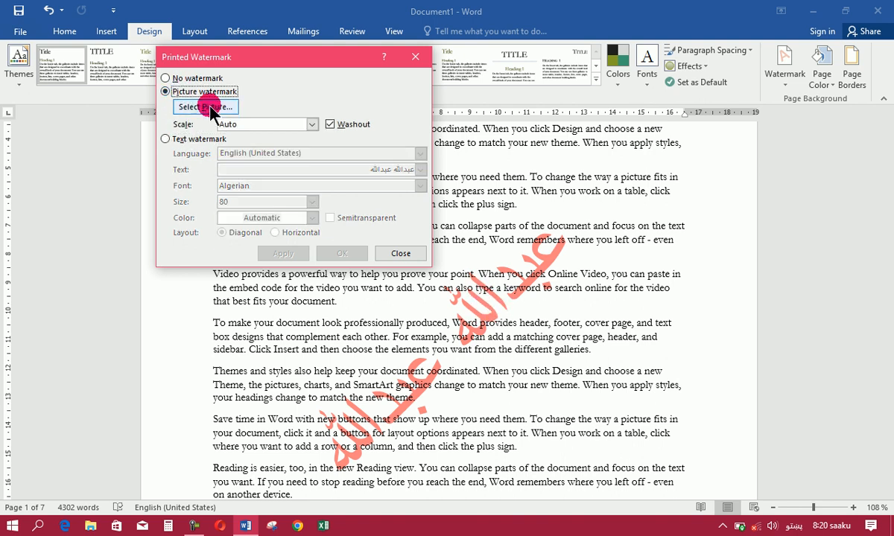
{"action": "left_click", "coordinate": [206, 108]}
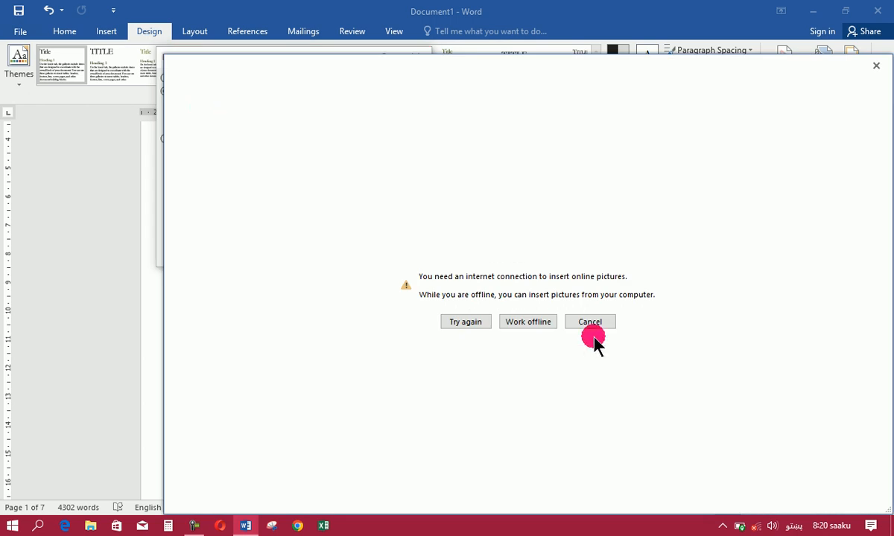
{"action": "left_click", "coordinate": [526, 322]}
{"action": "left_click_drag", "start_coordinate": [258, 251], "coordinate": [251, 154]}
{"action": "left_click", "coordinate": [215, 176]}
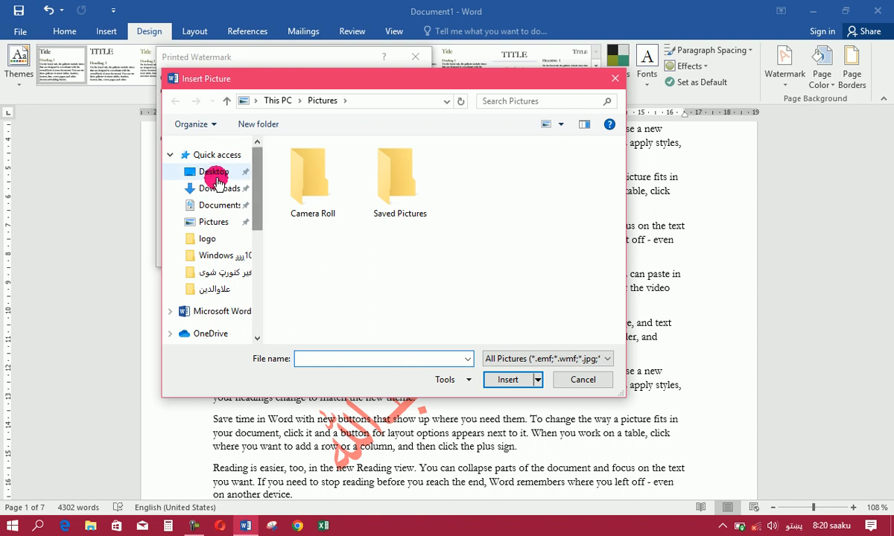
{"action": "double_click", "coordinate": [393, 192]}
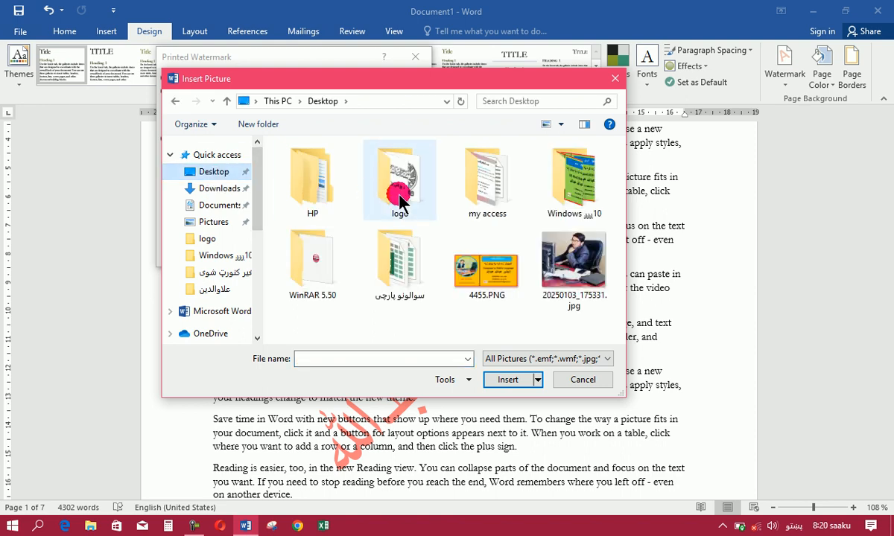
{"action": "left_click", "coordinate": [175, 101]}
{"action": "left_click", "coordinate": [568, 276]}
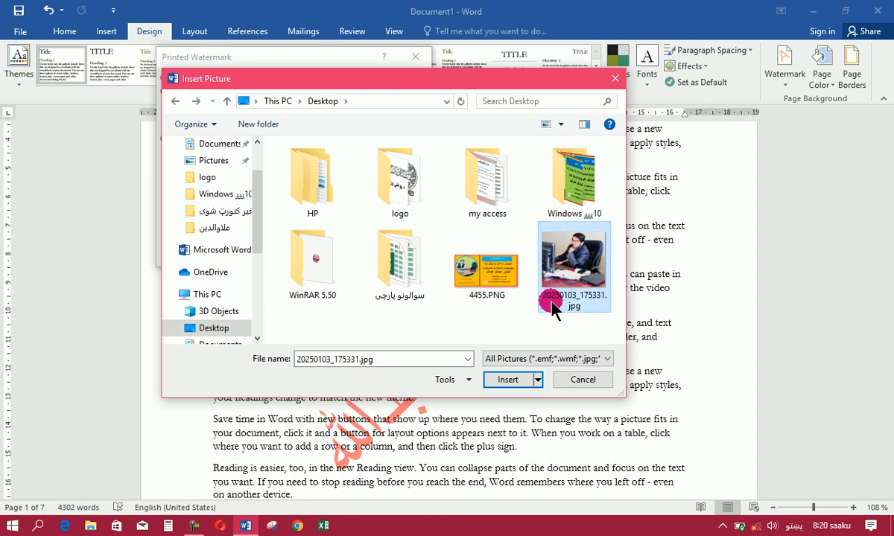
{"action": "left_click", "coordinate": [508, 377]}
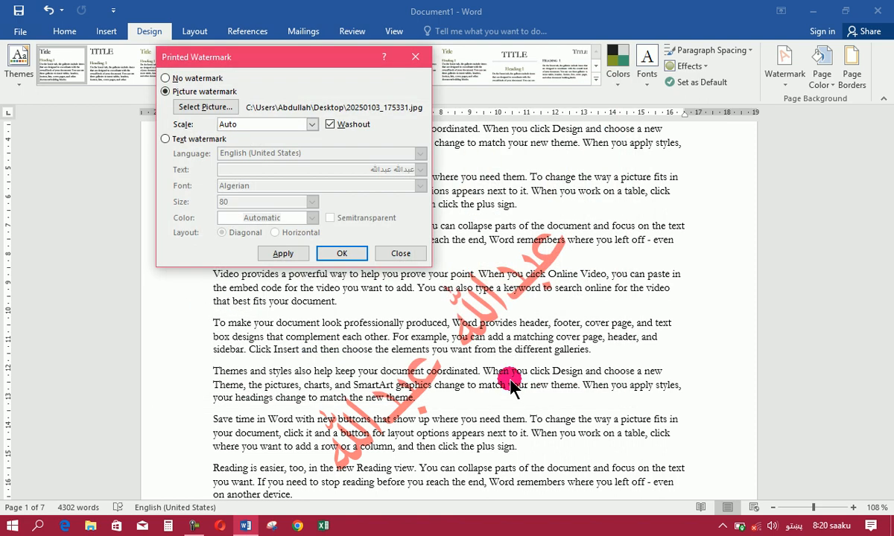
{"action": "left_click", "coordinate": [275, 254]}
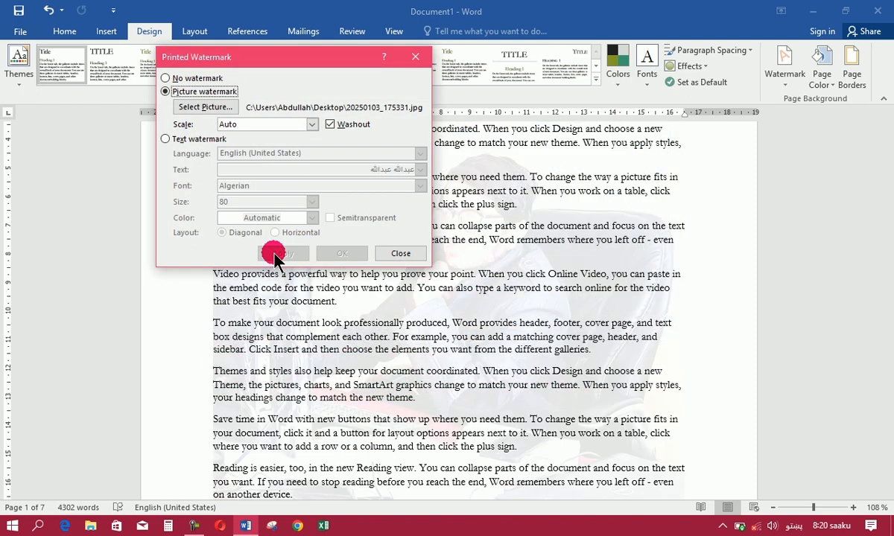
Step: Turn off the washout effect of the picture watermark and apply the change
{"action": "left_click_drag", "start_coordinate": [309, 57], "coordinate": [168, 47]}
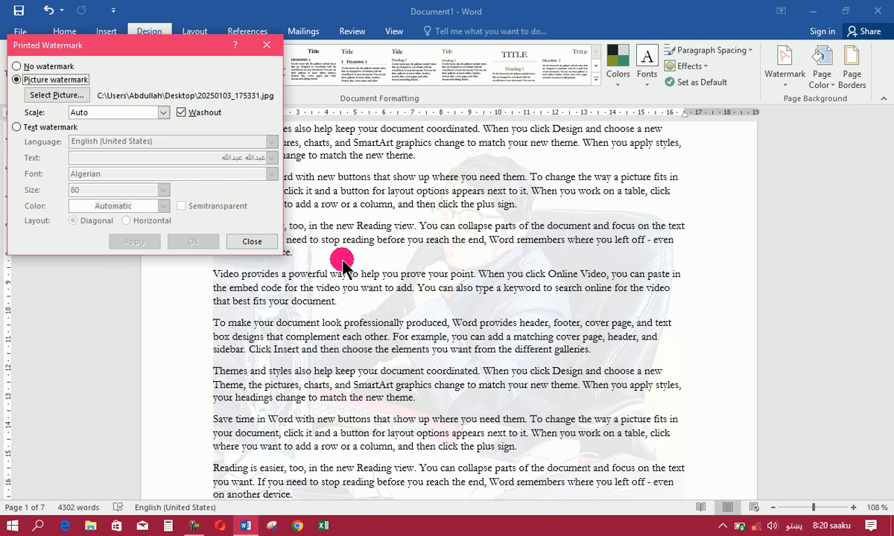
{"action": "left_click", "coordinate": [183, 113]}
{"action": "left_click", "coordinate": [129, 240]}
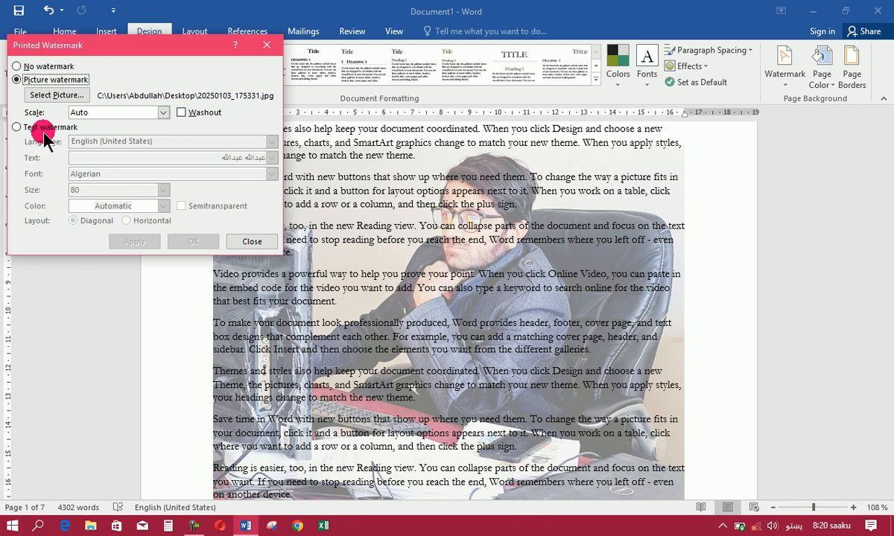
Step: Try the picture watermark at 100% scale, return it to Auto scale, and close the watermark settings
{"action": "left_click", "coordinate": [163, 113]}
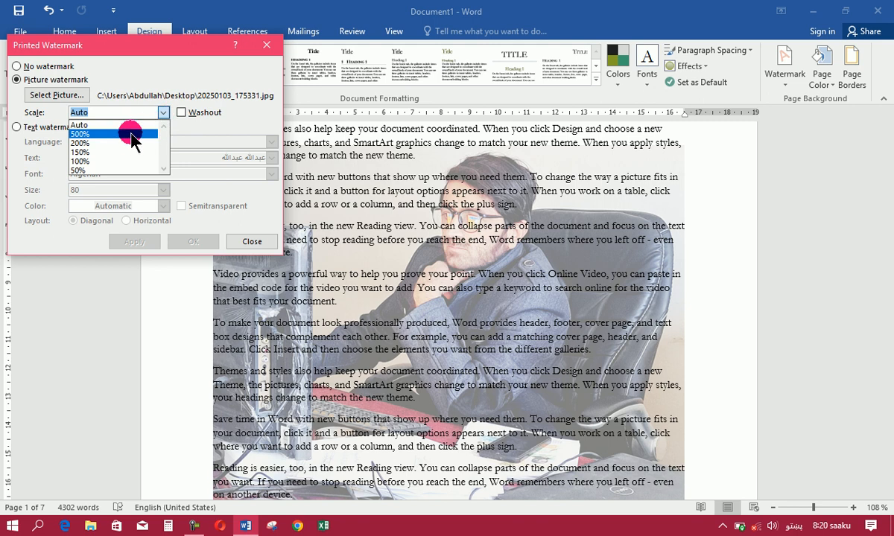
{"action": "left_click", "coordinate": [101, 162]}
{"action": "left_click", "coordinate": [126, 242]}
{"action": "left_click", "coordinate": [163, 112]}
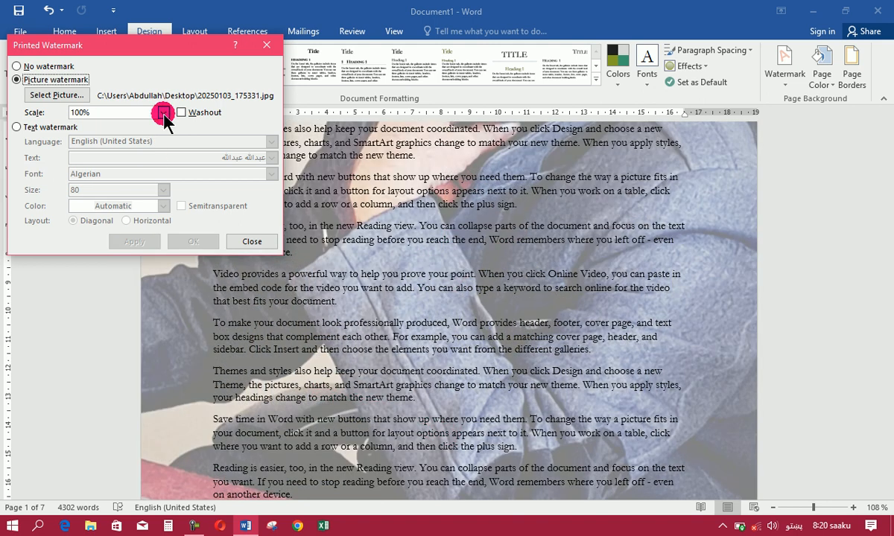
{"action": "left_click", "coordinate": [163, 112]}
{"action": "left_click", "coordinate": [128, 120]}
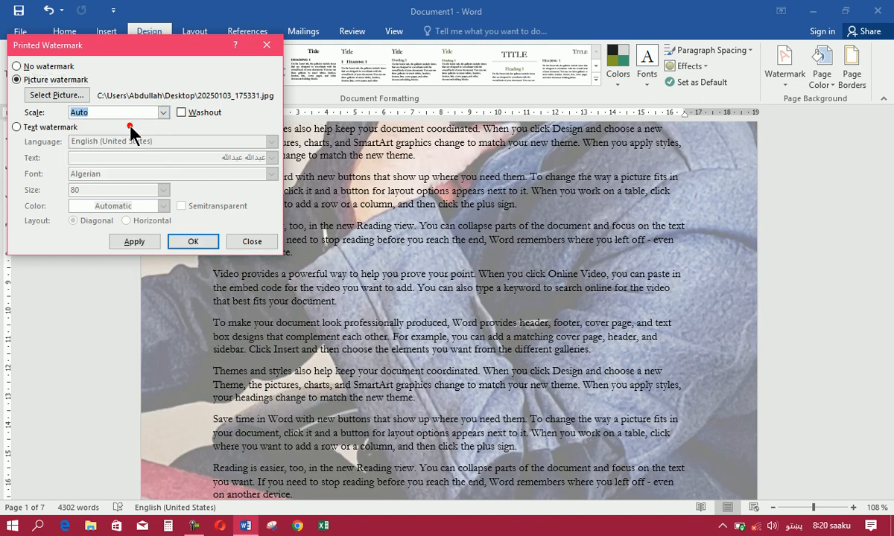
{"action": "left_click", "coordinate": [130, 242]}
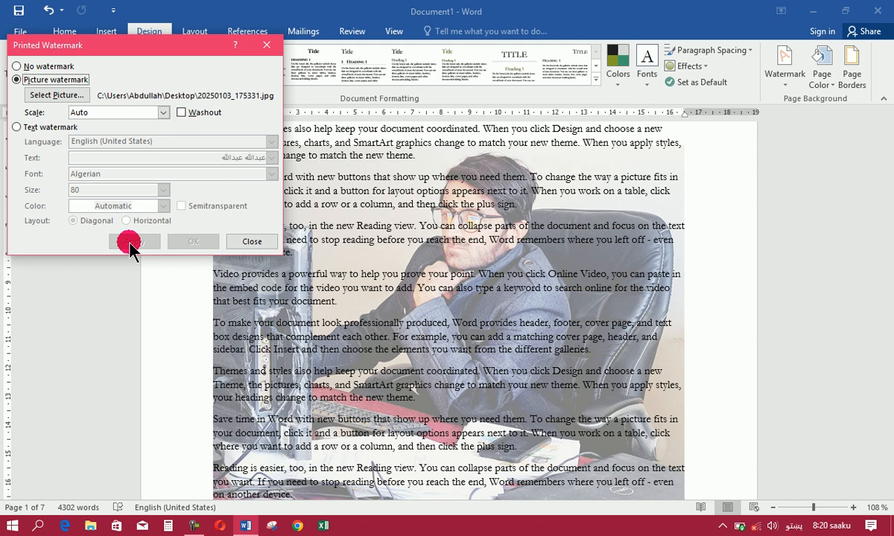
{"action": "left_click", "coordinate": [253, 242]}
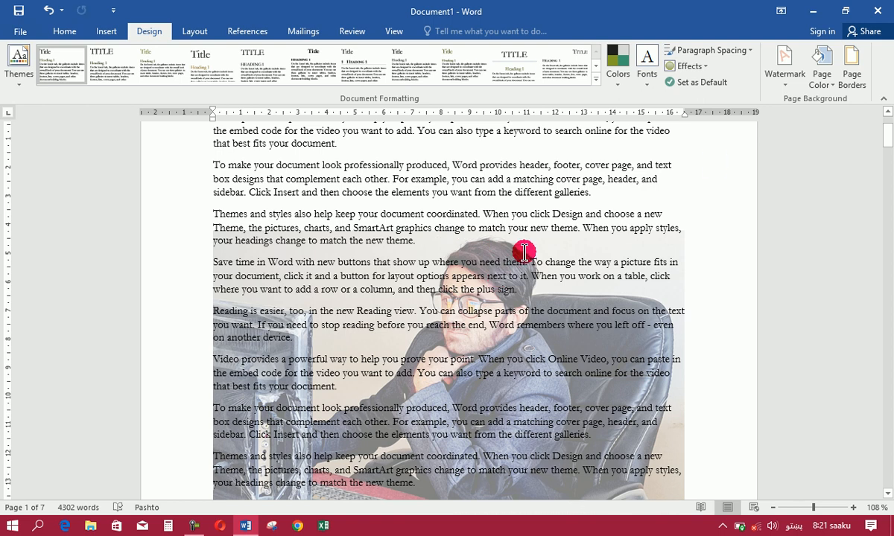
Step: Remove the picture watermark from the document and show the watermark gallery options again
{"action": "left_click", "coordinate": [785, 88]}
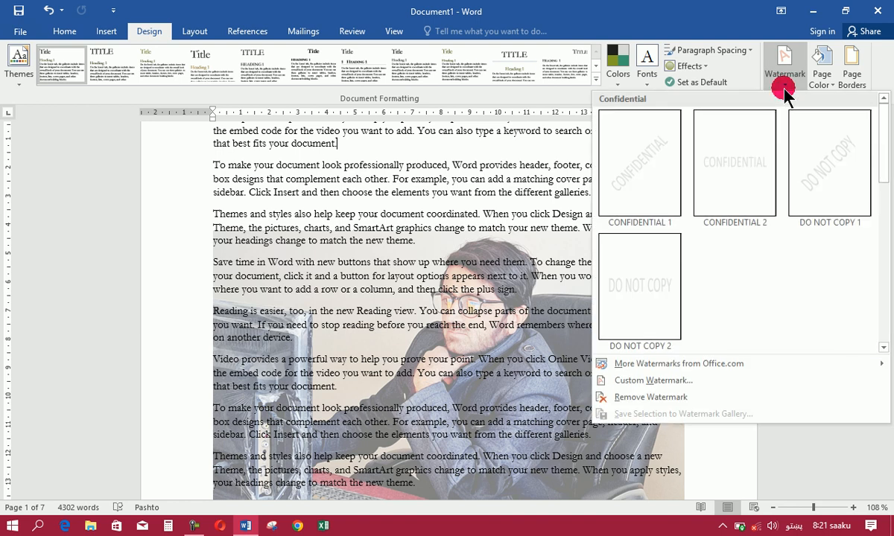
{"action": "left_click", "coordinate": [624, 399]}
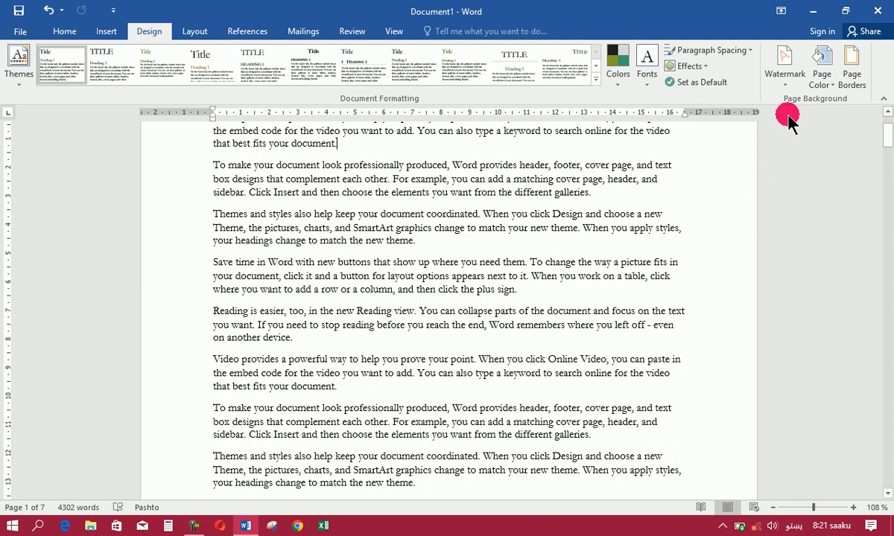
{"action": "left_click", "coordinate": [782, 71]}
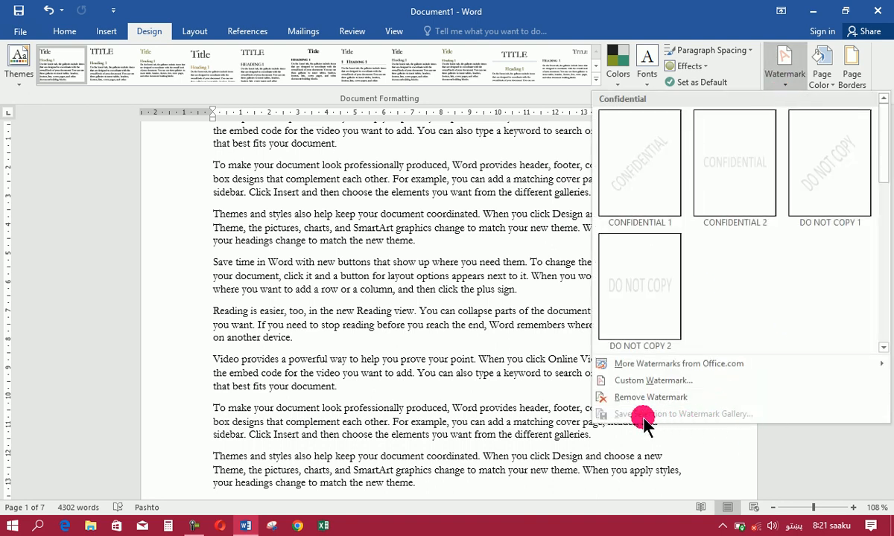
Step: Delete all the sample text from the document, leaving a blank page
{"action": "left_click", "coordinate": [503, 351]}
{"action": "key", "text": "ctrl+a"}
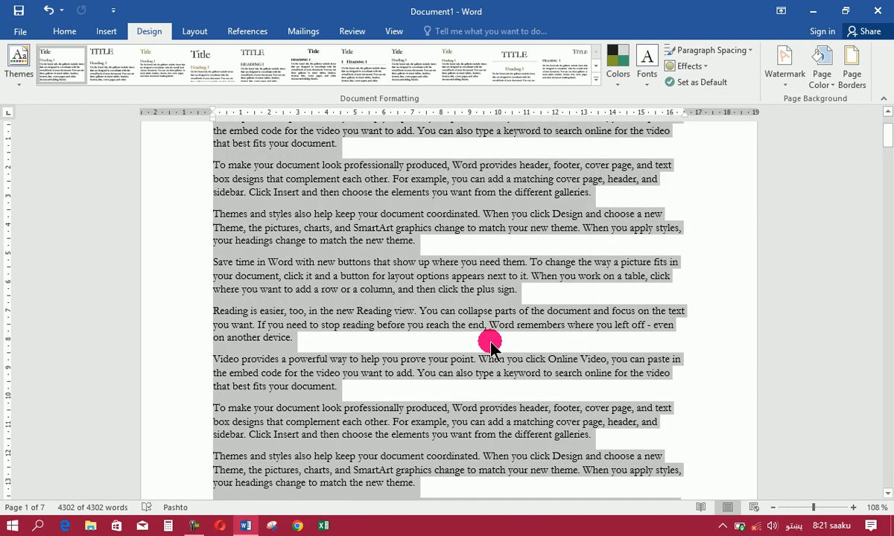
{"action": "key", "text": "Delete"}
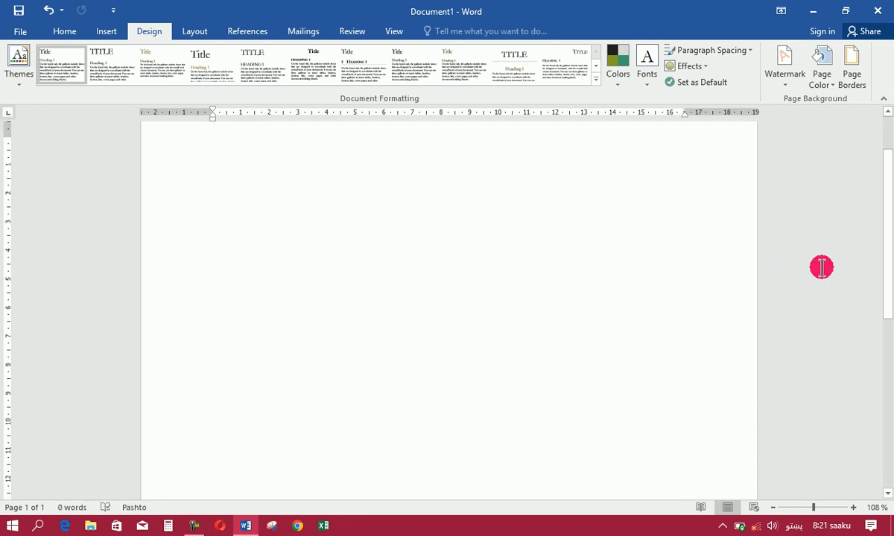
{"action": "left_click_drag", "start_coordinate": [889, 232], "coordinate": [888, 193]}
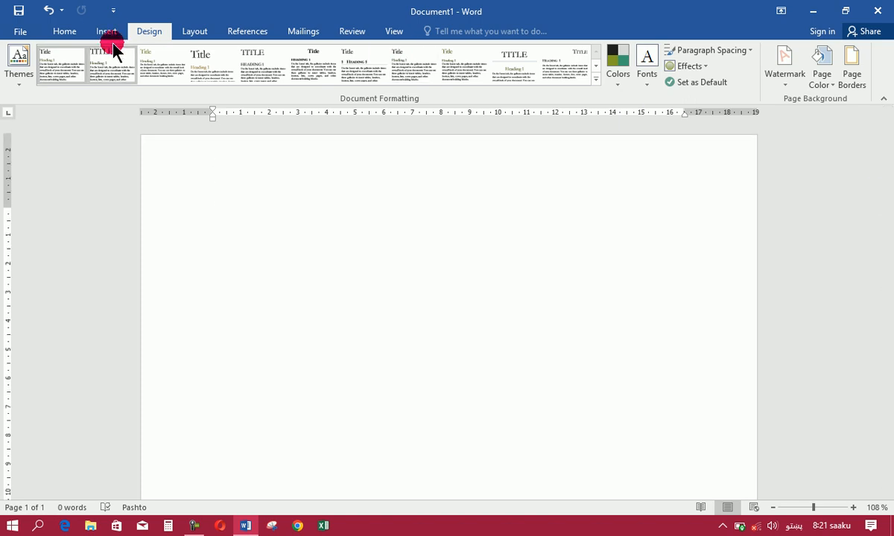
Step: Insert black shadowed WordArt reading "افغانستان" and move it horizontally to the middle of the page's first line
{"action": "left_click", "coordinate": [93, 31]}
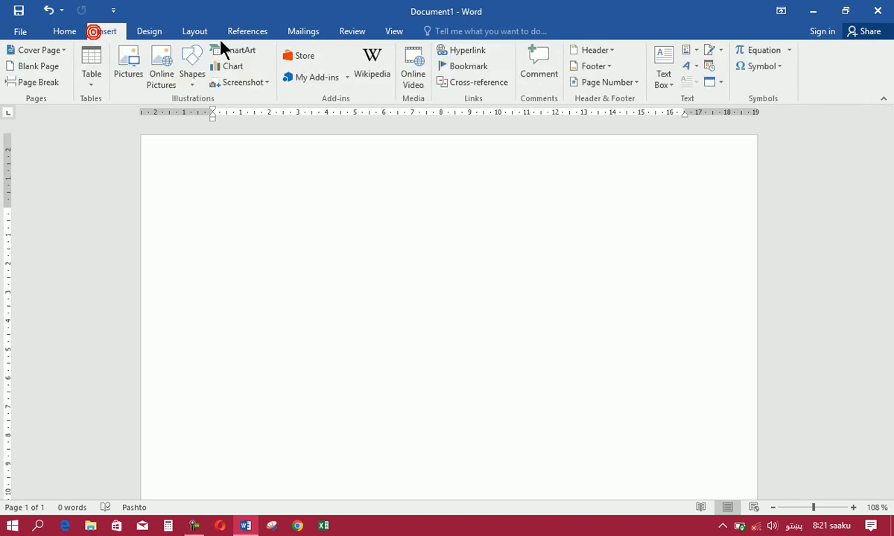
{"action": "left_click", "coordinate": [688, 66]}
{"action": "left_click", "coordinate": [699, 185]}
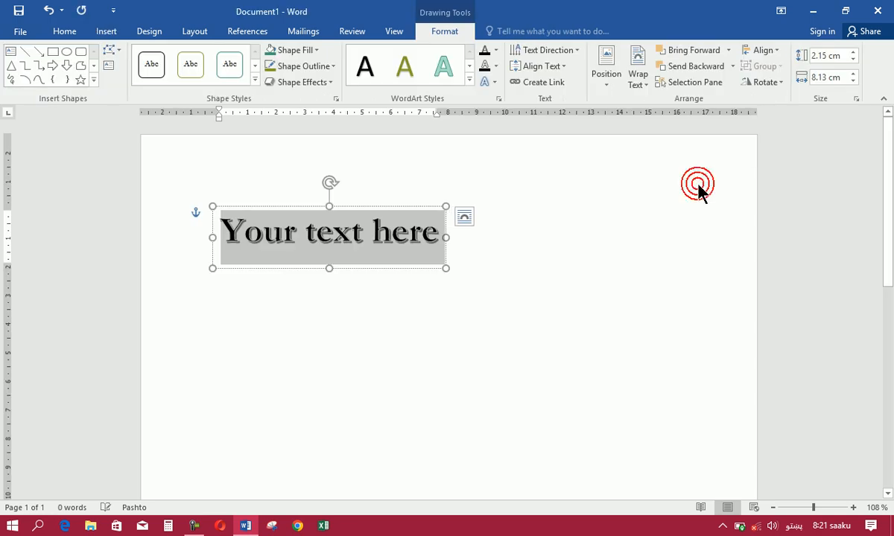
{"action": "type", "text": "ا"}
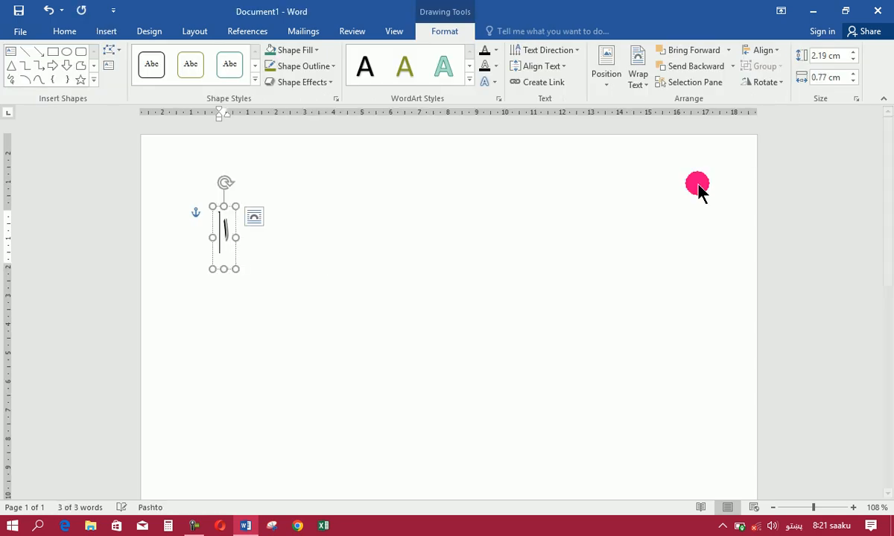
{"action": "type", "text": "فغانستانی"}
{"action": "key", "text": "BackSpace"}
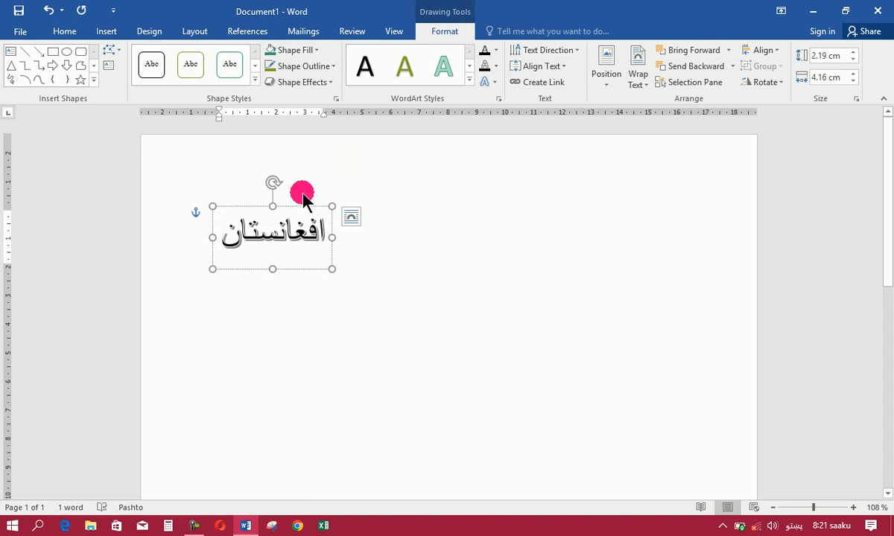
{"action": "left_click_drag", "start_coordinate": [291, 212], "coordinate": [467, 209]}
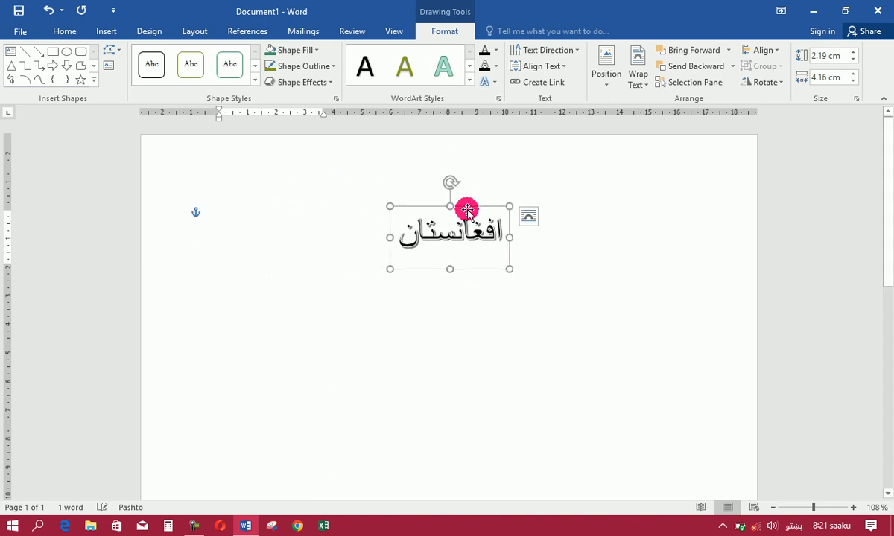
{"action": "left_click", "coordinate": [578, 170]}
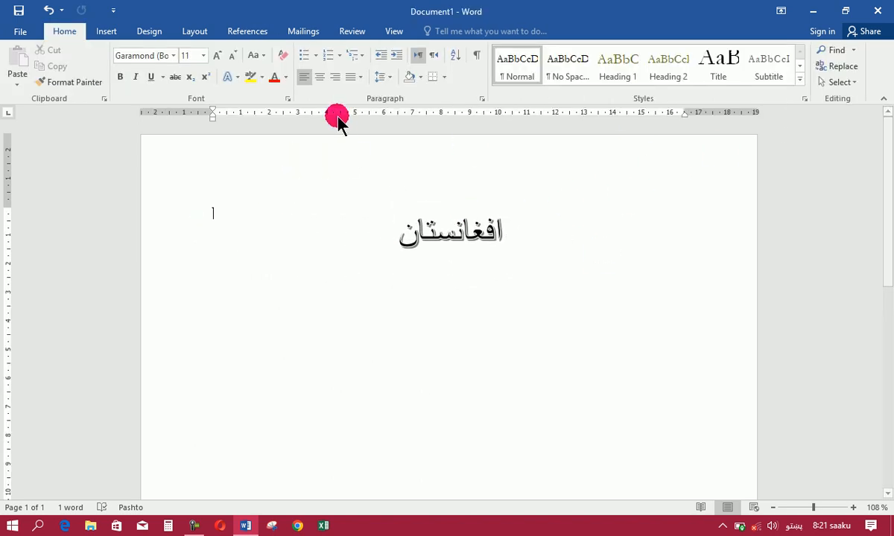
Step: Insert pink WordArt with a red outline reading "د هلمند ولایت" and place it centred below the "افغانستان" WordArt
{"action": "left_click", "coordinate": [105, 30]}
{"action": "left_click", "coordinate": [690, 67]}
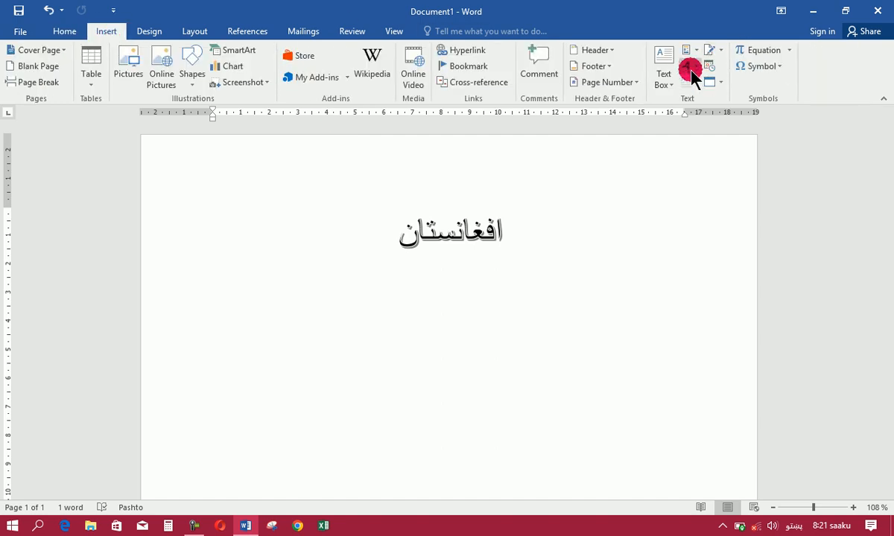
{"action": "left_click", "coordinate": [777, 135]}
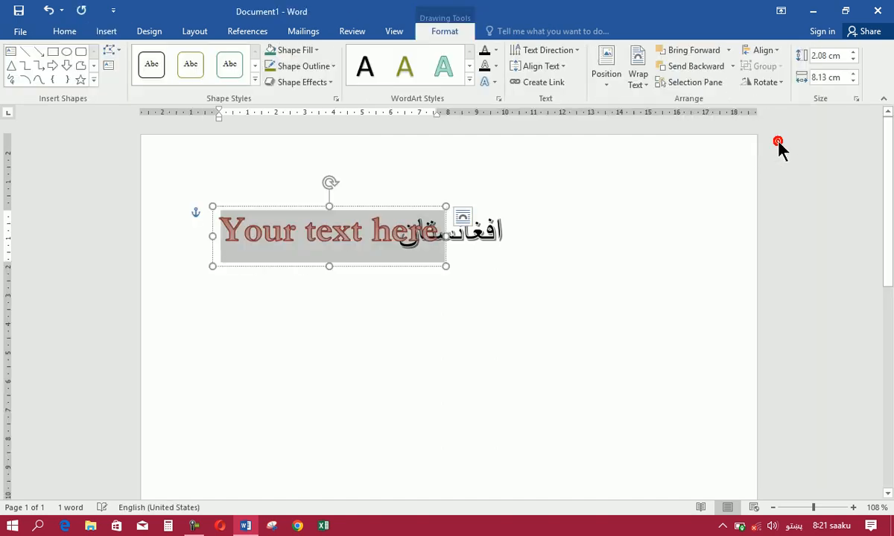
{"action": "type", "text": "د "}
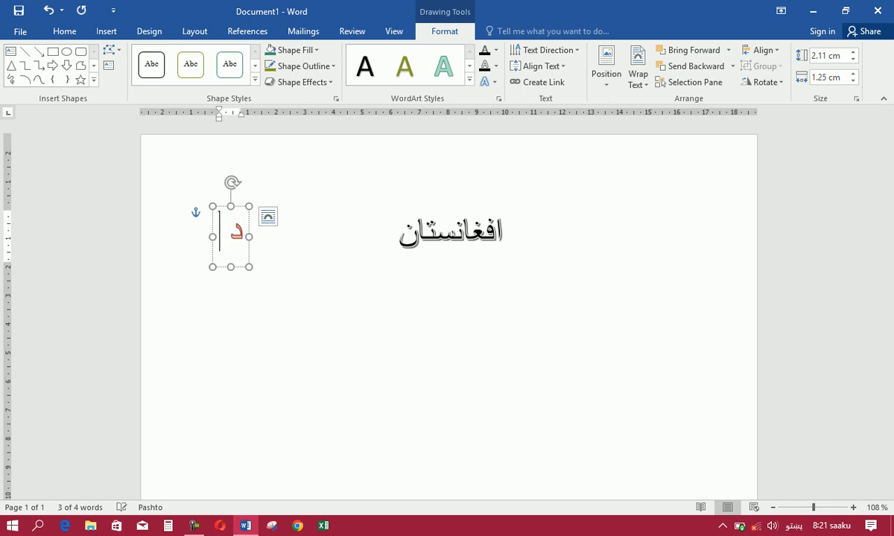
{"action": "type", "text": "هلمند"}
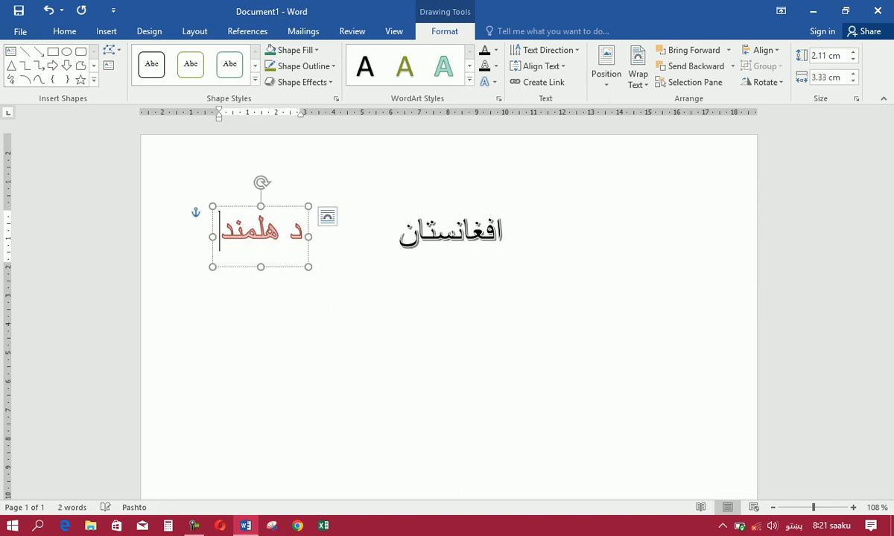
{"action": "type", "text": " ولایت"}
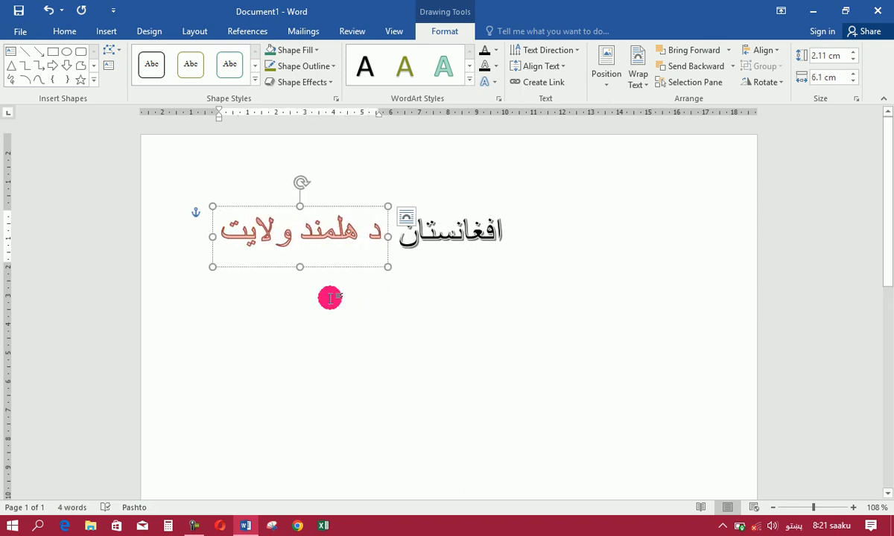
{"action": "left_click_drag", "start_coordinate": [324, 207], "coordinate": [479, 323]}
{"action": "left_click", "coordinate": [577, 214]}
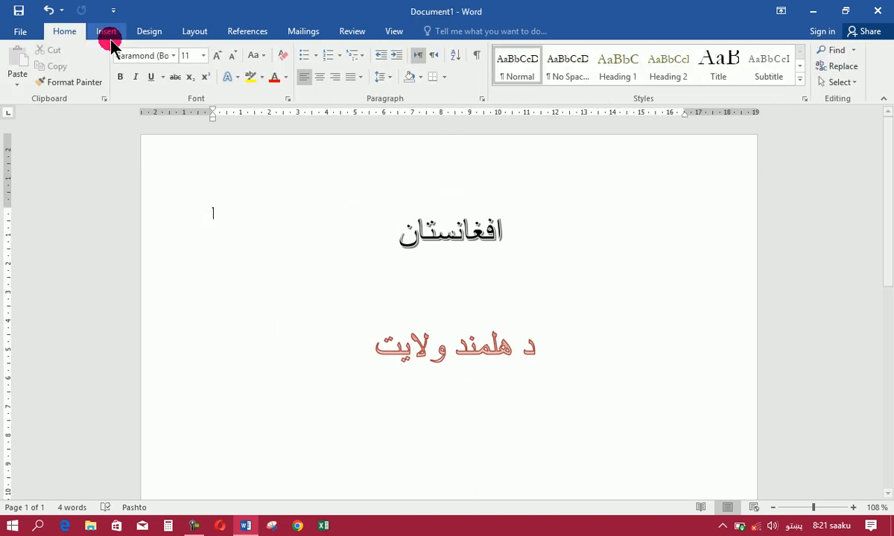
Step: Insert orange shadowed WordArt reading "د پوهنی ریاست" and place it below the "د هلمند ولایت" WordArt
{"action": "left_click", "coordinate": [105, 33]}
{"action": "left_click", "coordinate": [690, 67]}
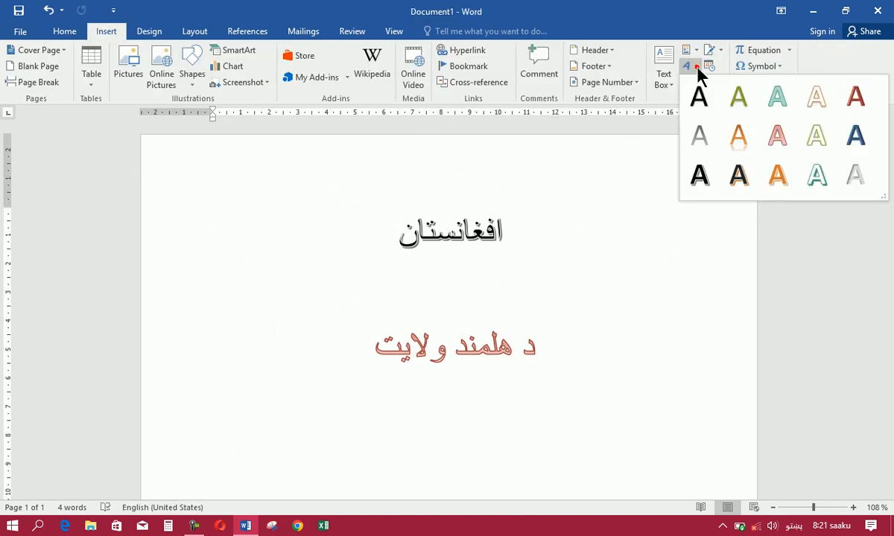
{"action": "left_click", "coordinate": [786, 174]}
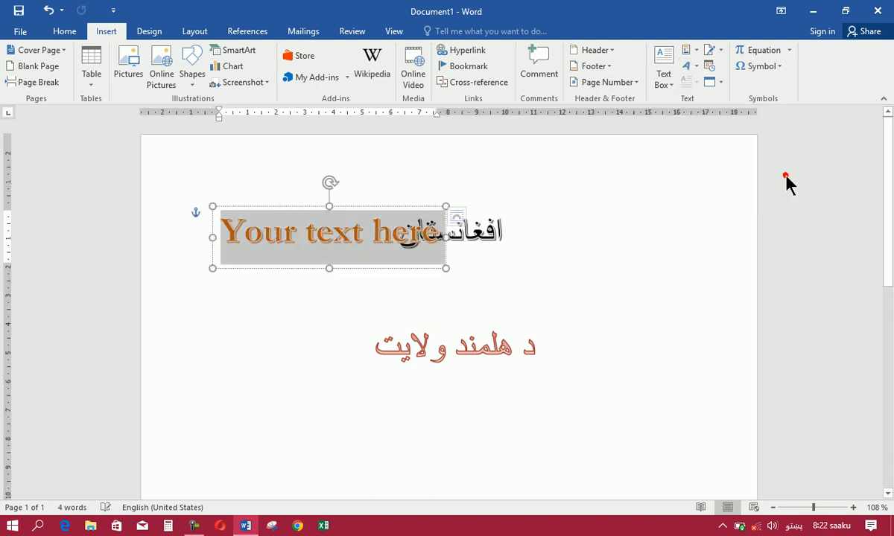
{"action": "type", "text": "د پ"}
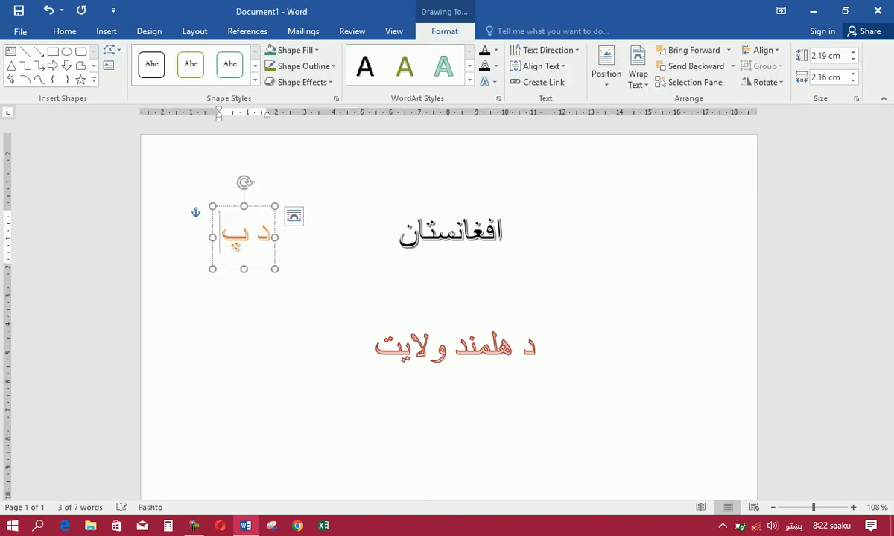
{"action": "type", "text": "وهنی ریاست"}
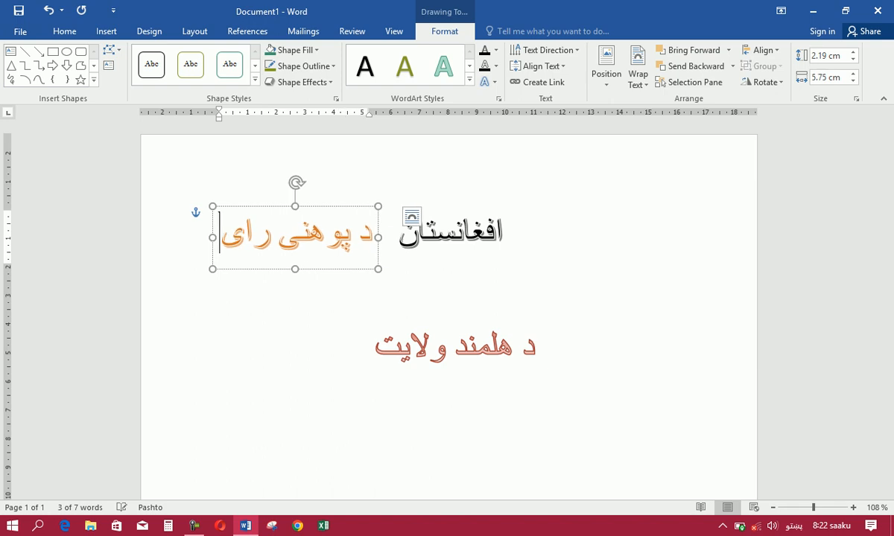
{"action": "key", "text": "BackSpace"}
{"action": "key", "text": "BackSpace"}
{"action": "key", "text": "BackSpace"}
{"action": "key", "text": "BackSpace"}
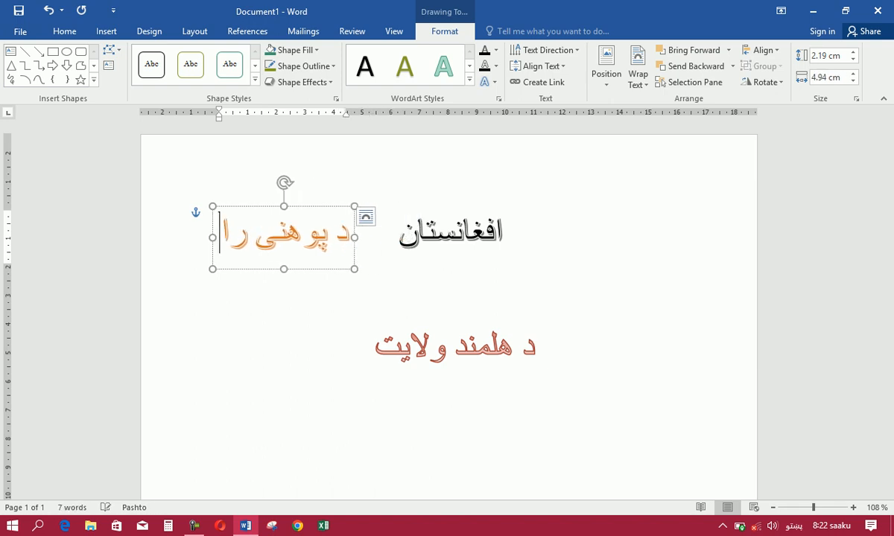
{"action": "type", "text": "یاست"}
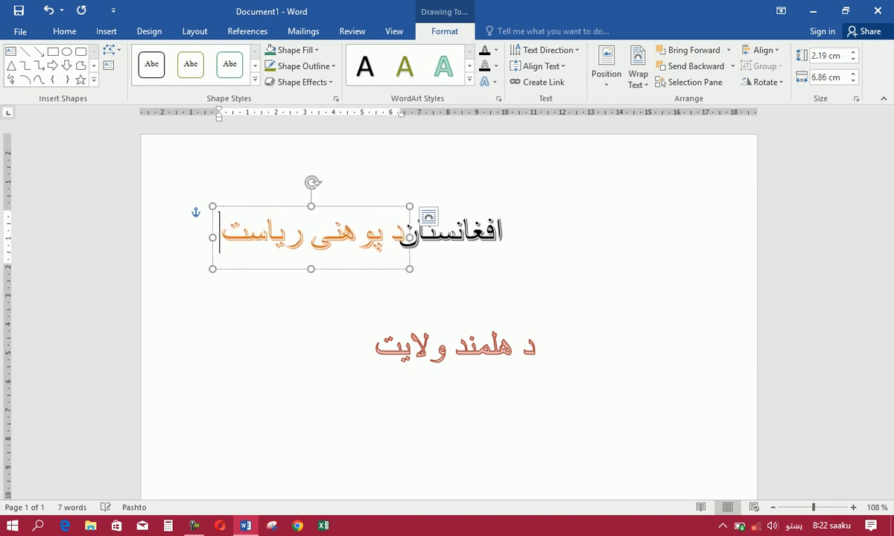
{"action": "left_click_drag", "start_coordinate": [353, 206], "coordinate": [523, 428]}
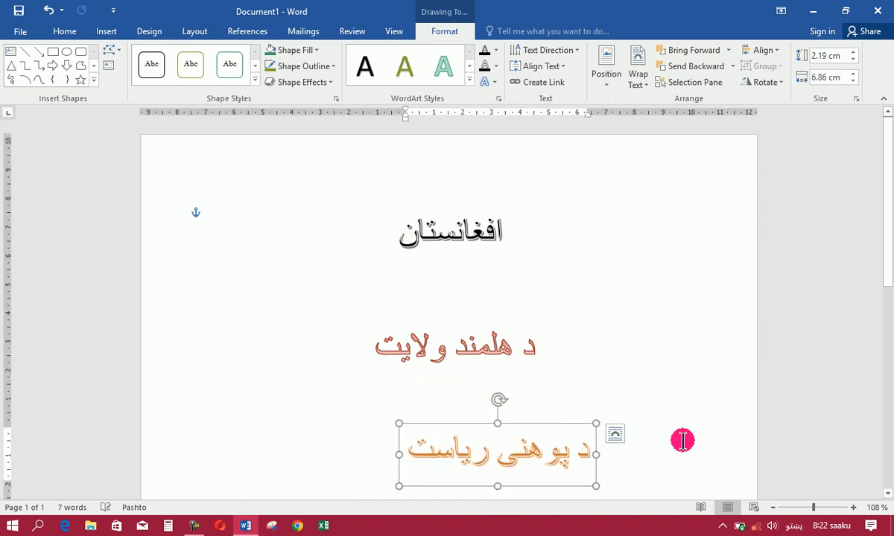
Step: Rotate the "افغانستان" WordArt counterclockwise so it slants diagonally across the upper part of the page
{"action": "left_click", "coordinate": [772, 507]}
{"action": "left_click", "coordinate": [773, 507]}
{"action": "left_click", "coordinate": [772, 507]}
{"action": "left_click", "coordinate": [772, 507]}
{"action": "left_click", "coordinate": [773, 507]}
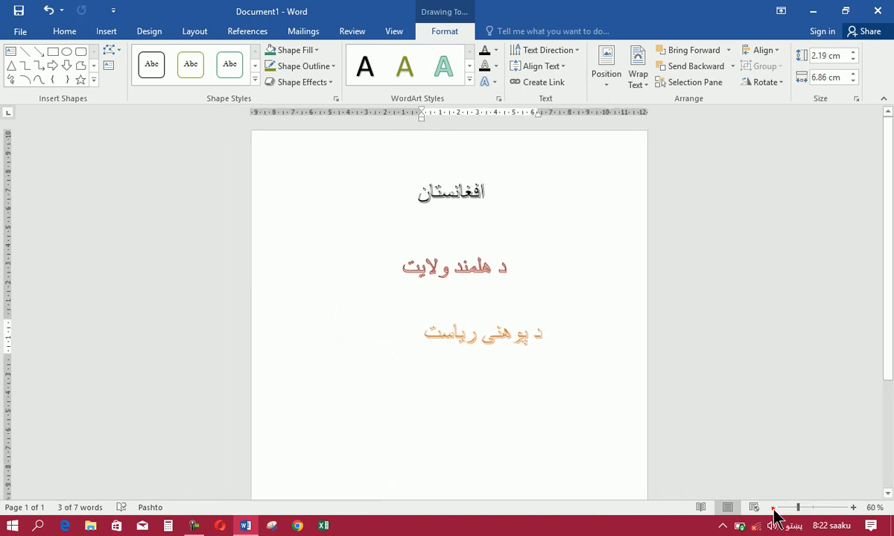
{"action": "left_click", "coordinate": [450, 197]}
{"action": "left_click", "coordinate": [437, 174]}
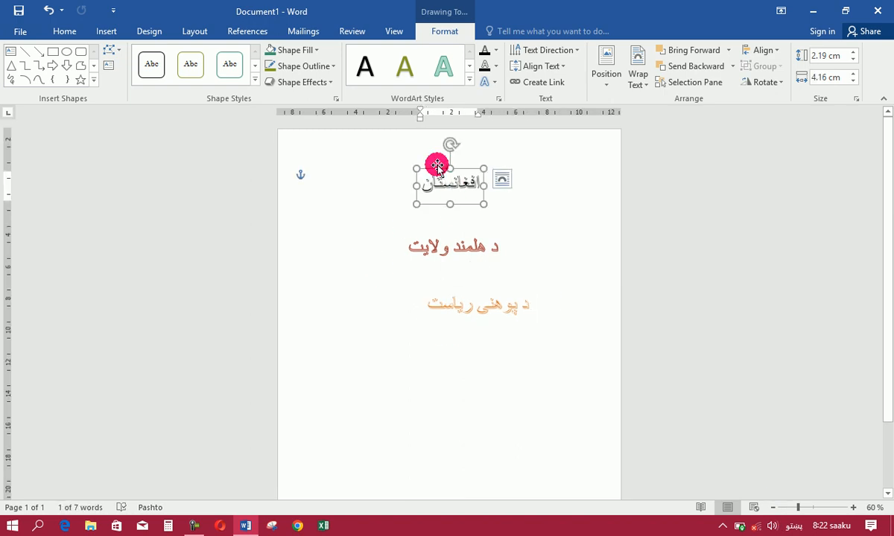
{"action": "left_click_drag", "start_coordinate": [452, 145], "coordinate": [426, 152]}
Step: Move "د پوهنی ریاست" to the lower part of the page, and place "د هلمند ولایت" mid-page with the same diagonal slant
{"action": "left_click", "coordinate": [470, 305]}
{"action": "left_click_drag", "start_coordinate": [461, 291], "coordinate": [428, 436]}
{"action": "left_click", "coordinate": [459, 247]}
{"action": "left_click", "coordinate": [441, 231]}
{"action": "left_click_drag", "start_coordinate": [442, 231], "coordinate": [414, 283]}
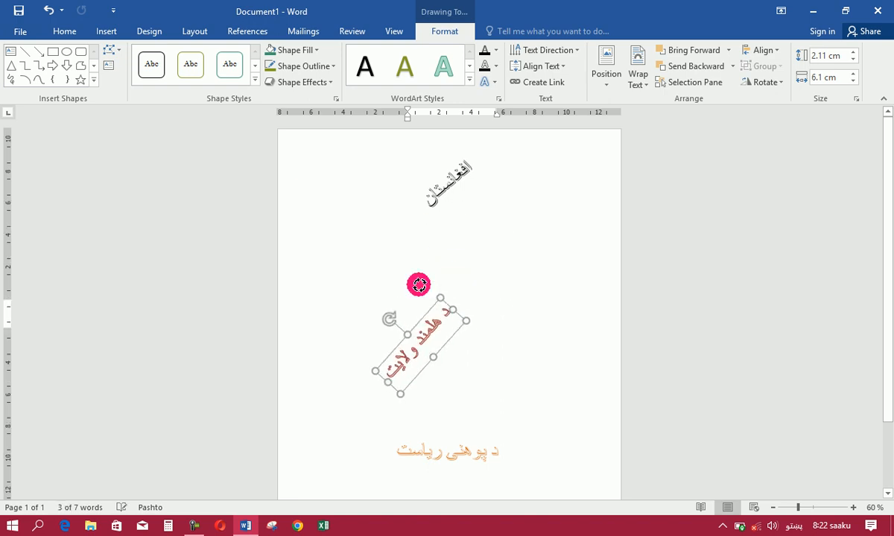
{"action": "left_click_drag", "start_coordinate": [421, 318], "coordinate": [458, 281]}
Step: Rotate the "د پوهنی ریاست" WordArt diagonally like the others and align it beneath them near the page's lower edge
{"action": "left_click", "coordinate": [452, 446]}
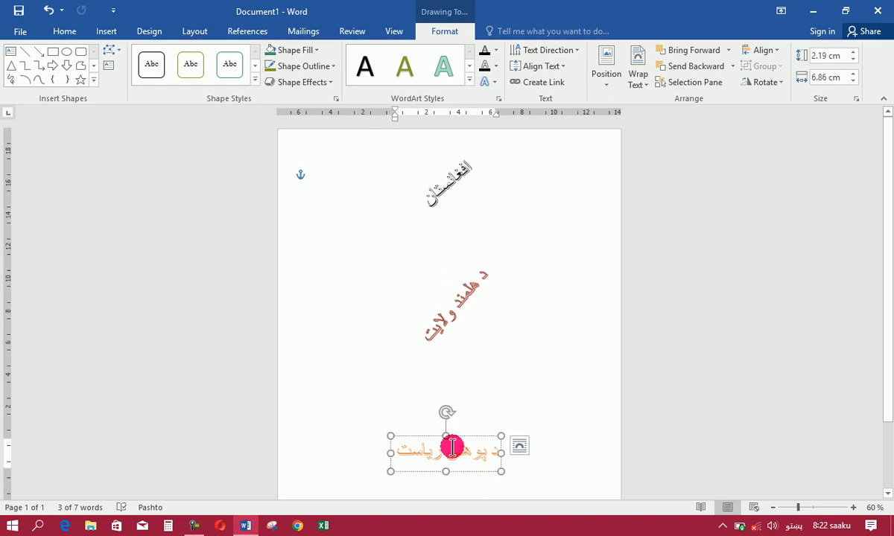
{"action": "left_click_drag", "start_coordinate": [445, 412], "coordinate": [411, 431]}
{"action": "scroll", "coordinate": [410, 430], "scroll_direction": "down", "scroll_amount": 3}
{"action": "left_click_drag", "start_coordinate": [411, 379], "coordinate": [461, 361]}
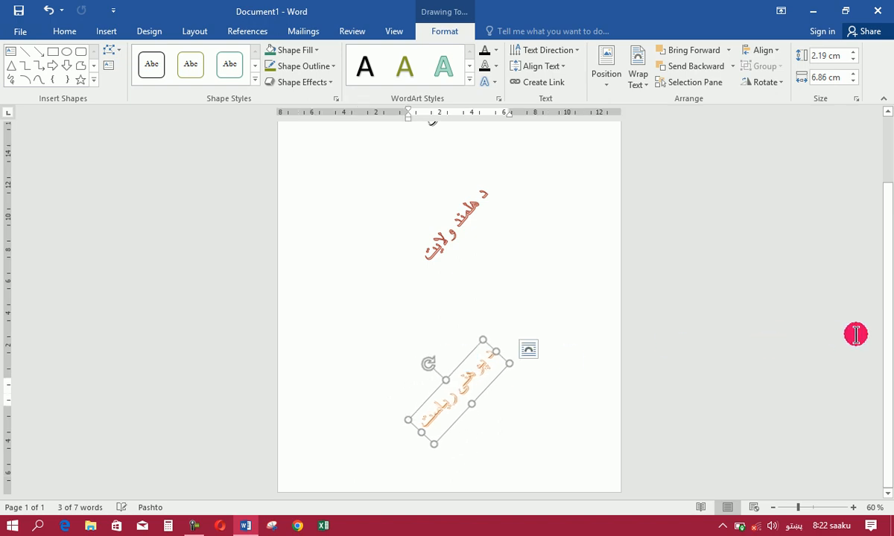
Step: Save all three WordArt titles together to the Watermark gallery's General category, named with a person's first name and described as "دا زما ډیزاین دی"
{"action": "left_click_drag", "start_coordinate": [888, 339], "coordinate": [885, 313]}
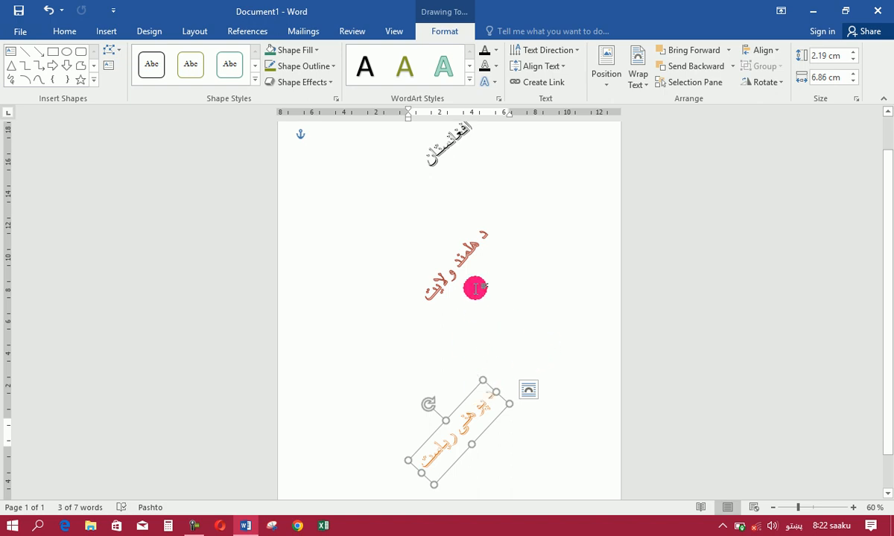
{"action": "left_click", "coordinate": [450, 276], "text": "shift"}
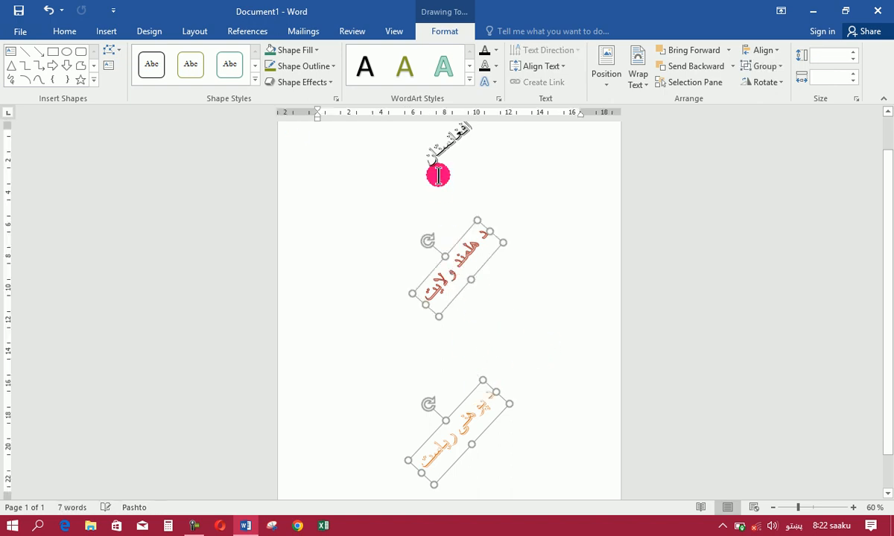
{"action": "left_click", "coordinate": [436, 148], "text": "shift"}
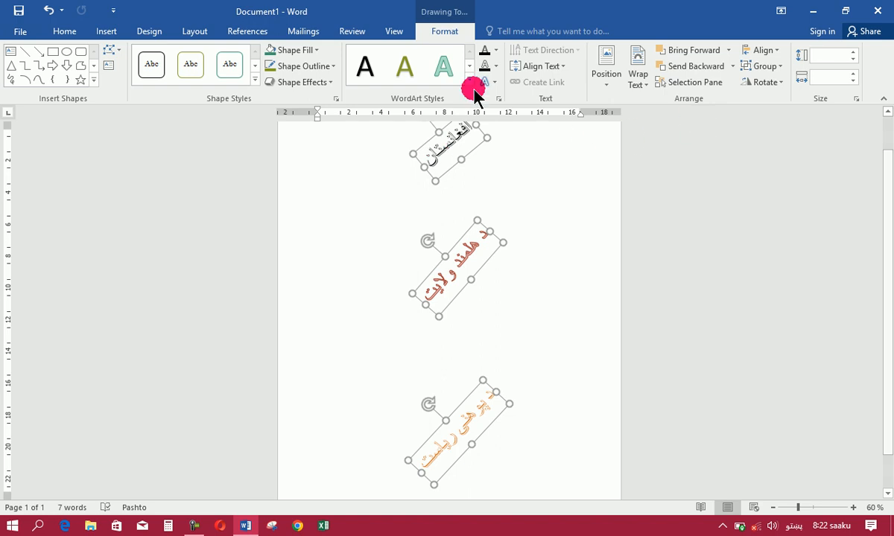
{"action": "left_click", "coordinate": [132, 32]}
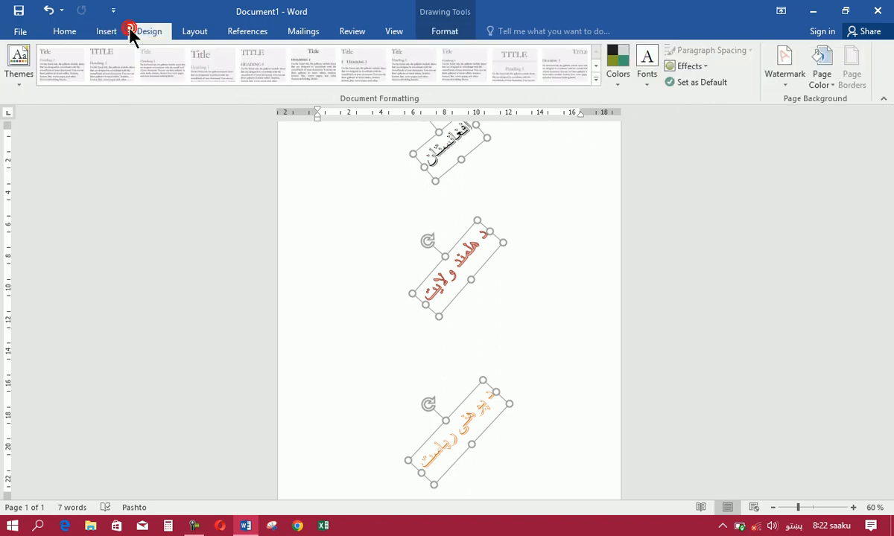
{"action": "left_click", "coordinate": [782, 85]}
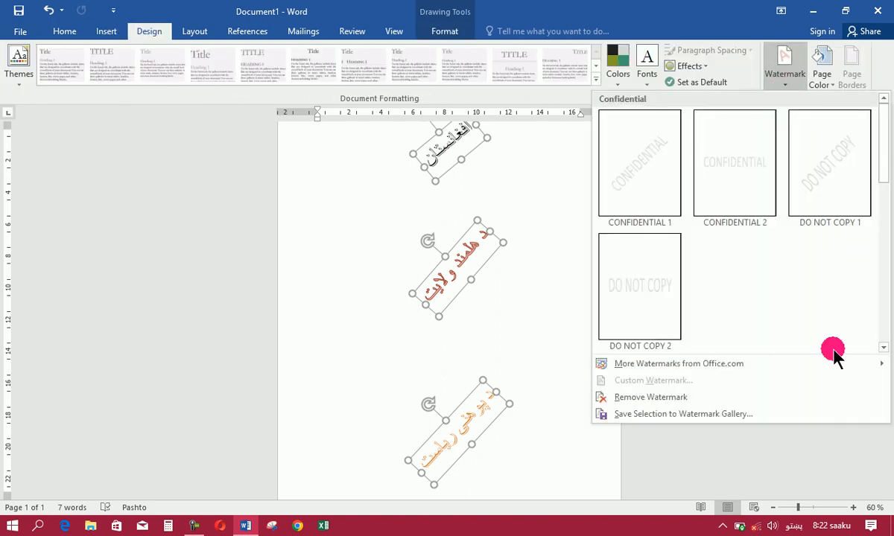
{"action": "left_click", "coordinate": [645, 415]}
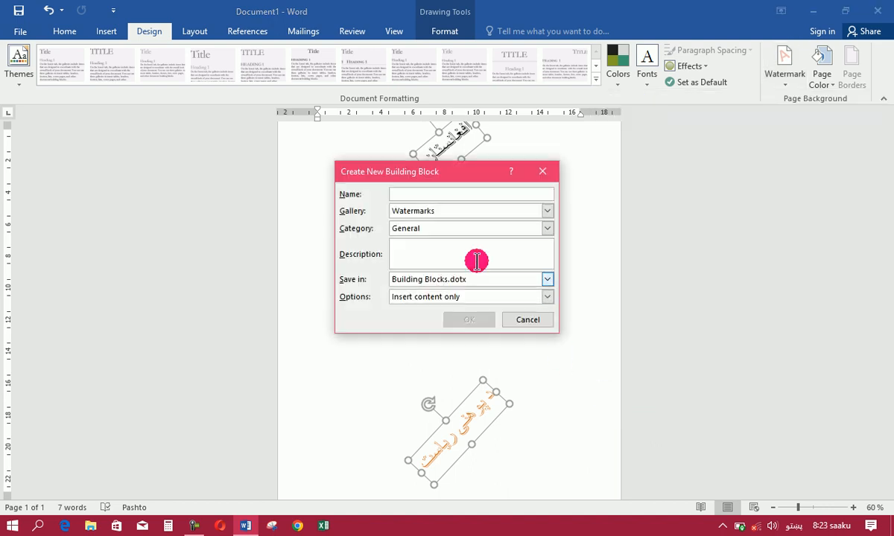
{"action": "left_click", "coordinate": [465, 197]}
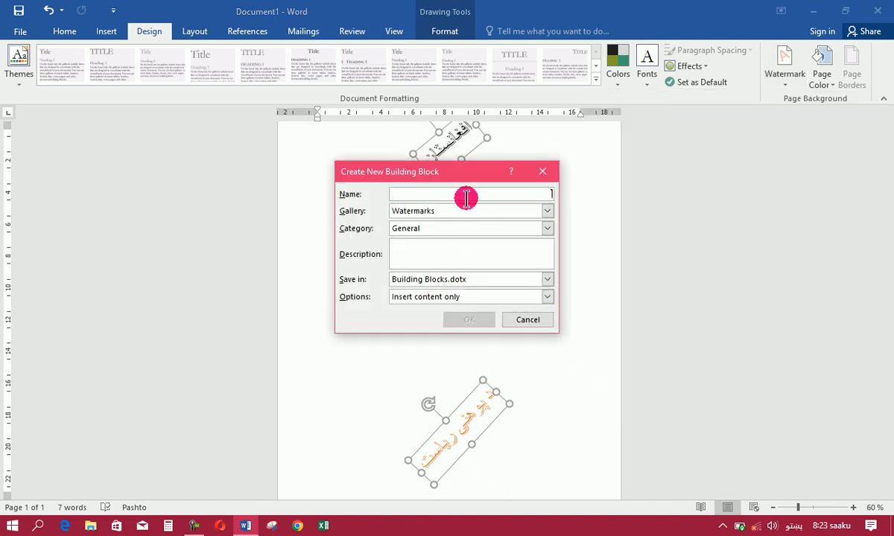
{"action": "type", "text": "عبدالله"}
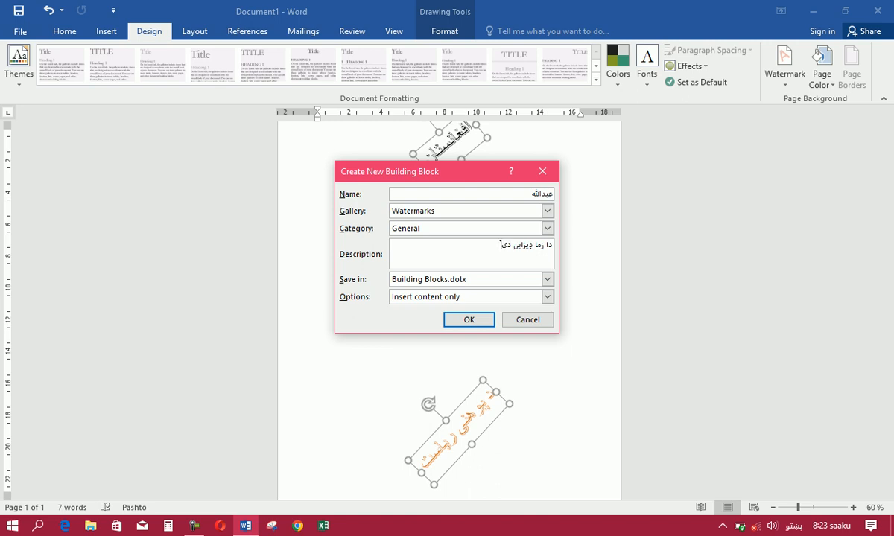
{"action": "left_click", "coordinate": [465, 321]}
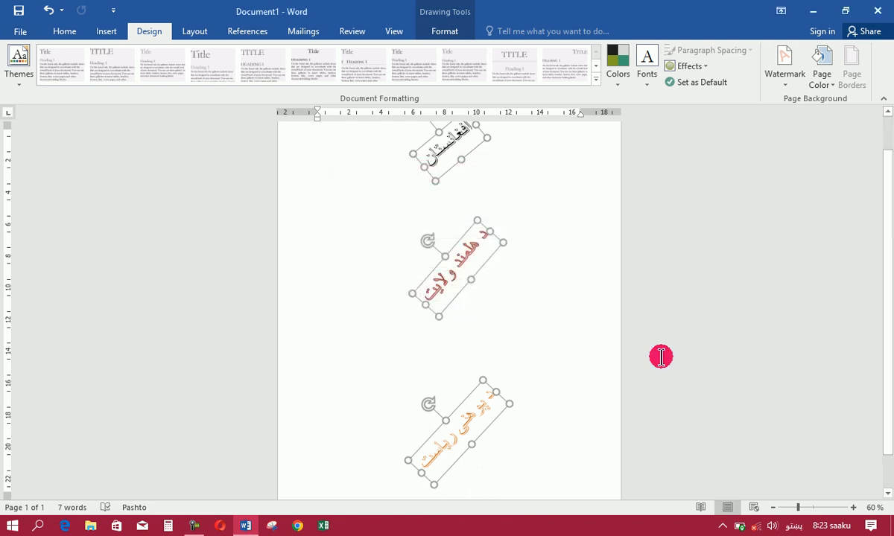
Step: Delete the three WordArt titles, leaving the page empty and ready for text
{"action": "key", "text": "Delete"}
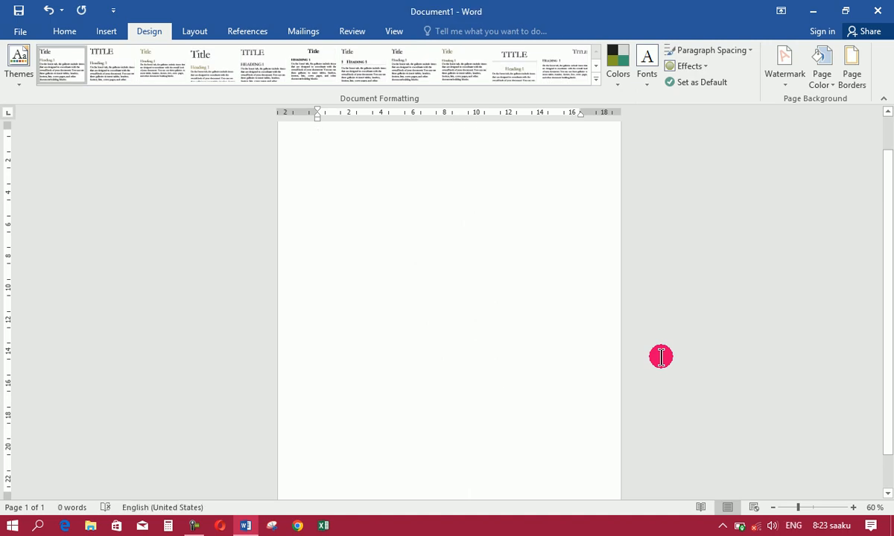
{"action": "type", "text": "="}
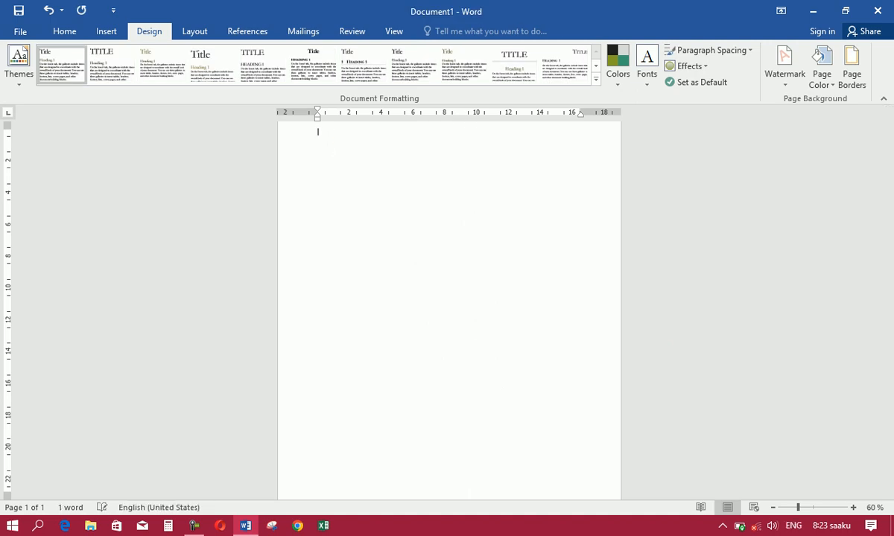
{"action": "left_click", "coordinate": [65, 30]}
{"action": "left_click", "coordinate": [287, 57]}
{"action": "left_click", "coordinate": [449, 285]}
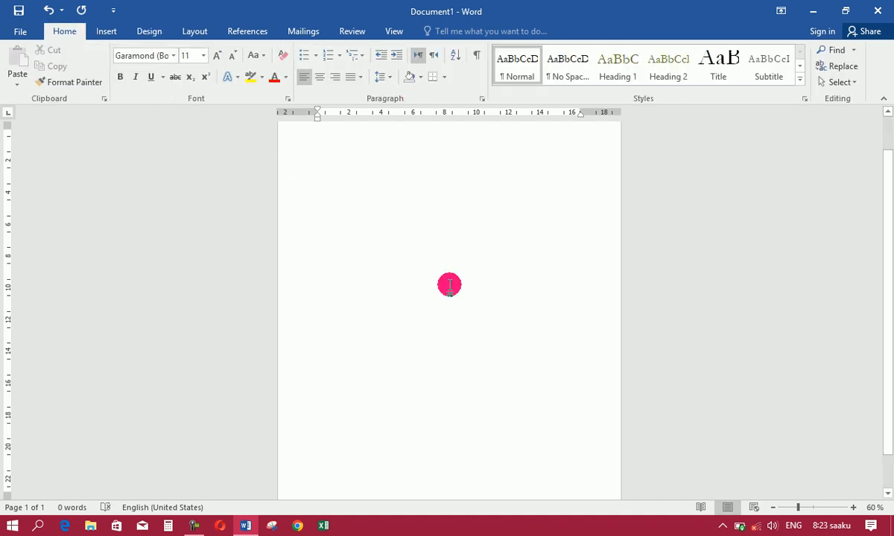
Step: Generate sample text with =rand() and duplicate it so the document holds three copies running onto a second page
{"action": "type", "text": "=rand()"}
{"action": "key", "text": "Return"}
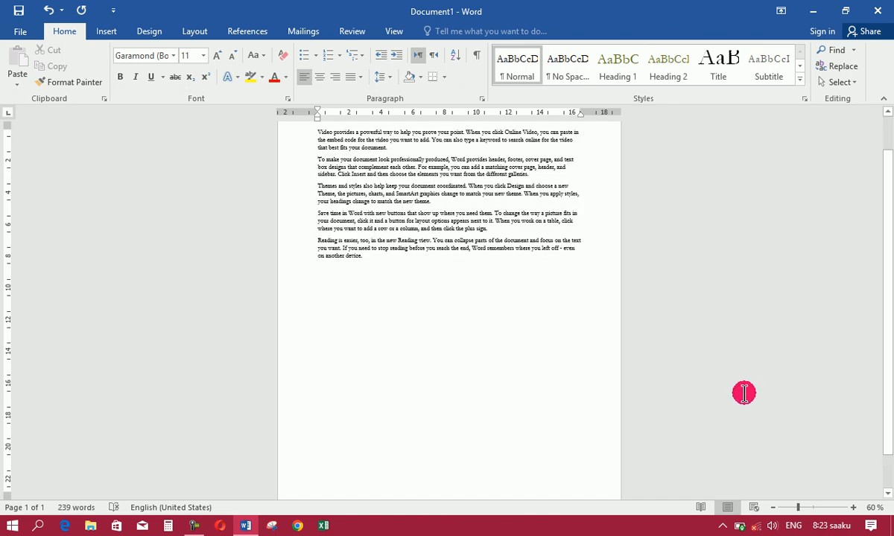
{"action": "key", "text": "ctrl+a"}
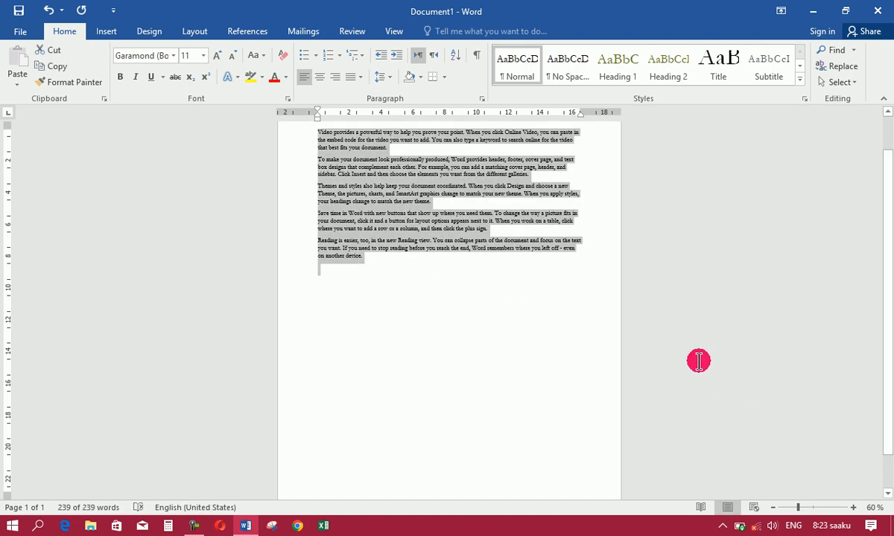
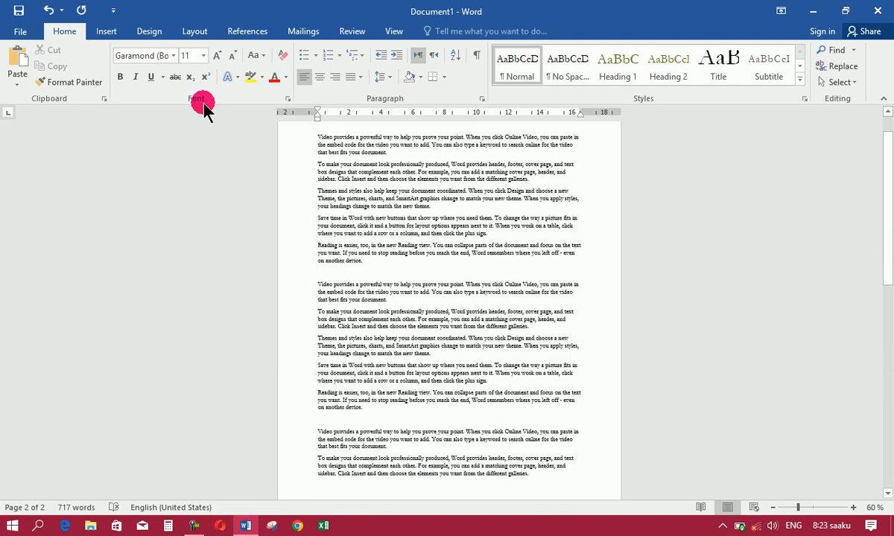
Step: Apply the saved custom WordArt watermark from the General category of the watermark gallery to the document
{"action": "left_click", "coordinate": [106, 34]}
{"action": "left_click", "coordinate": [144, 31]}
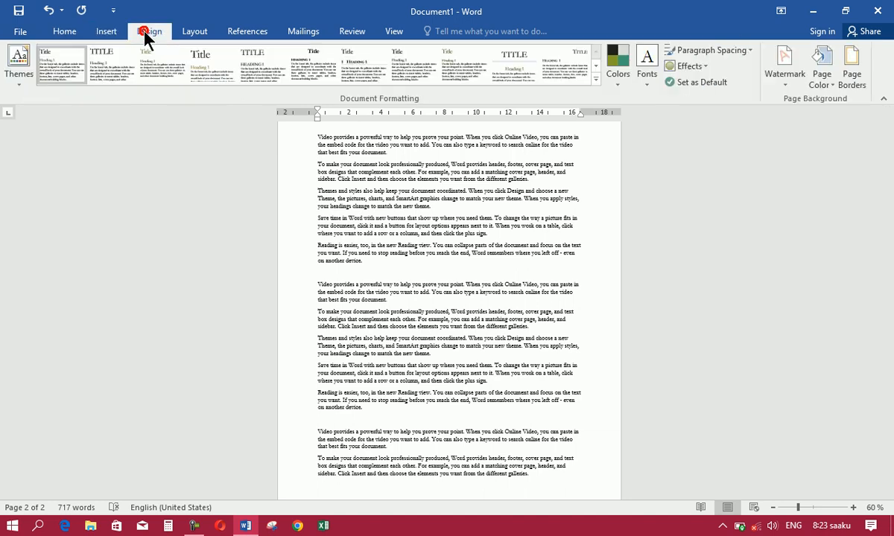
{"action": "left_click", "coordinate": [785, 78]}
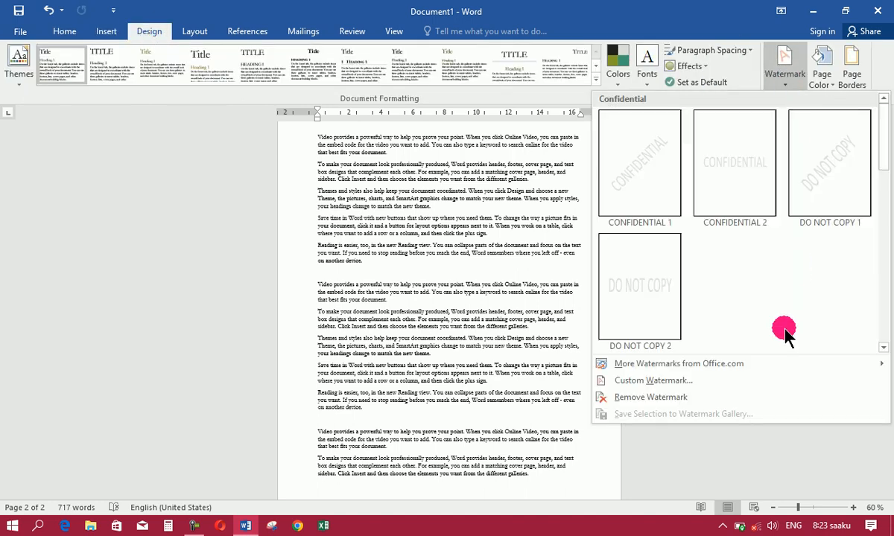
{"action": "left_click_drag", "start_coordinate": [886, 153], "coordinate": [887, 339]}
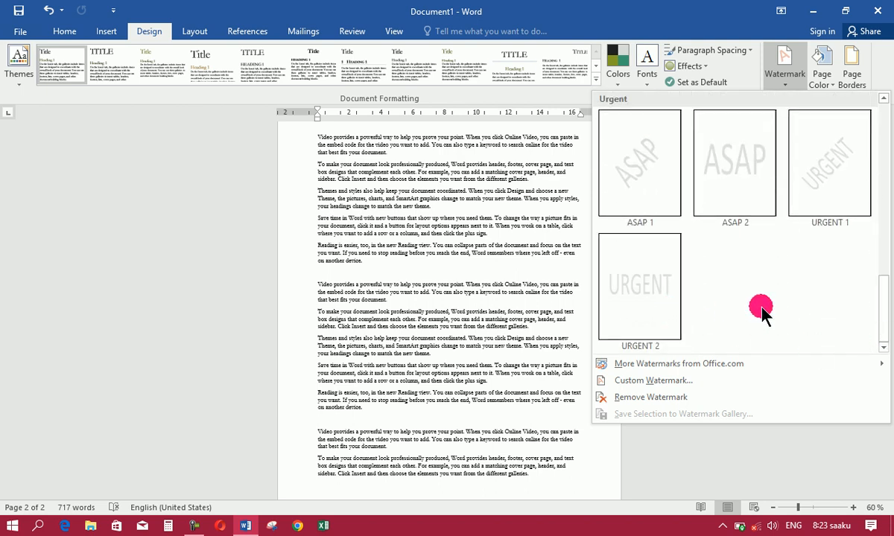
{"action": "left_click_drag", "start_coordinate": [886, 339], "coordinate": [888, 271]}
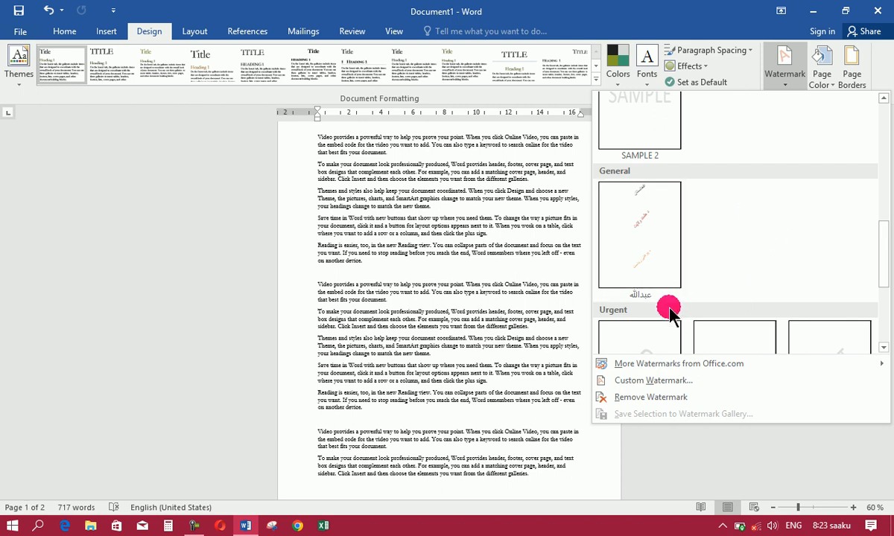
{"action": "left_click", "coordinate": [638, 249]}
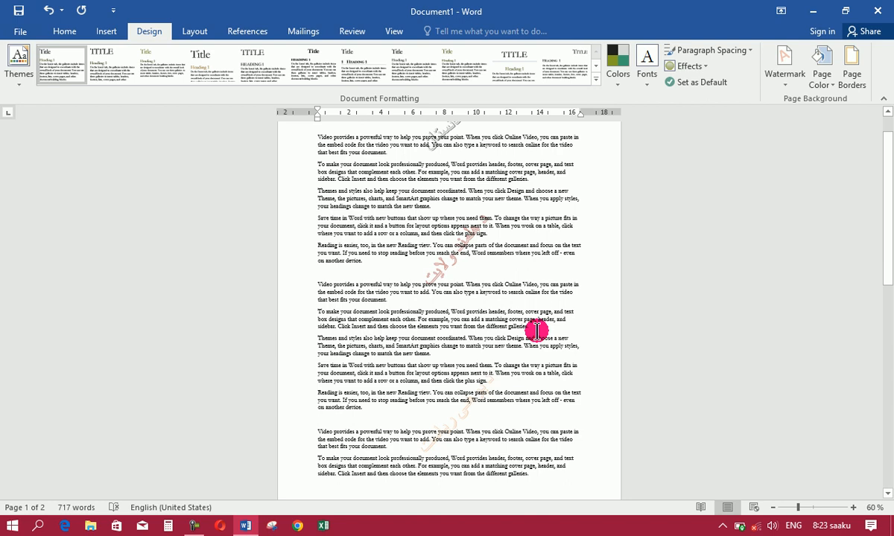
Step: Delete all the sample text so only the custom watermark remains on the page
{"action": "key", "text": "ctrl+a"}
{"action": "key", "text": "Delete"}
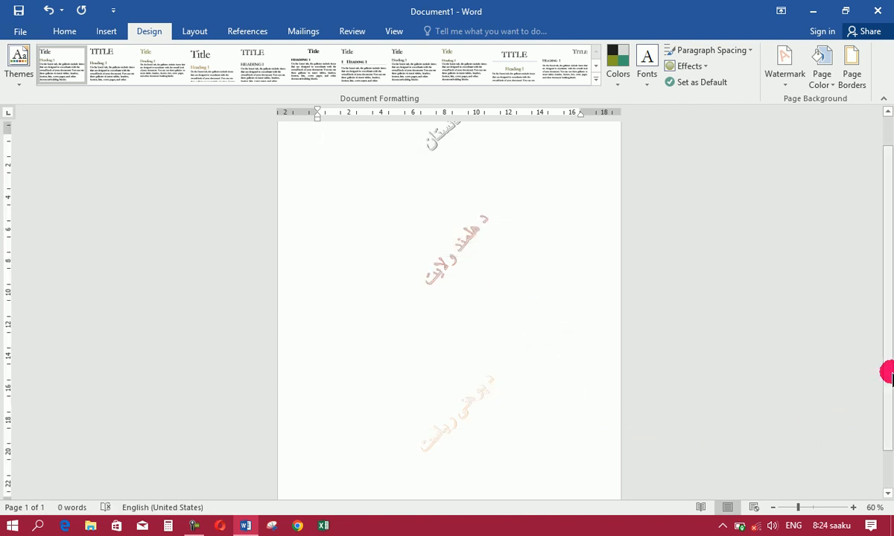
{"action": "left_click_drag", "start_coordinate": [890, 376], "coordinate": [867, 282]}
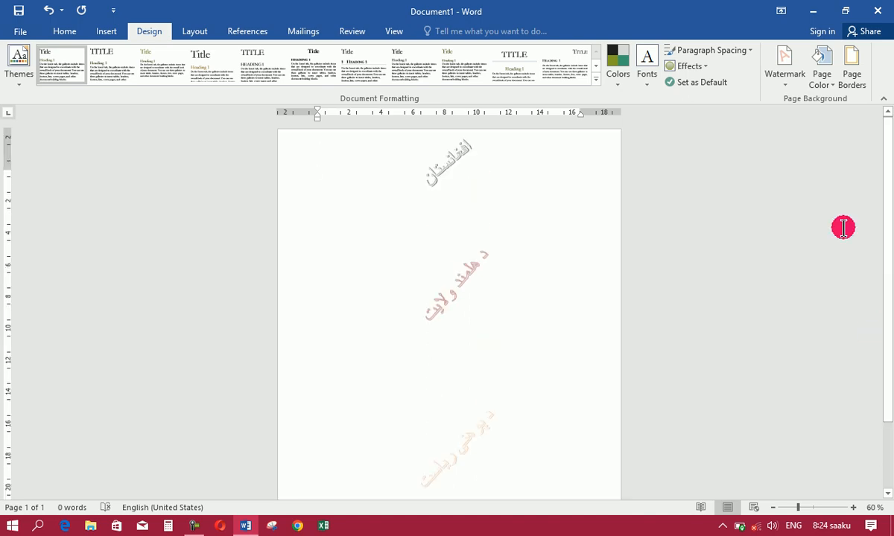
Step: Remove the custom WordArt watermark from the document
{"action": "left_click", "coordinate": [790, 83]}
{"action": "mouse_move", "coordinate": [764, 372]}
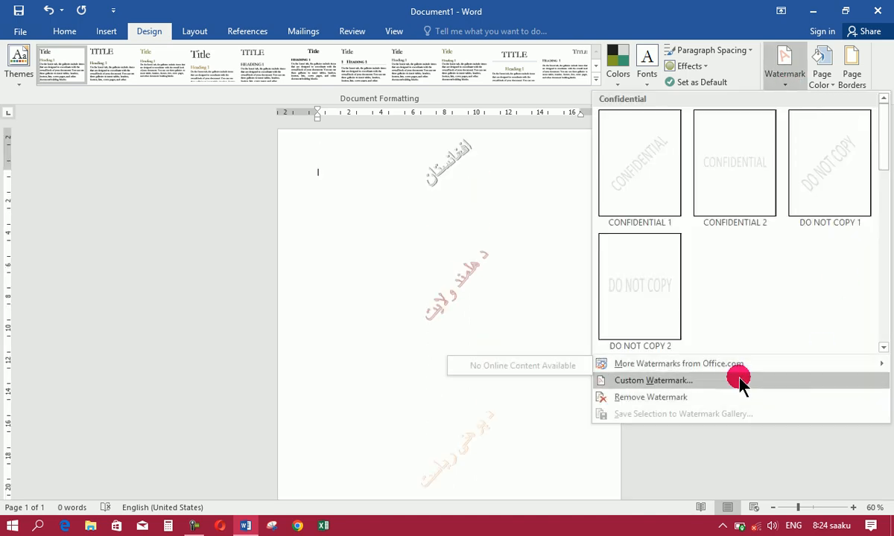
{"action": "left_click", "coordinate": [677, 396]}
{"action": "left_click", "coordinate": [784, 74]}
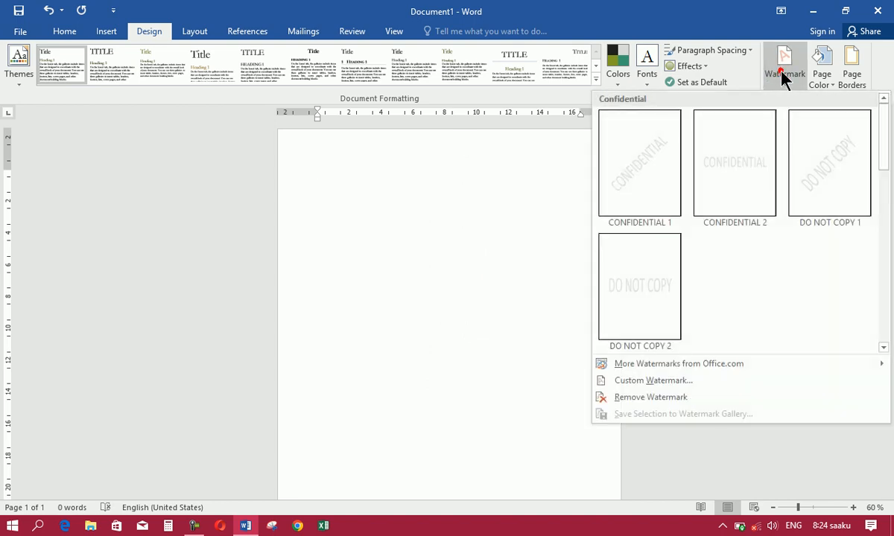
{"action": "left_click", "coordinate": [369, 339]}
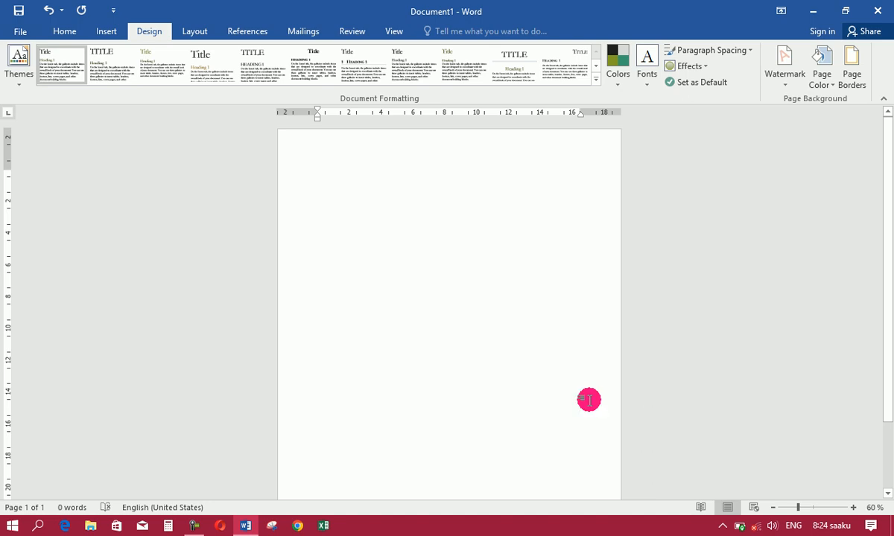
{"action": "left_click", "coordinate": [194, 526]}
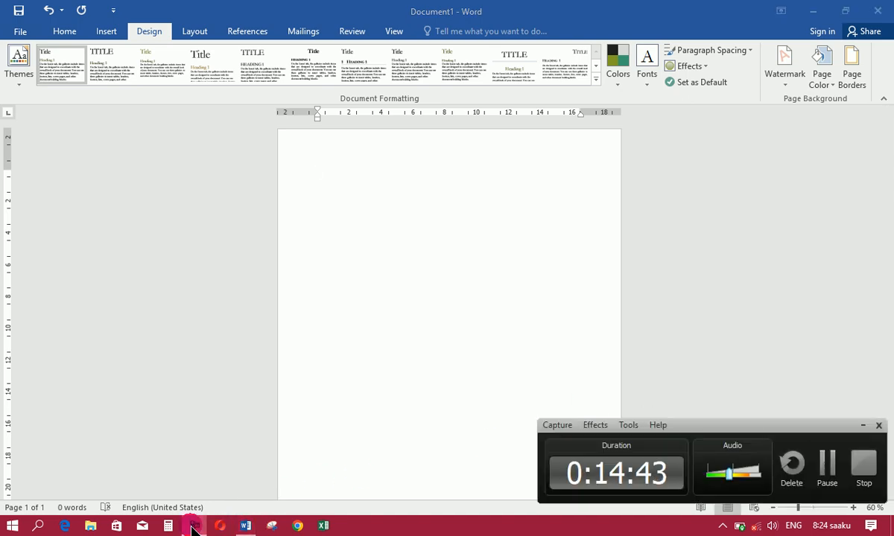
{"action": "left_click", "coordinate": [193, 526]}
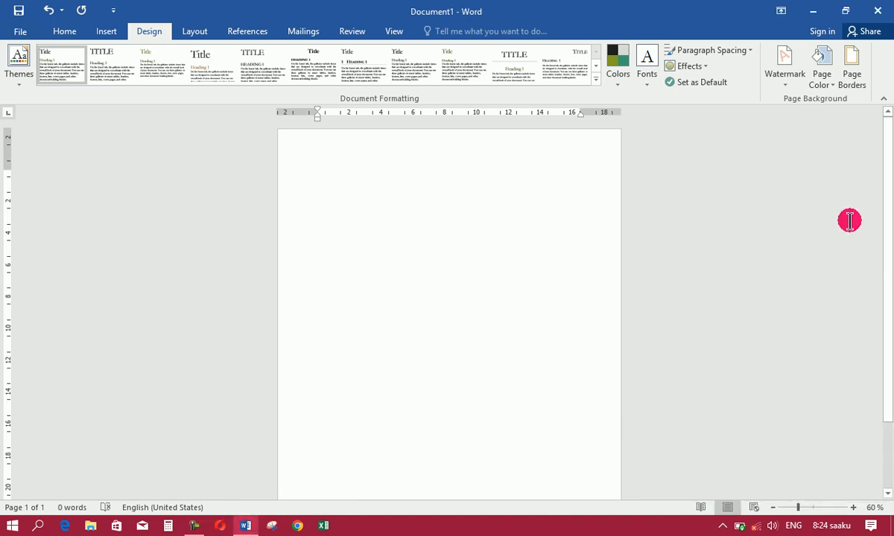
{"action": "left_click", "coordinate": [786, 68]}
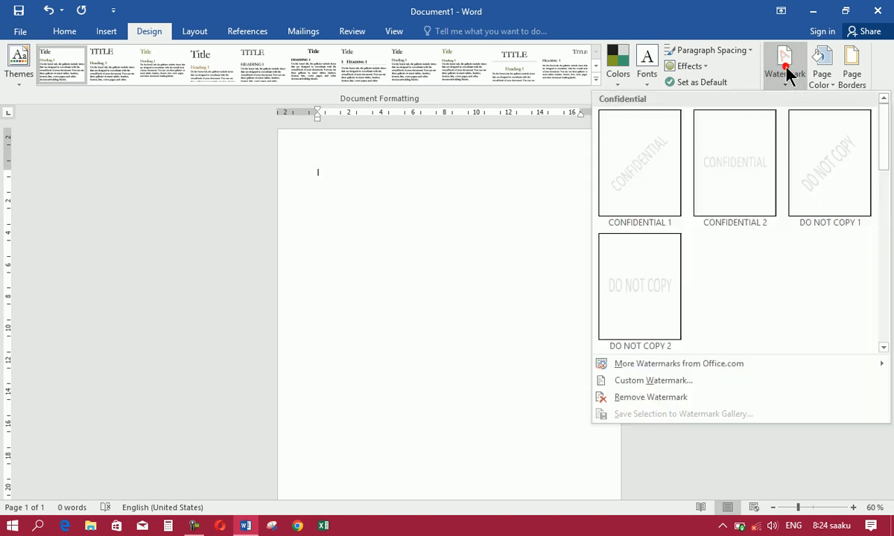
{"action": "left_click", "coordinate": [788, 71]}
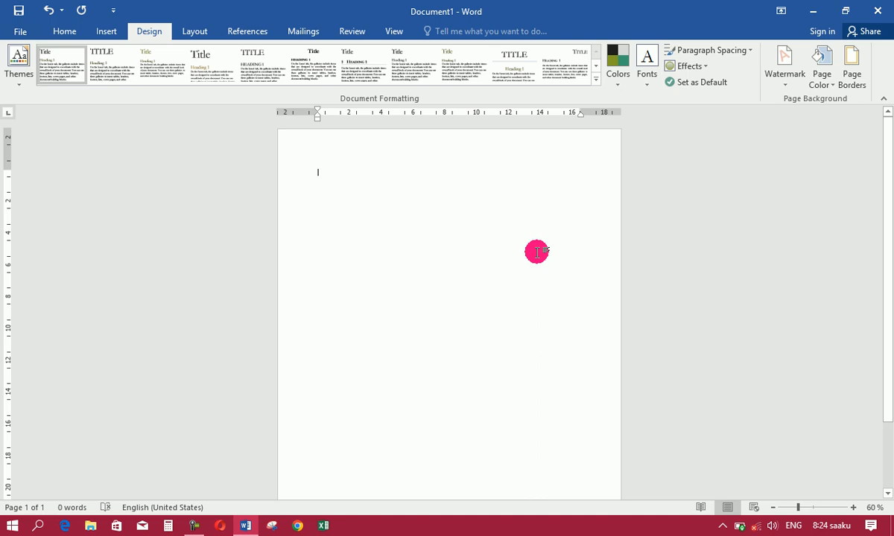
Step: Apply the standard red as page color and reset the page to no color
{"action": "left_click", "coordinate": [821, 82]}
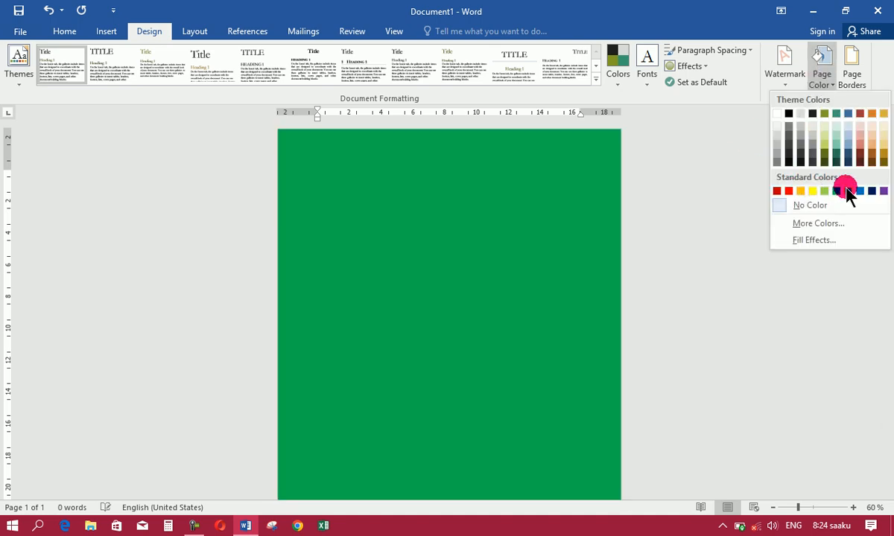
{"action": "left_click", "coordinate": [790, 192]}
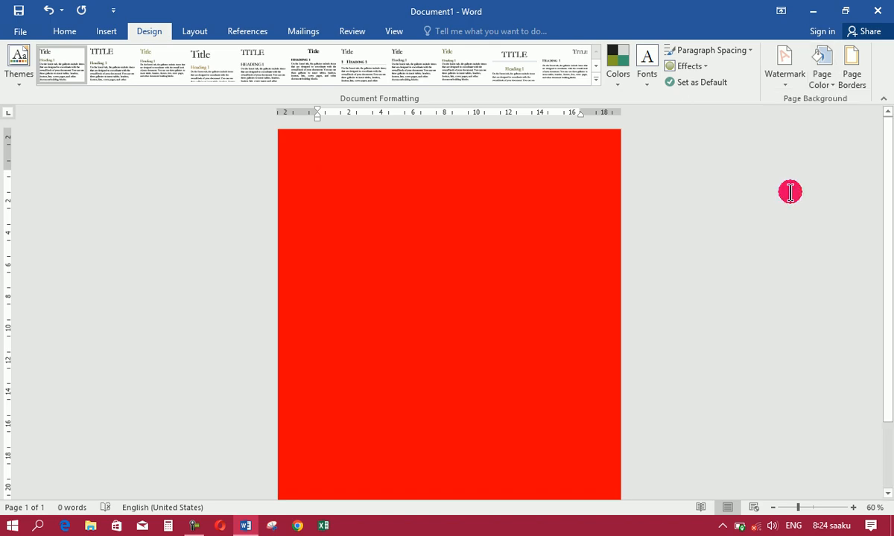
{"action": "left_click", "coordinate": [827, 86]}
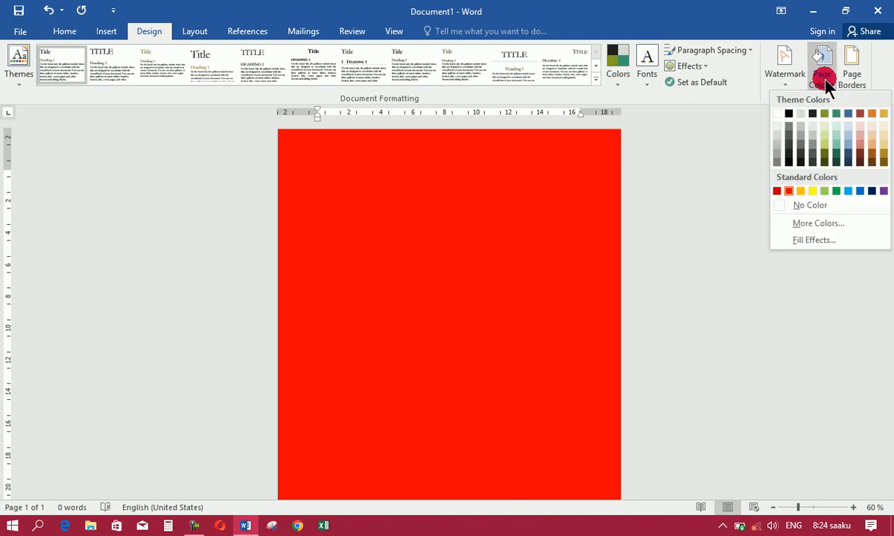
{"action": "left_click", "coordinate": [815, 210]}
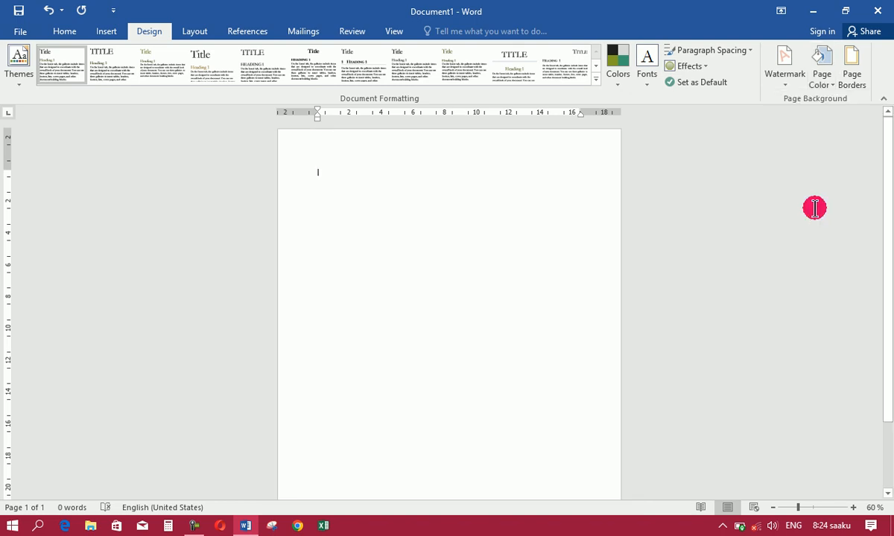
Step: Apply a custom purple page color (RGB 149, 115, 243) and clear it again with No Color
{"action": "left_click", "coordinate": [822, 80]}
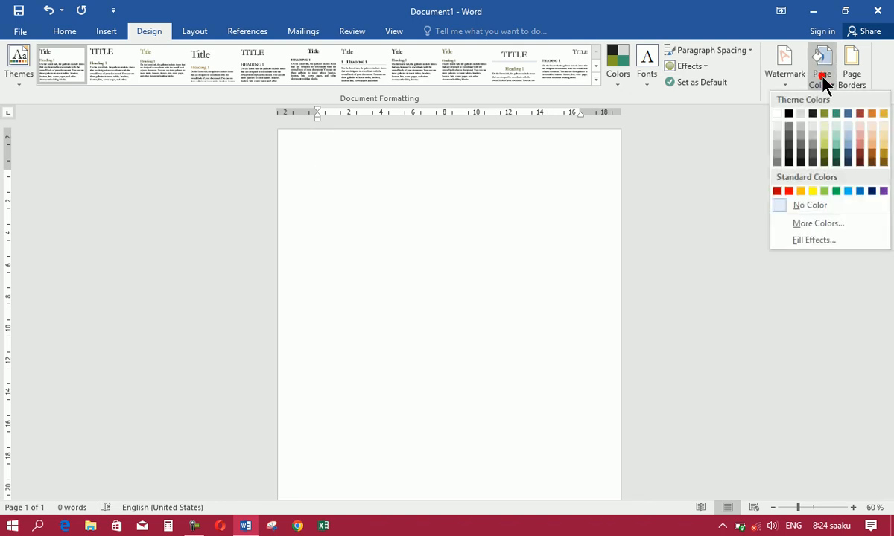
{"action": "left_click", "coordinate": [809, 223]}
{"action": "left_click", "coordinate": [443, 231]}
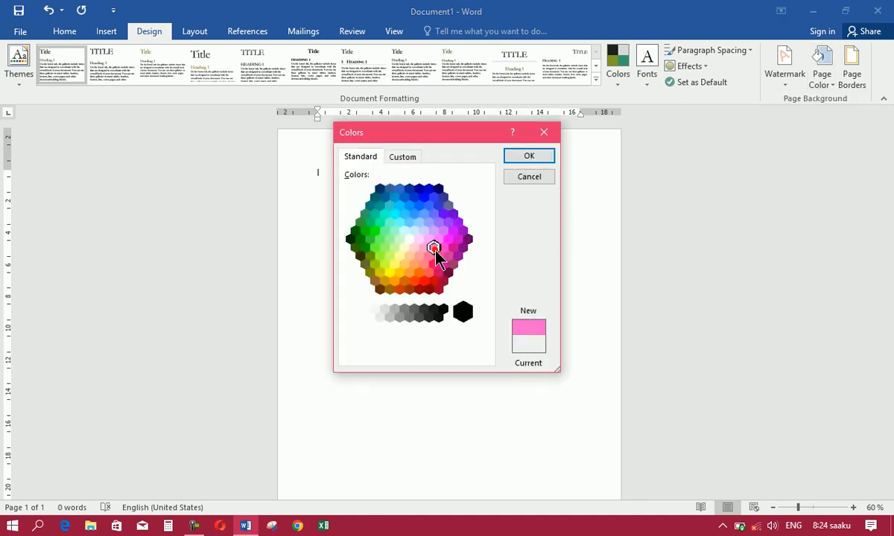
{"action": "left_click", "coordinate": [404, 159]}
{"action": "left_click", "coordinate": [411, 200]}
{"action": "left_click", "coordinate": [401, 236]}
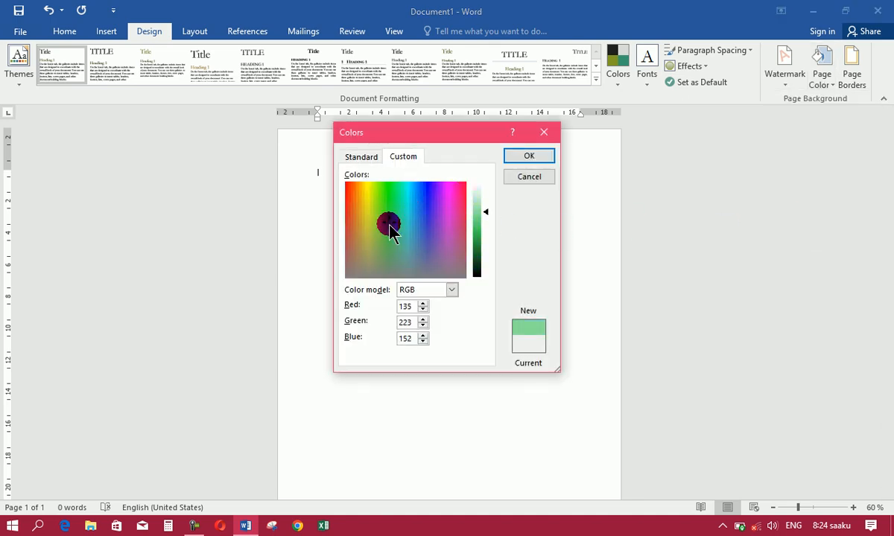
{"action": "left_click", "coordinate": [423, 197]}
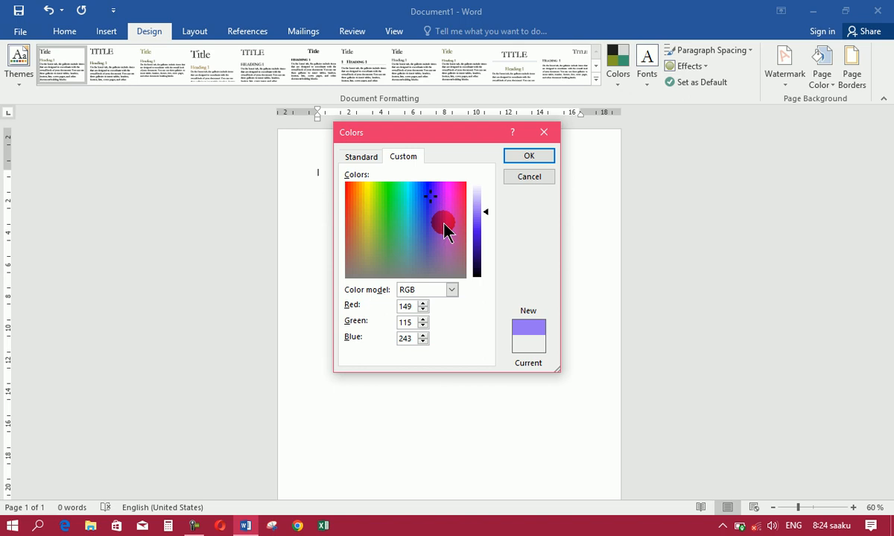
{"action": "left_click", "coordinate": [539, 158]}
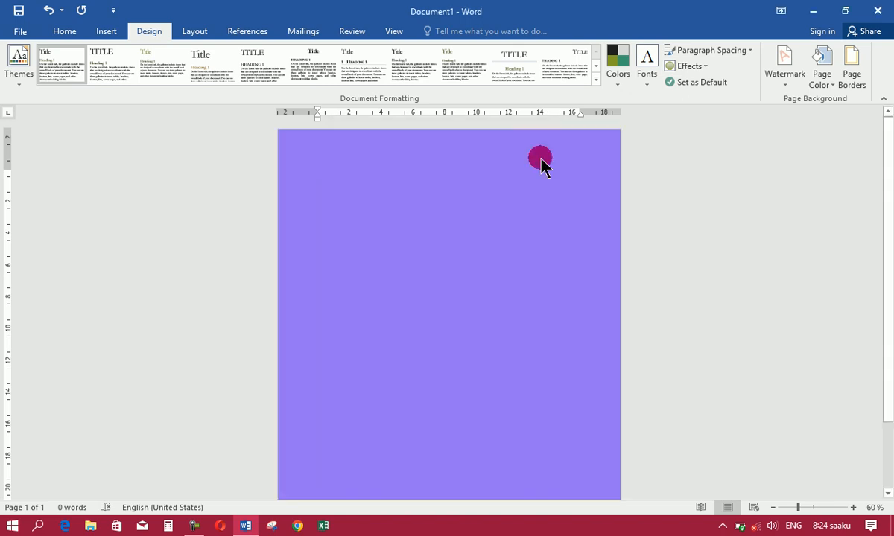
{"action": "left_click", "coordinate": [823, 82]}
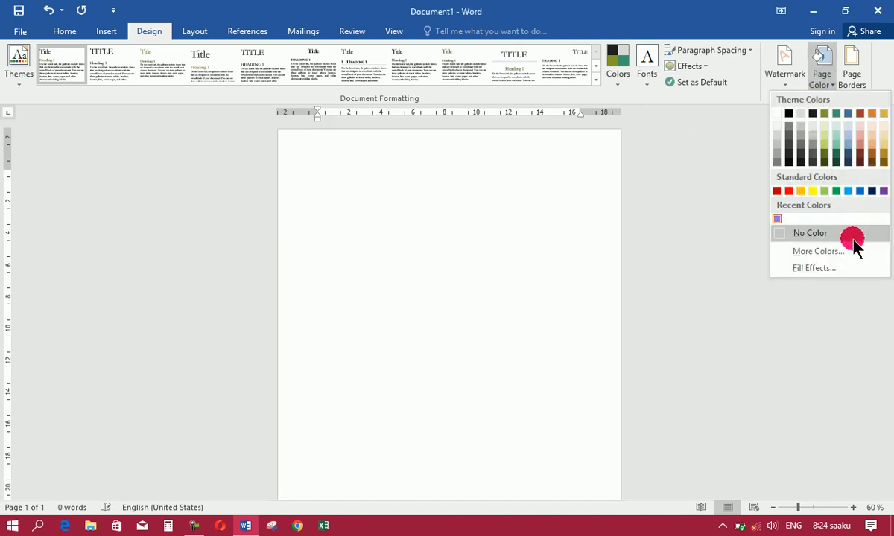
{"action": "left_click", "coordinate": [817, 235]}
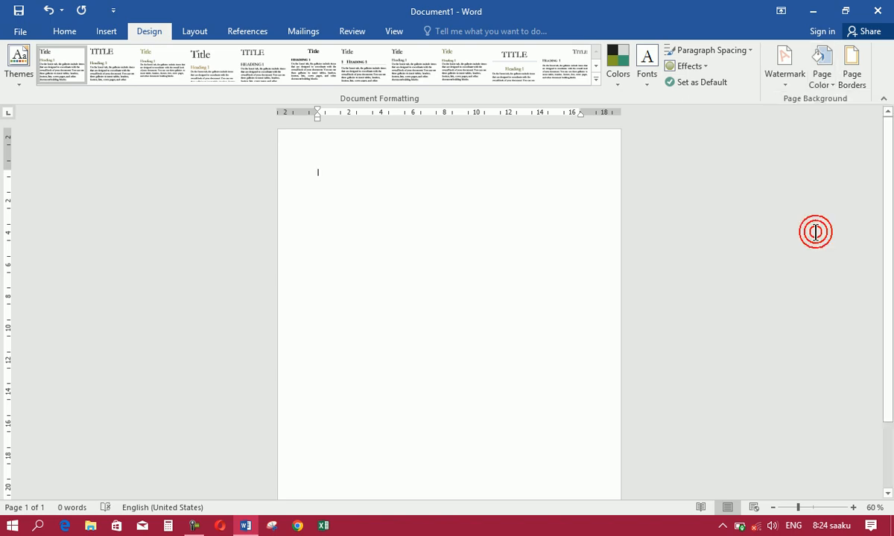
Step: Fill the page background with a two-color horizontal gradient from red to standard orange
{"action": "left_click", "coordinate": [822, 80]}
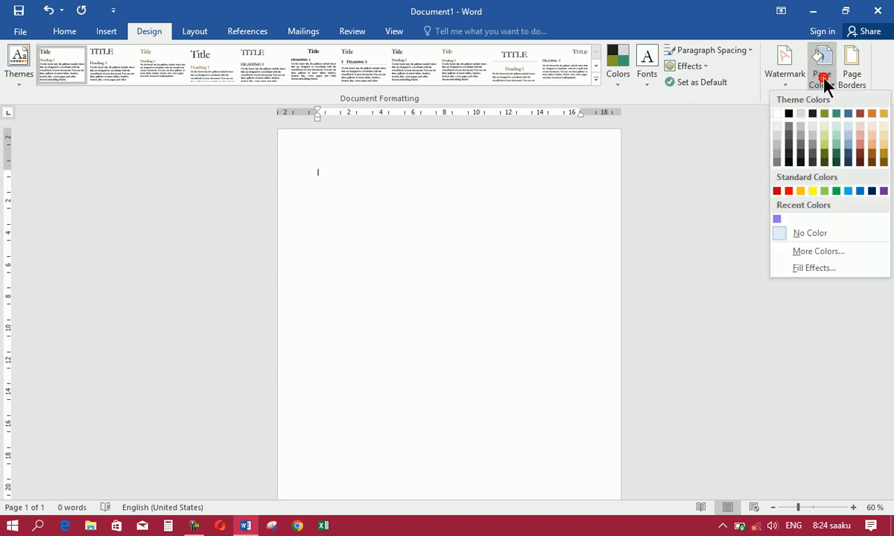
{"action": "left_click", "coordinate": [808, 268]}
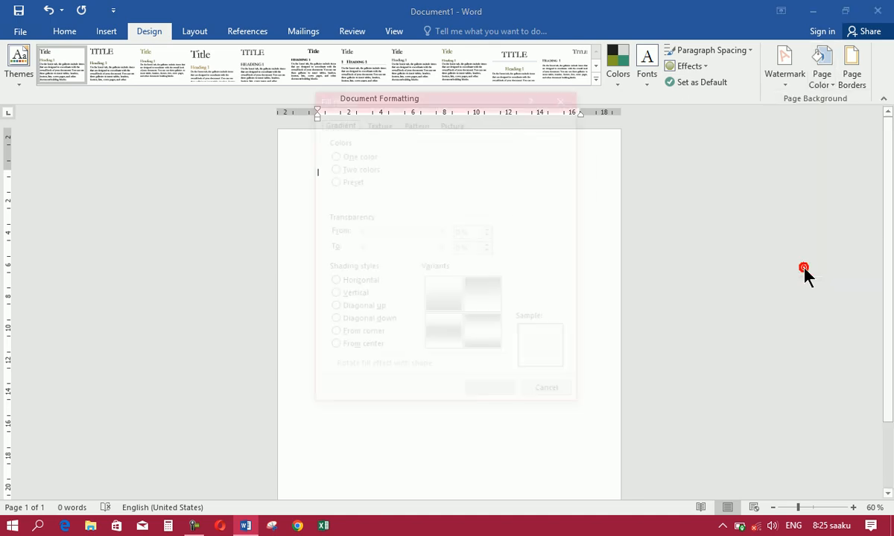
{"action": "mouse_move", "coordinate": [460, 95]}
{"action": "left_mouse_down"}
{"action": "mouse_move", "coordinate": [503, 79]}
{"action": "mouse_move", "coordinate": [745, 82]}
{"action": "left_mouse_up"}
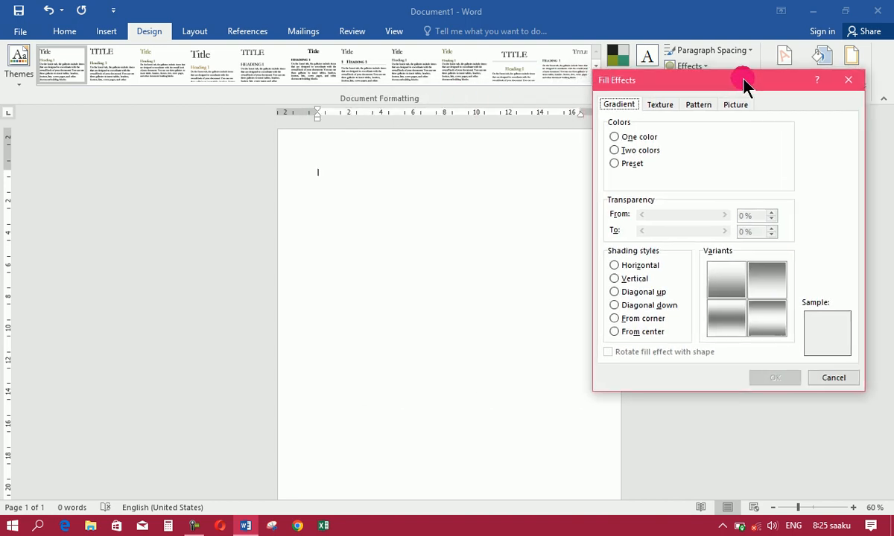
{"action": "left_click", "coordinate": [622, 105]}
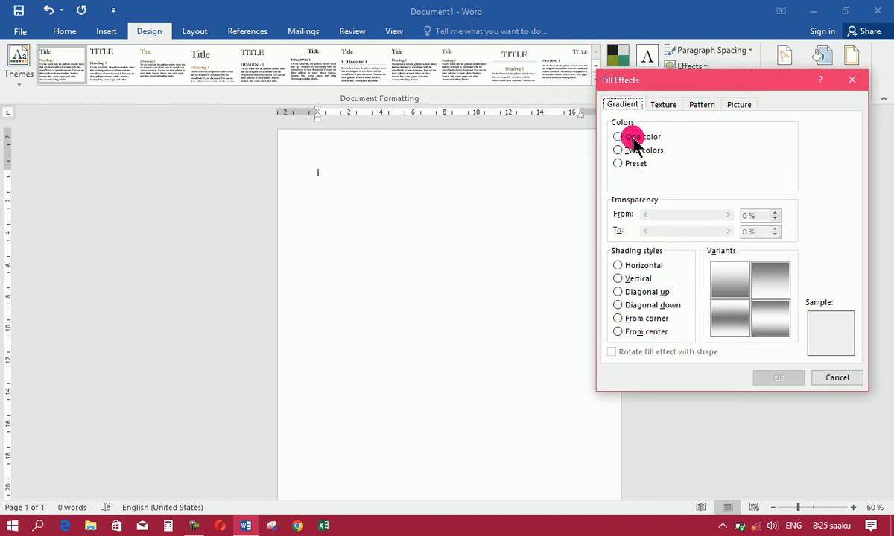
{"action": "left_click", "coordinate": [633, 138]}
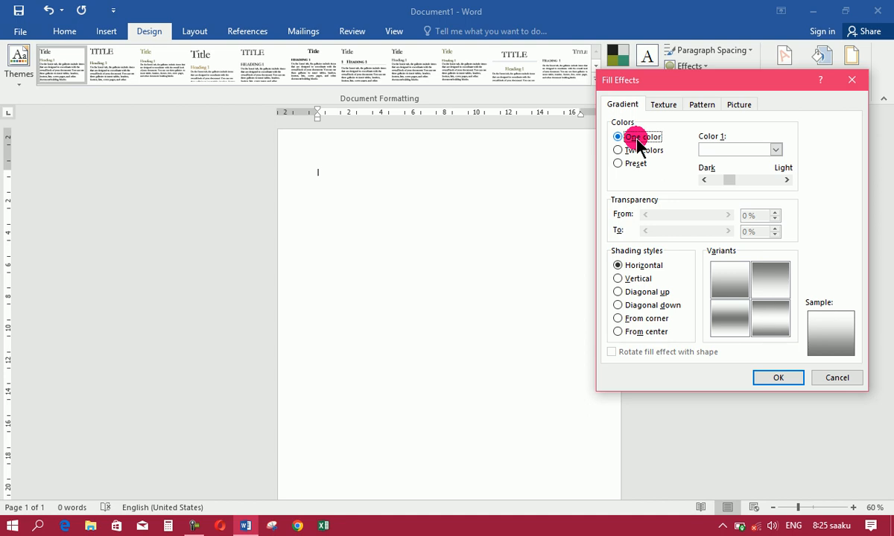
{"action": "left_click", "coordinate": [730, 150]}
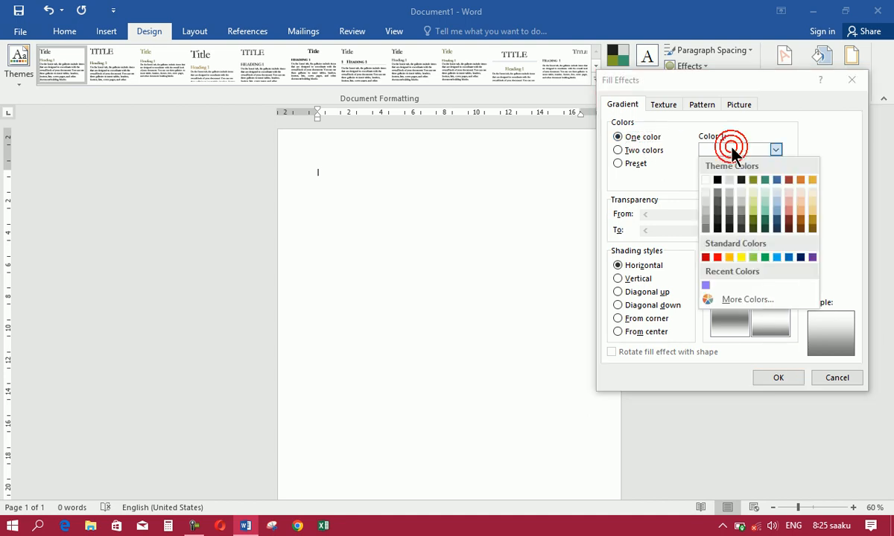
{"action": "left_click", "coordinate": [717, 258]}
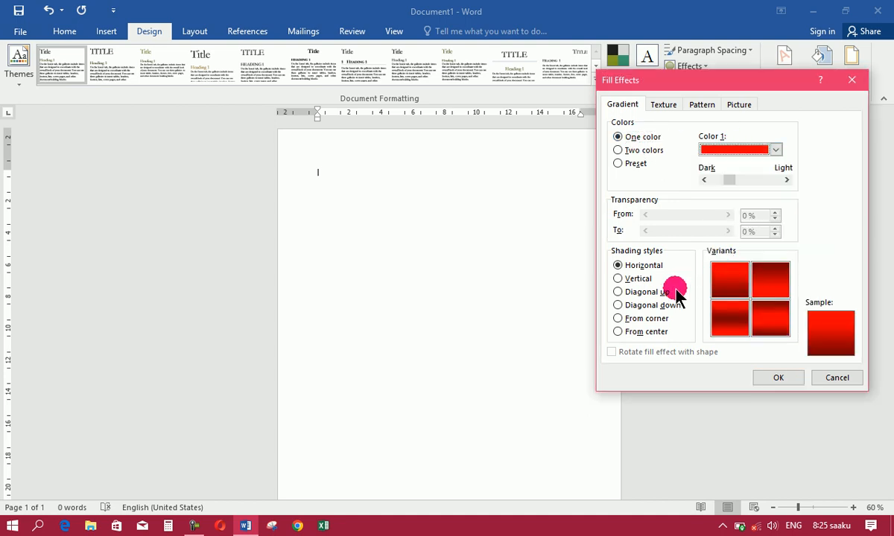
{"action": "left_click", "coordinate": [653, 152]}
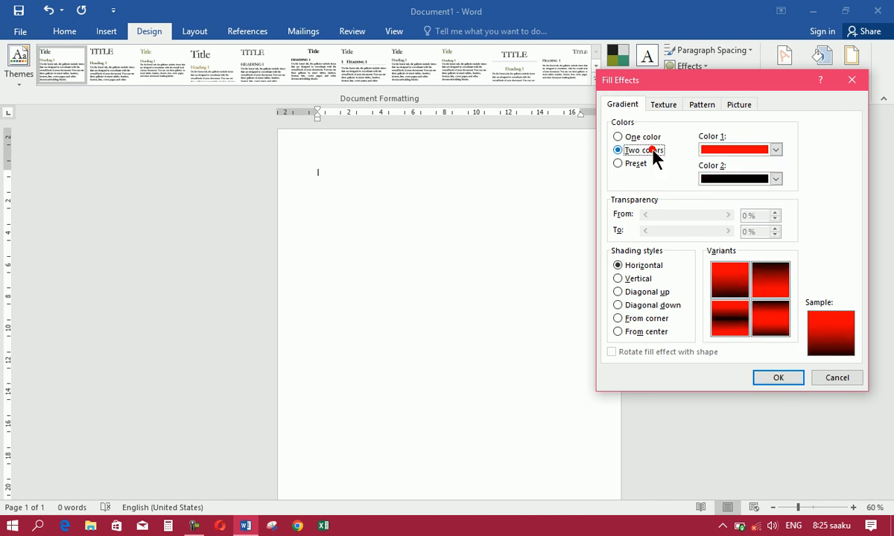
{"action": "left_click", "coordinate": [730, 179]}
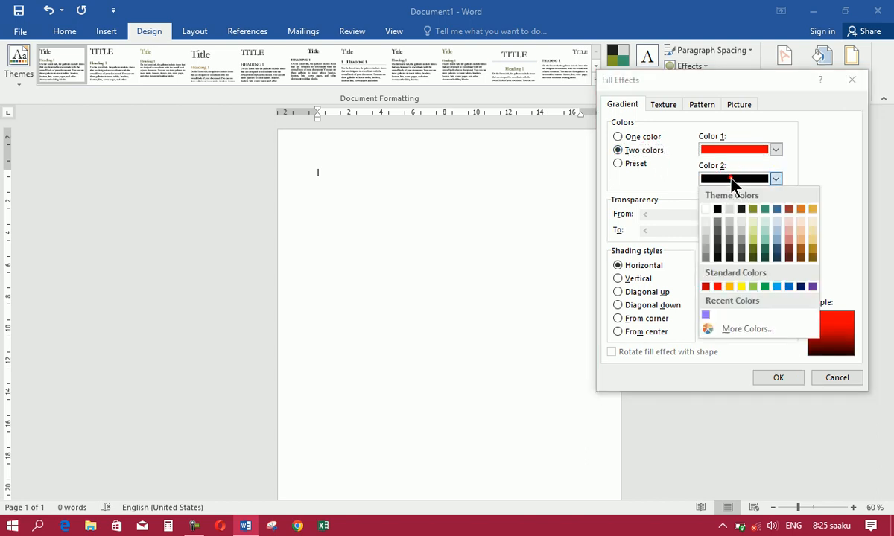
{"action": "left_click", "coordinate": [729, 286]}
{"action": "left_click", "coordinate": [771, 378]}
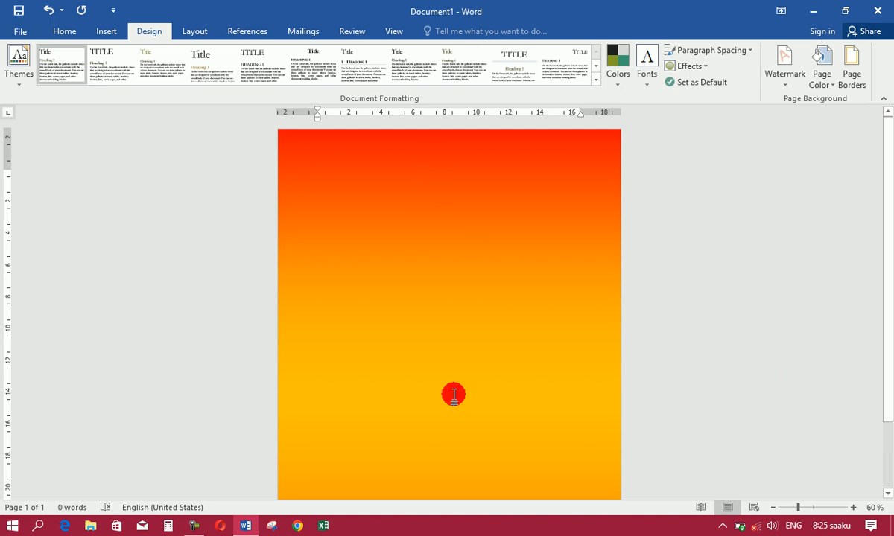
Step: Change the page background to the Early Sunset preset gradient with horizontal shading
{"action": "left_click", "coordinate": [823, 88]}
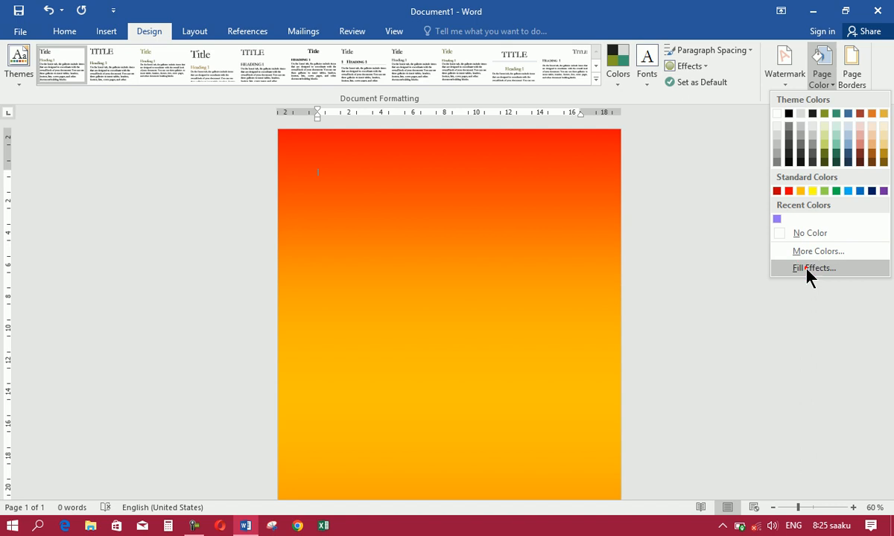
{"action": "left_click", "coordinate": [807, 268]}
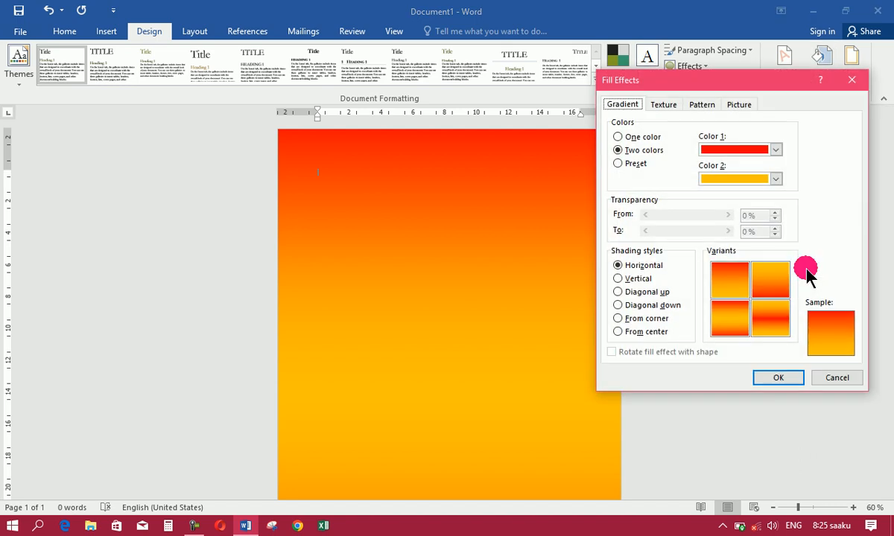
{"action": "left_click", "coordinate": [631, 139]}
{"action": "left_click", "coordinate": [634, 153]}
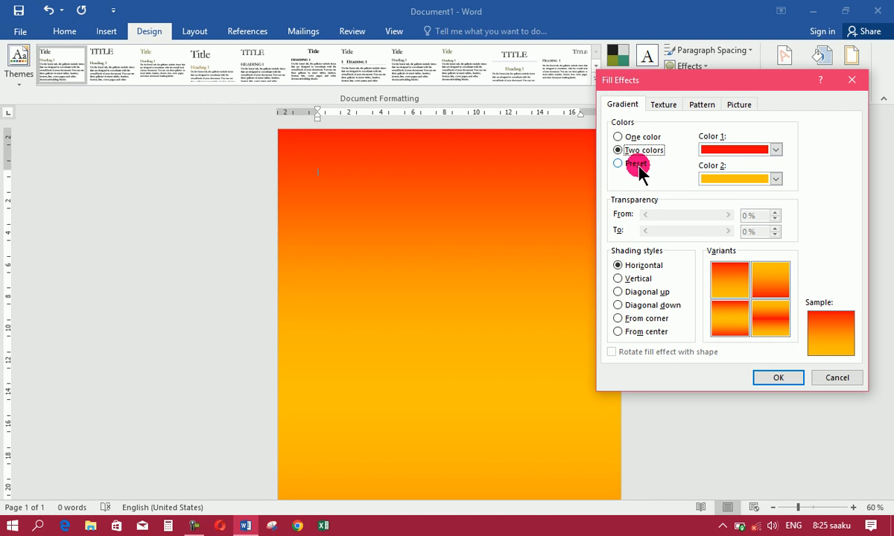
{"action": "left_click", "coordinate": [638, 166]}
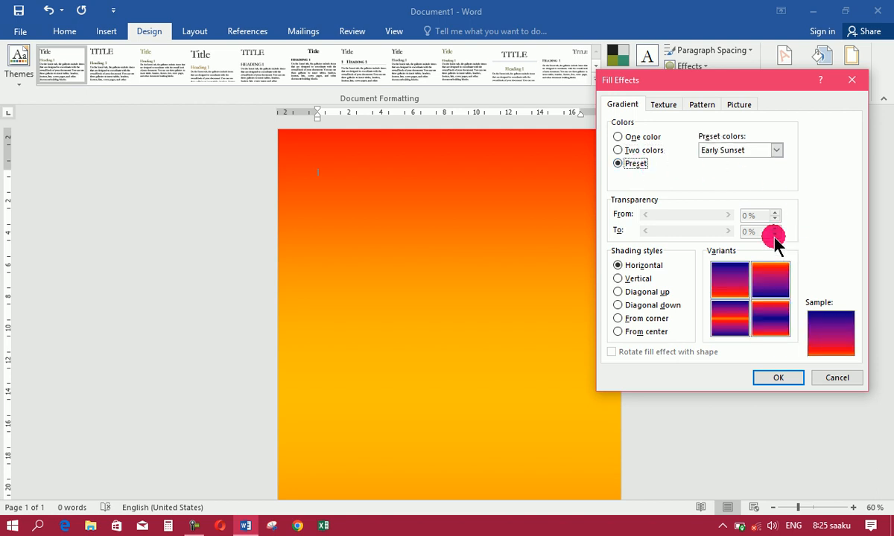
{"action": "left_click", "coordinate": [633, 266]}
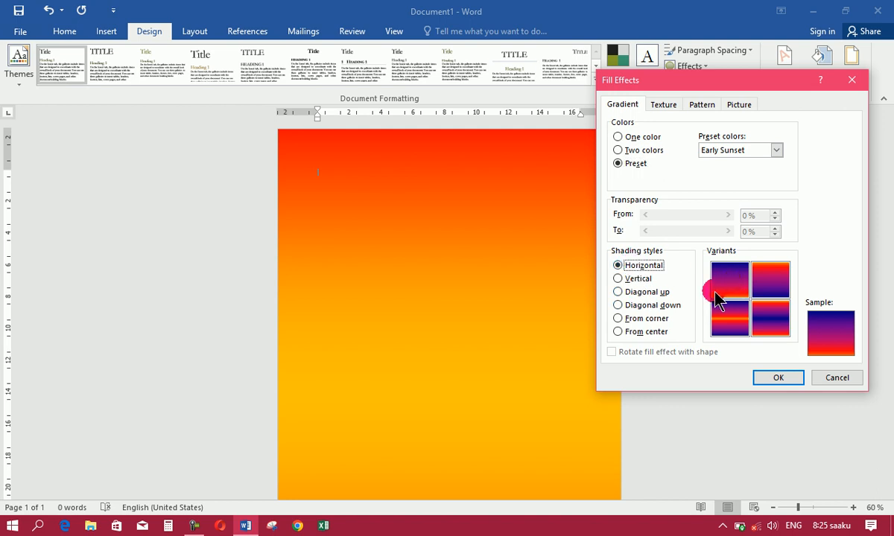
{"action": "left_click", "coordinate": [778, 378]}
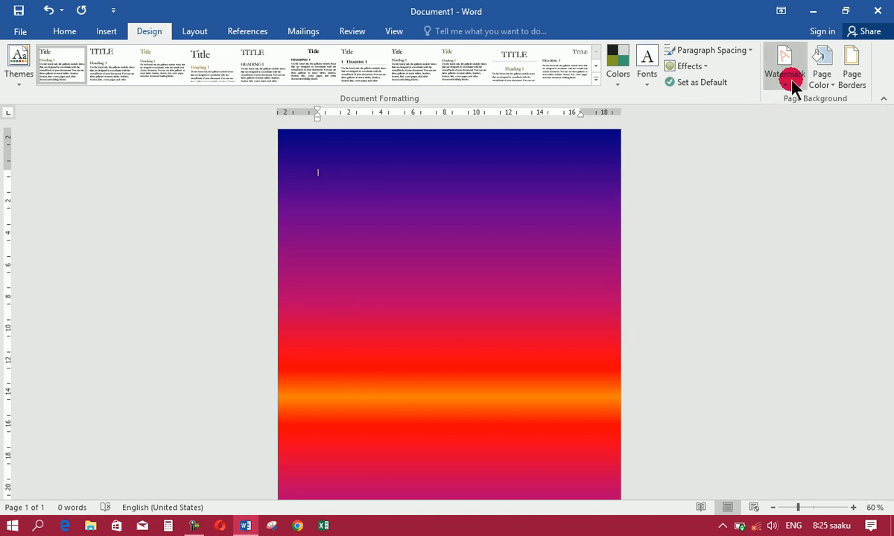
Step: Change the page background's Early Sunset gradient to vertical shading
{"action": "left_click", "coordinate": [820, 79]}
{"action": "left_click", "coordinate": [802, 269]}
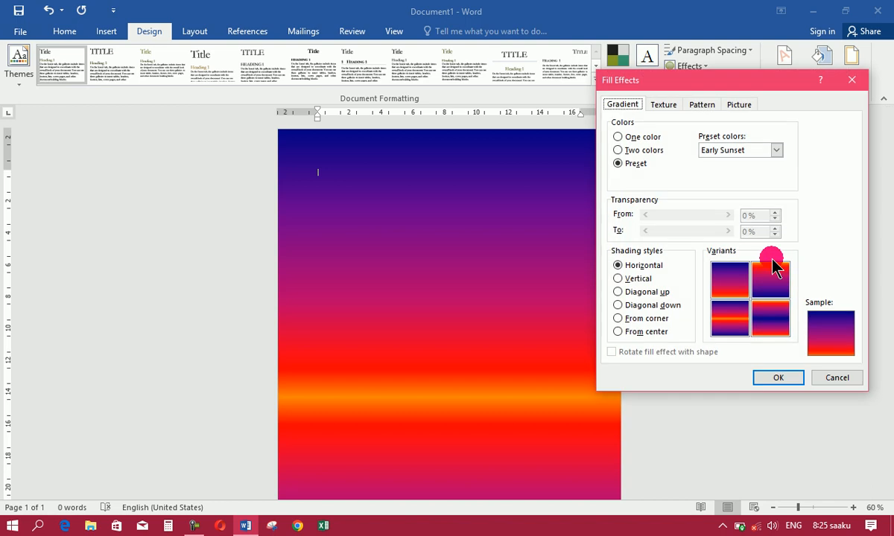
{"action": "left_click", "coordinate": [638, 280]}
{"action": "left_click", "coordinate": [776, 378]}
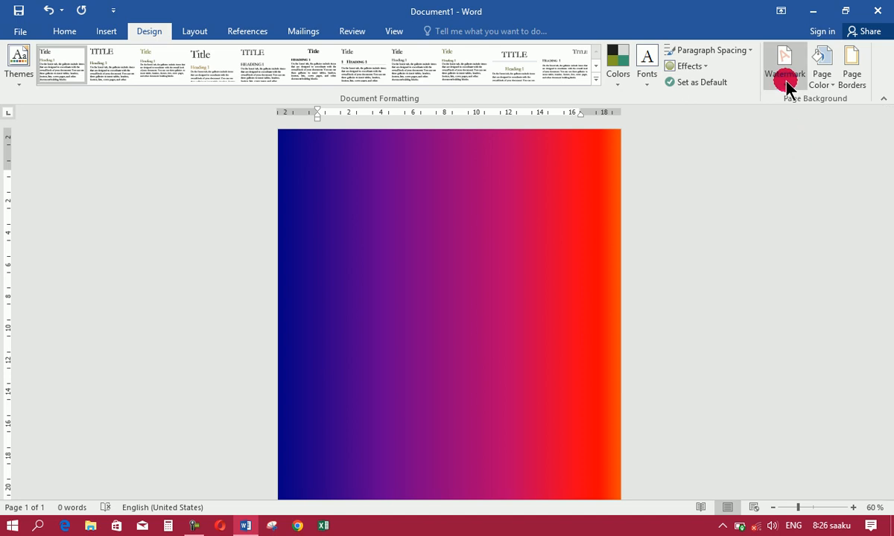
Step: Preview the Diagonal up, Diagonal down, From corner and From center shading styles for the Early Sunset page gradient
{"action": "left_click", "coordinate": [826, 85]}
{"action": "left_click", "coordinate": [812, 269]}
{"action": "left_click", "coordinate": [645, 292]}
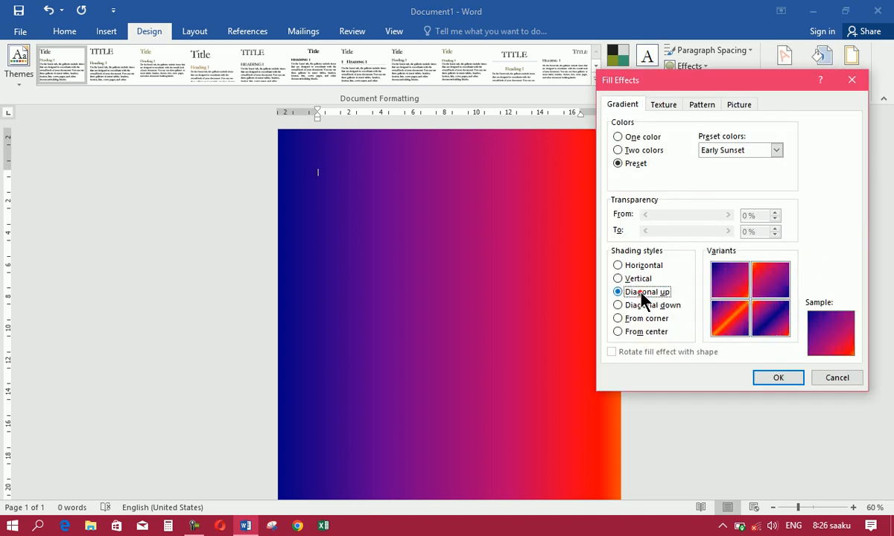
{"action": "left_click", "coordinate": [641, 305]}
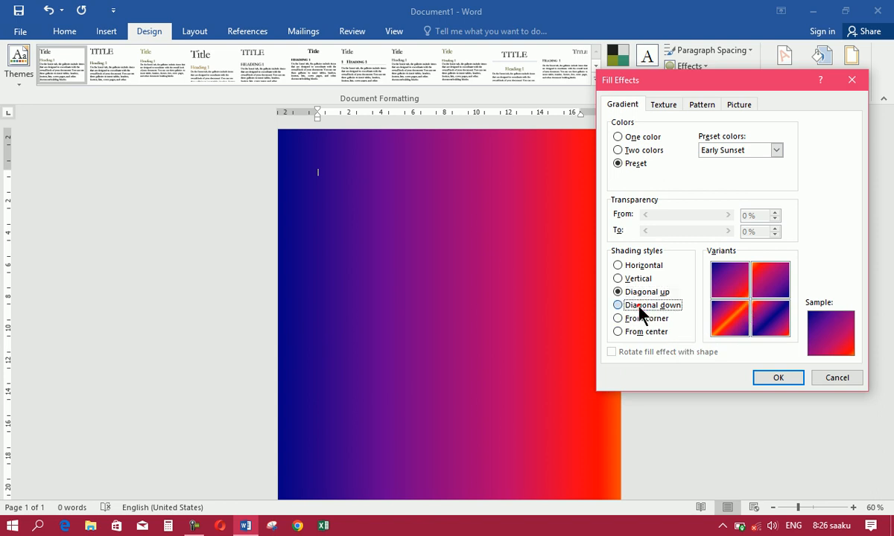
{"action": "left_click", "coordinate": [631, 319]}
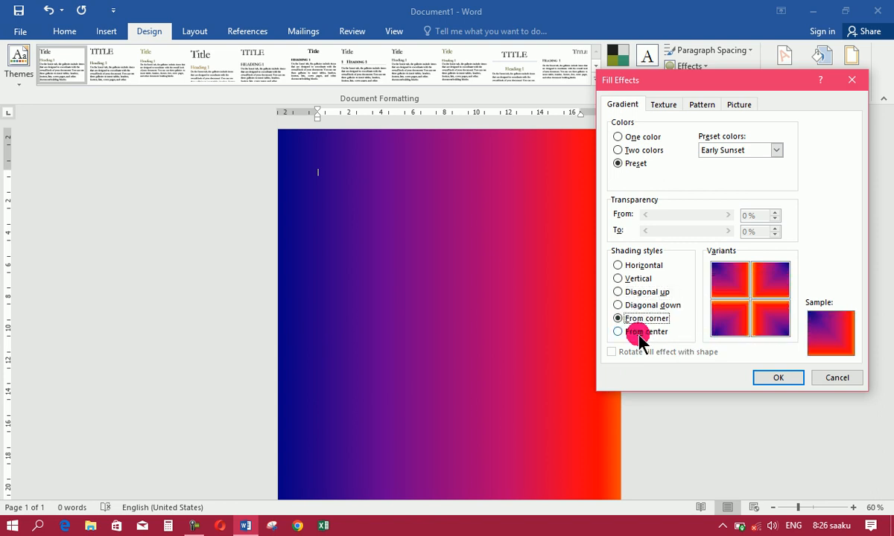
{"action": "left_click", "coordinate": [633, 331]}
Step: Set the page gradient's shading to Horizontal and preview the Late Sunset, Nightfall and Daybreak presets
{"action": "left_click", "coordinate": [633, 266]}
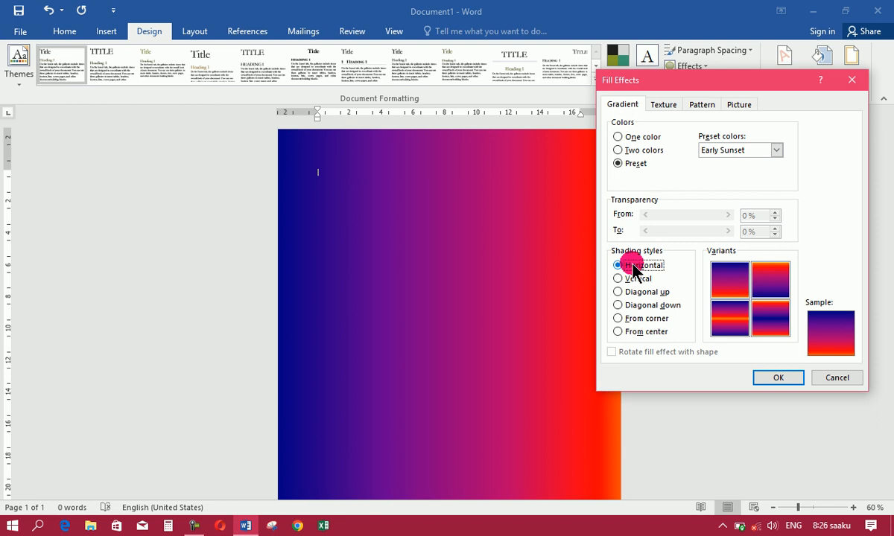
{"action": "left_click", "coordinate": [776, 149]}
{"action": "mouse_move", "coordinate": [779, 177]}
{"action": "left_mouse_down"}
{"action": "mouse_move", "coordinate": [778, 201]}
{"action": "mouse_move", "coordinate": [779, 173]}
{"action": "left_mouse_up"}
{"action": "left_click", "coordinate": [753, 171]}
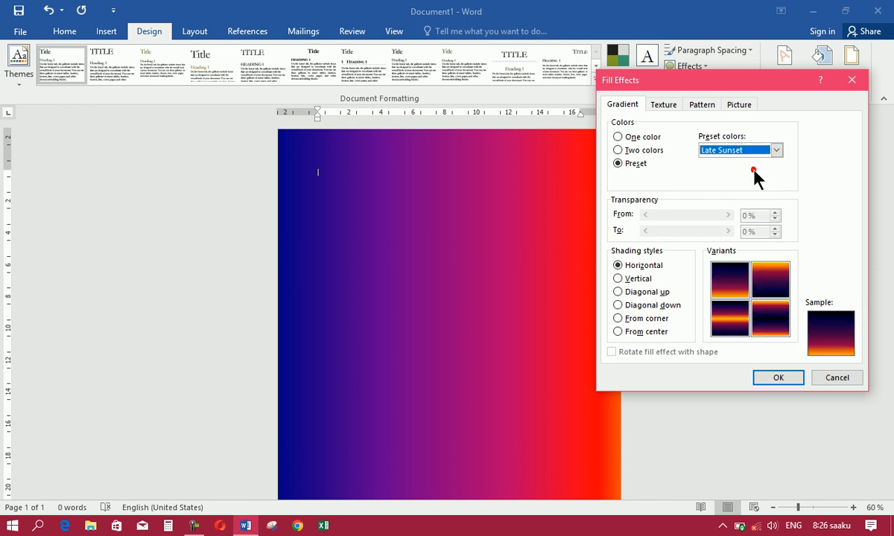
{"action": "left_click", "coordinate": [773, 151]}
{"action": "left_click", "coordinate": [728, 181]}
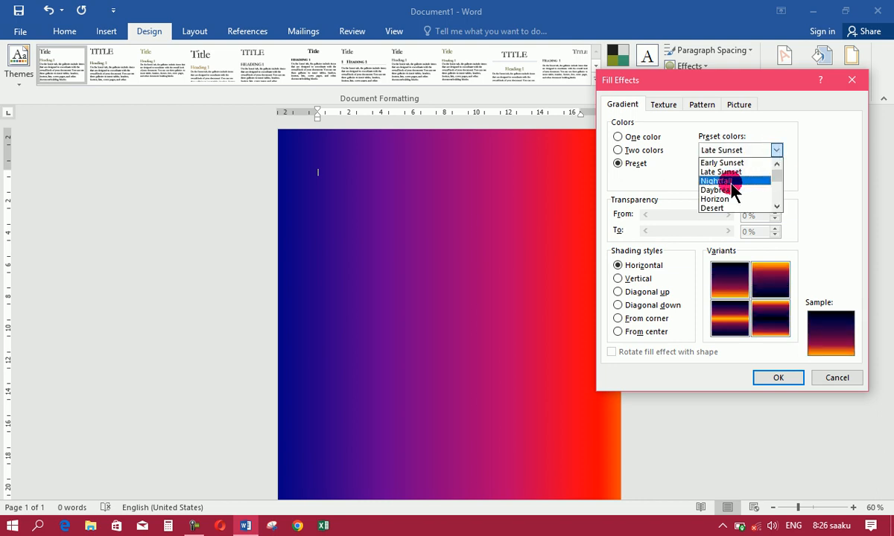
{"action": "left_click", "coordinate": [775, 149]}
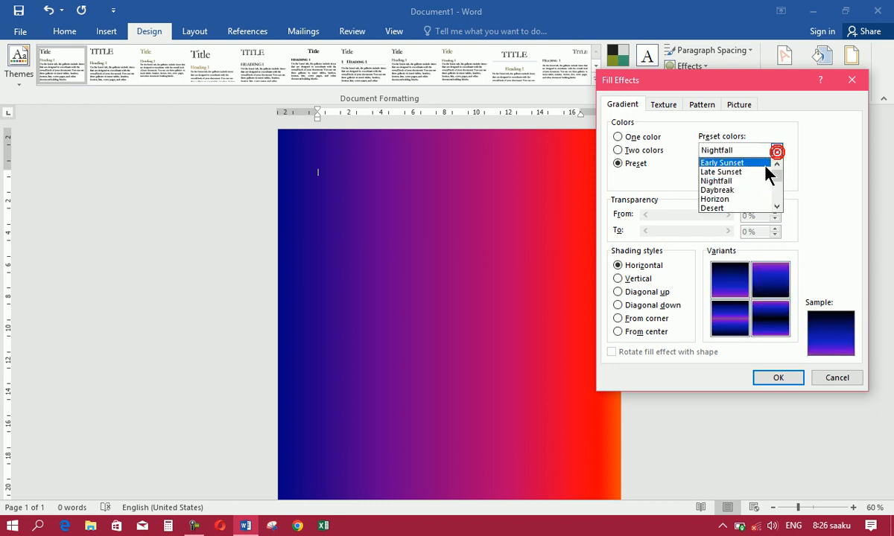
{"action": "left_click", "coordinate": [736, 190]}
Step: Apply the Horizon preset gradient to the page background with horizontal shading
{"action": "left_click", "coordinate": [775, 151]}
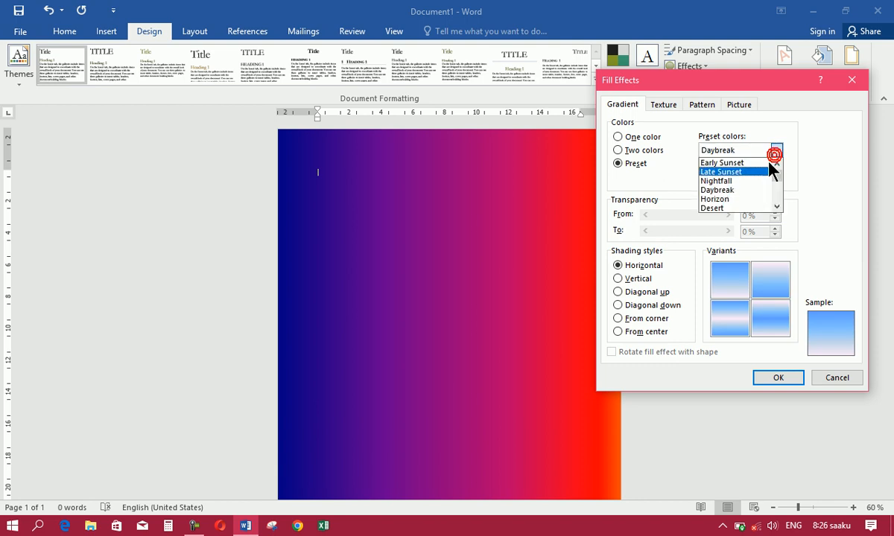
{"action": "left_click", "coordinate": [726, 200]}
{"action": "left_click", "coordinate": [741, 304]}
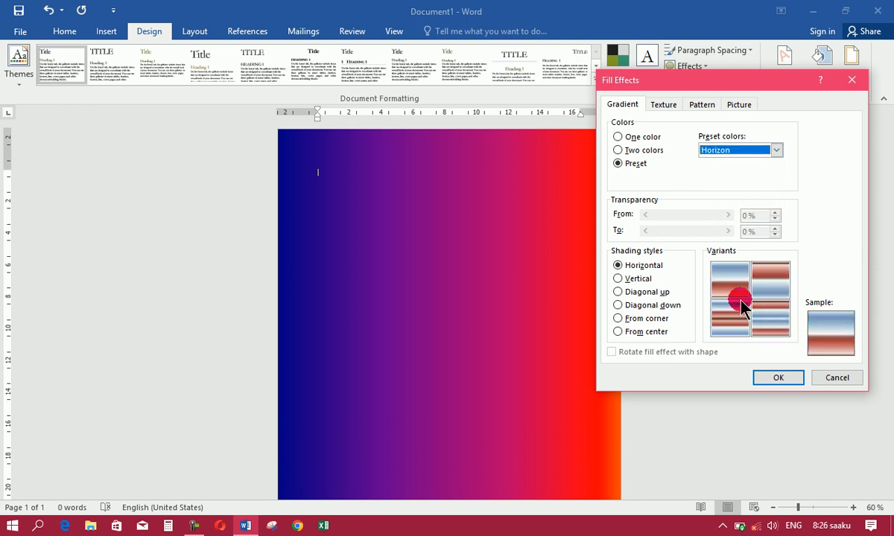
{"action": "left_click", "coordinate": [634, 279]}
{"action": "left_click", "coordinate": [634, 265]}
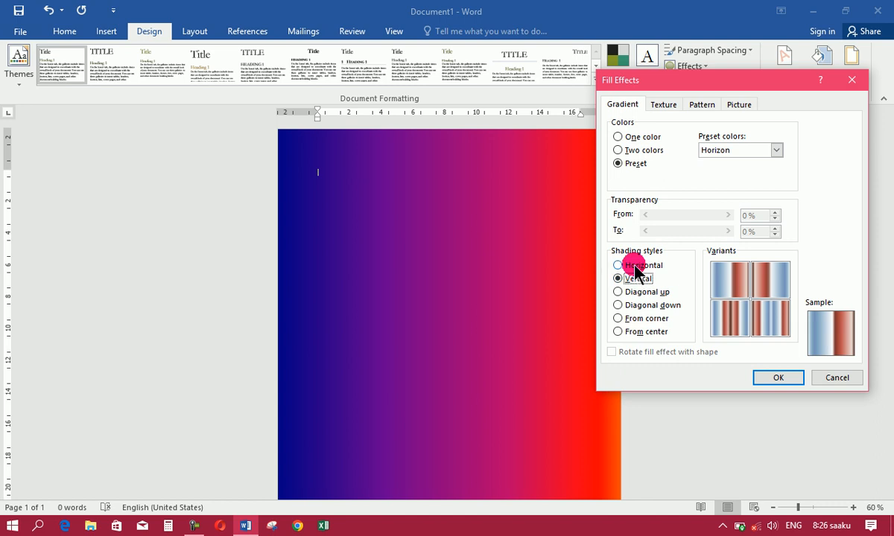
{"action": "left_click", "coordinate": [773, 379]}
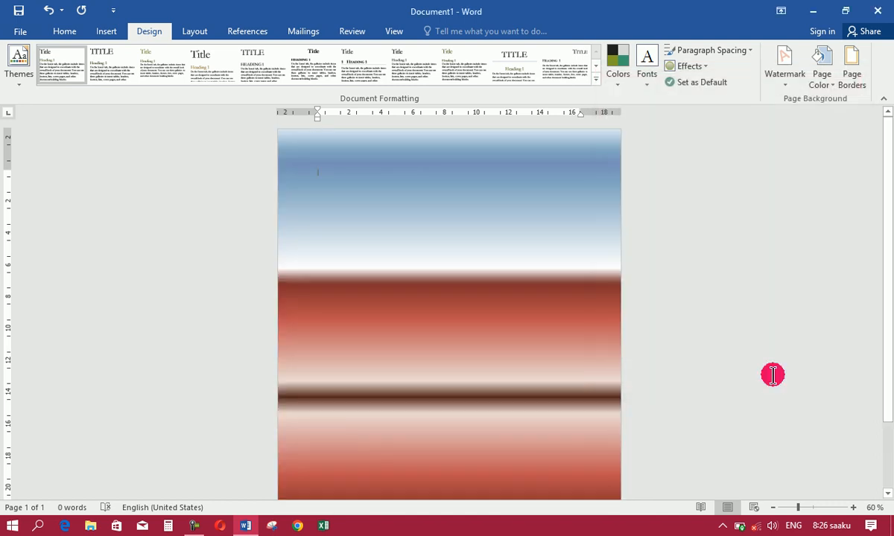
Step: Try the Early Sunset preset again in the page background's gradient fill effects
{"action": "left_click", "coordinate": [821, 78]}
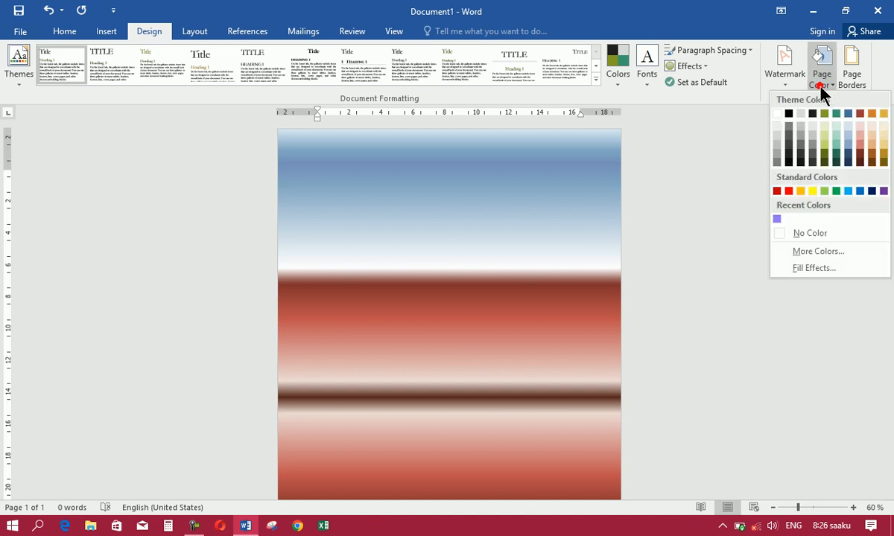
{"action": "left_click", "coordinate": [814, 268]}
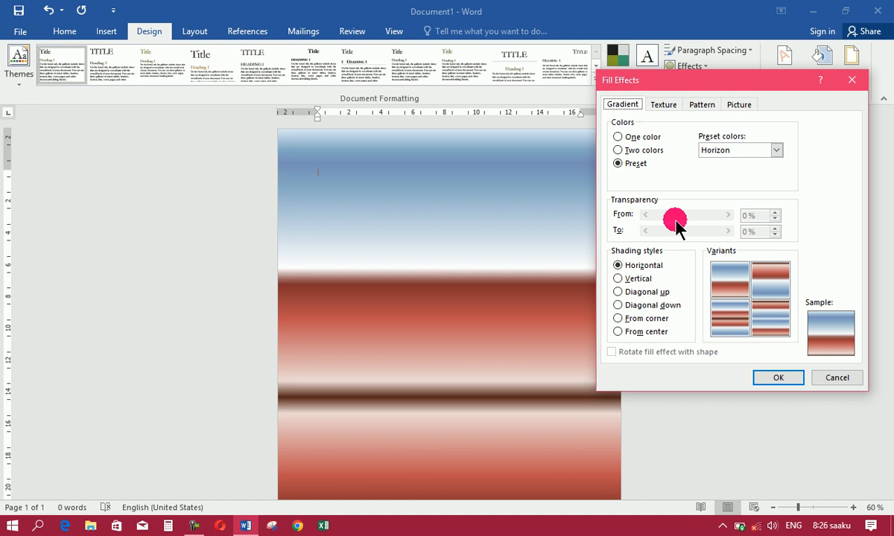
{"action": "left_click", "coordinate": [776, 150]}
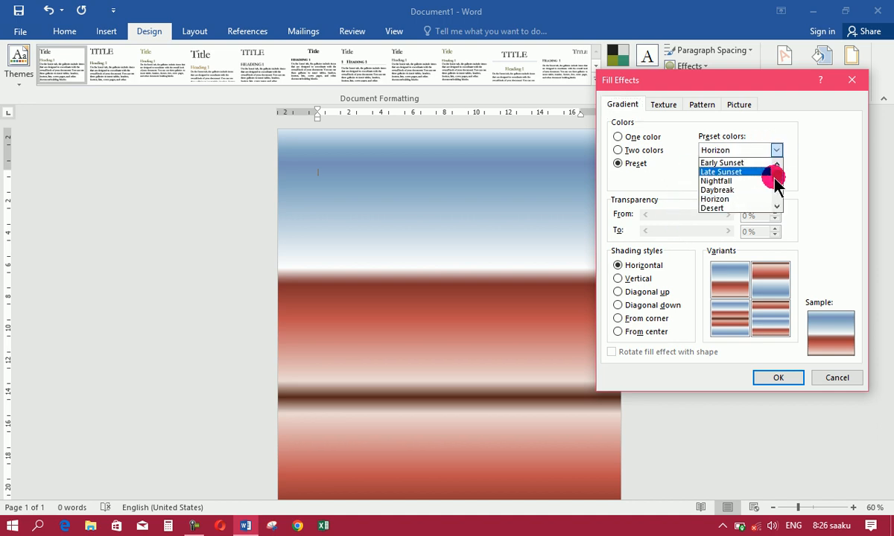
{"action": "mouse_move", "coordinate": [777, 176]}
{"action": "left_mouse_down"}
{"action": "mouse_move", "coordinate": [778, 194]}
{"action": "mouse_move", "coordinate": [772, 171]}
{"action": "left_mouse_up"}
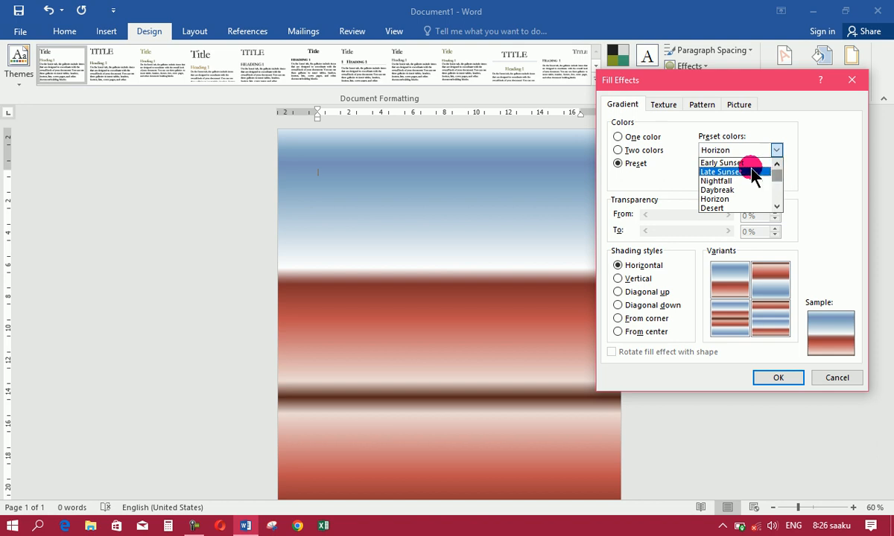
{"action": "left_click", "coordinate": [734, 162]}
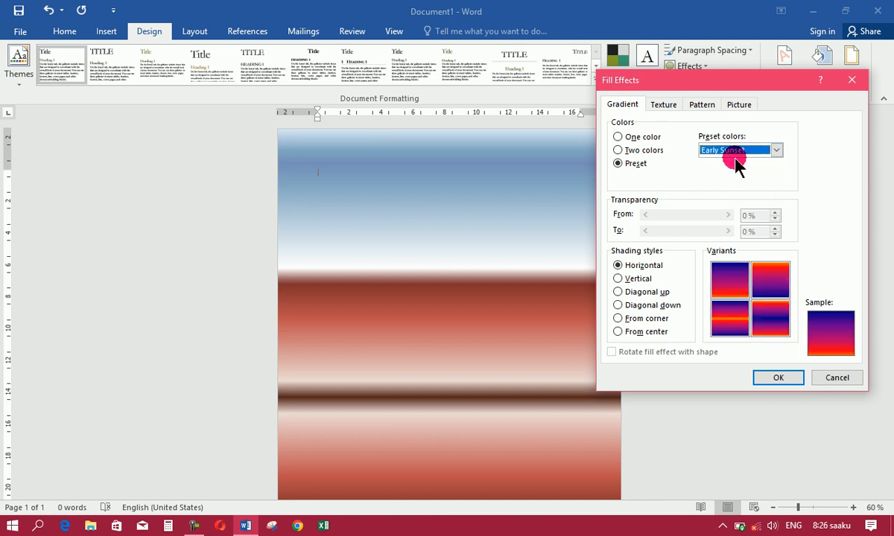
Step: Fill the page background with the Brown marble texture
{"action": "left_click", "coordinate": [663, 107]}
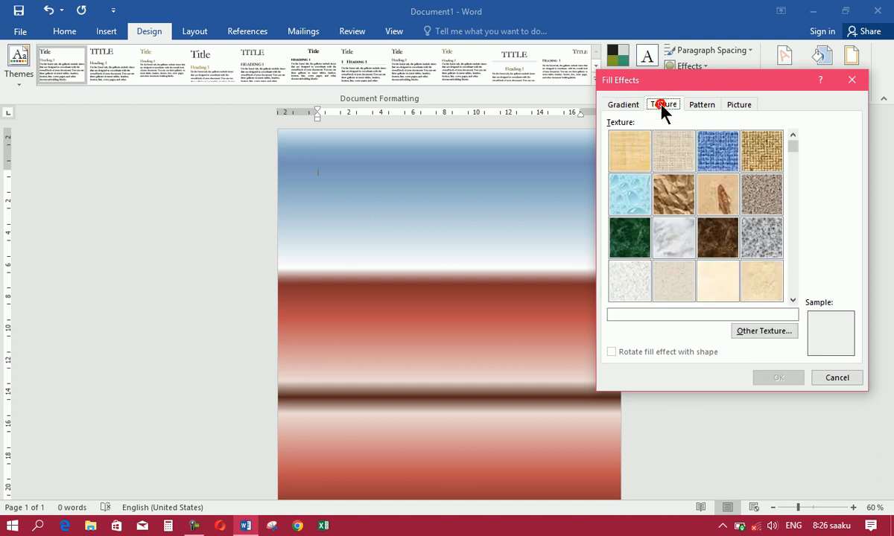
{"action": "left_click", "coordinate": [684, 152]}
{"action": "left_click", "coordinate": [625, 242]}
{"action": "left_click", "coordinate": [715, 240]}
{"action": "left_click", "coordinate": [674, 240]}
{"action": "left_click", "coordinate": [715, 207]}
{"action": "left_click", "coordinate": [715, 236]}
{"action": "left_click", "coordinate": [764, 378]}
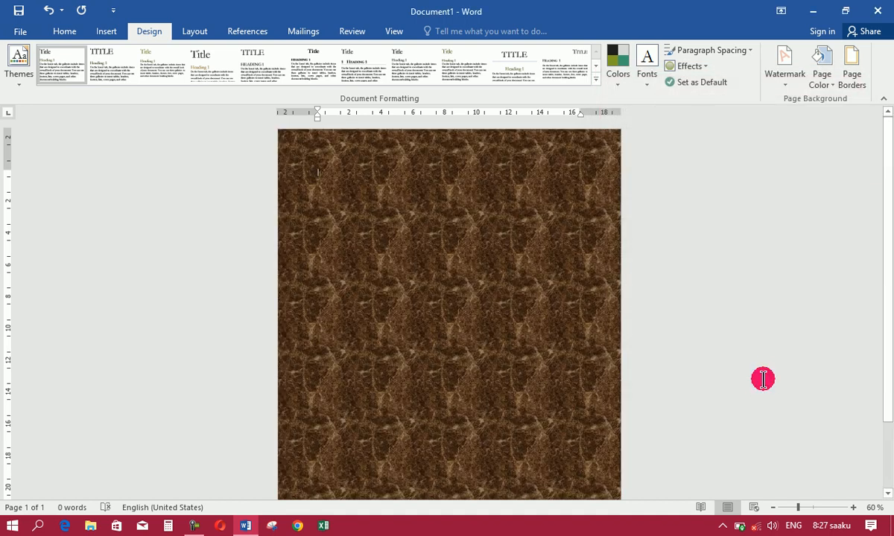
Step: Insert sample paragraphs at the start of the page with the =rand() function
{"action": "type", "text": "="}
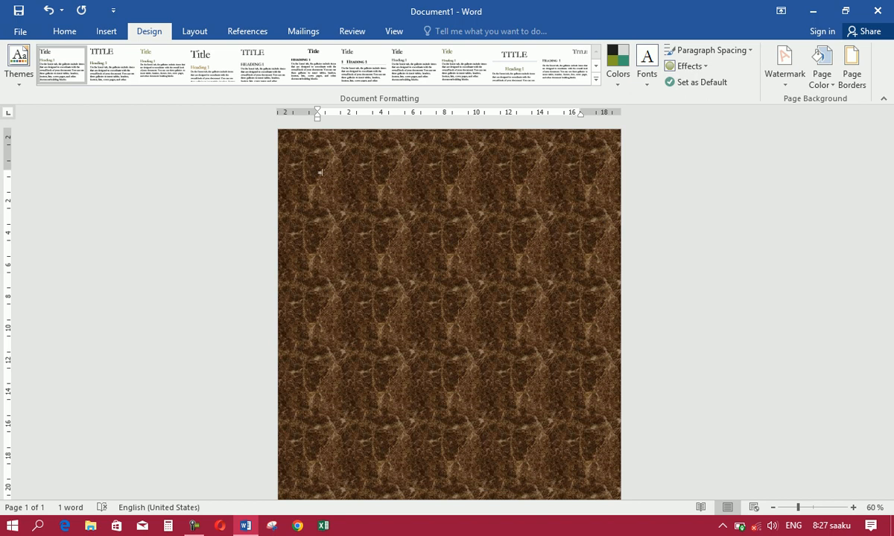
{"action": "type", "text": "rand()"}
{"action": "key", "text": "Return"}
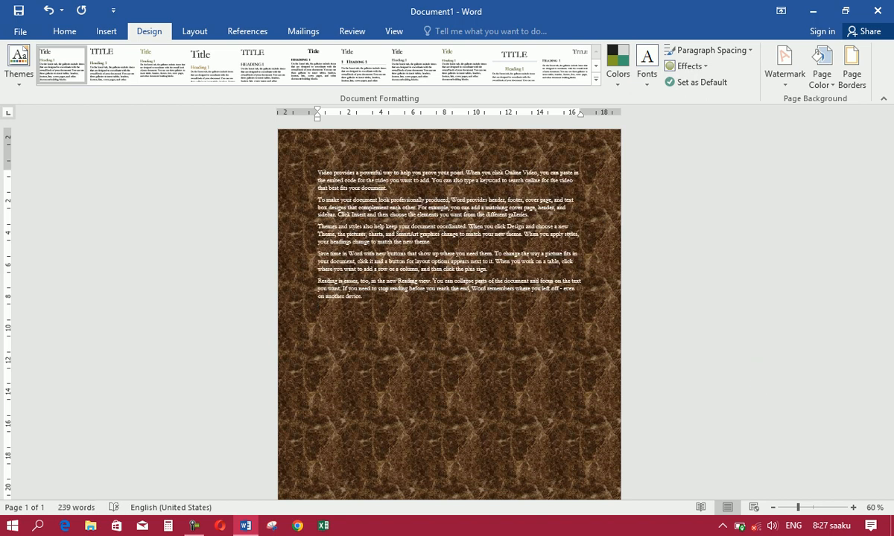
Step: Look through the page fill textures, switch to a pattern fill and select the Dark vertical pattern
{"action": "left_click", "coordinate": [820, 87]}
{"action": "left_click", "coordinate": [838, 267]}
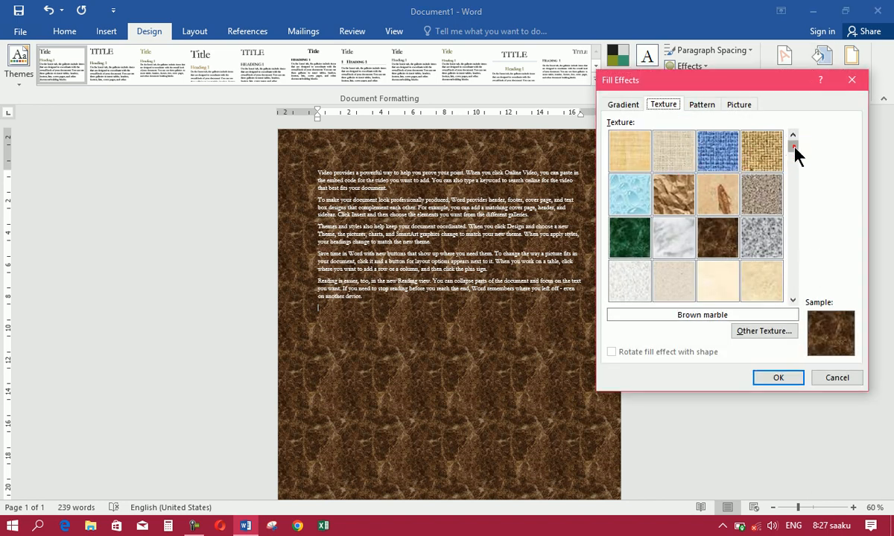
{"action": "left_click_drag", "start_coordinate": [794, 230], "coordinate": [699, 201]}
{"action": "left_click", "coordinate": [700, 105]}
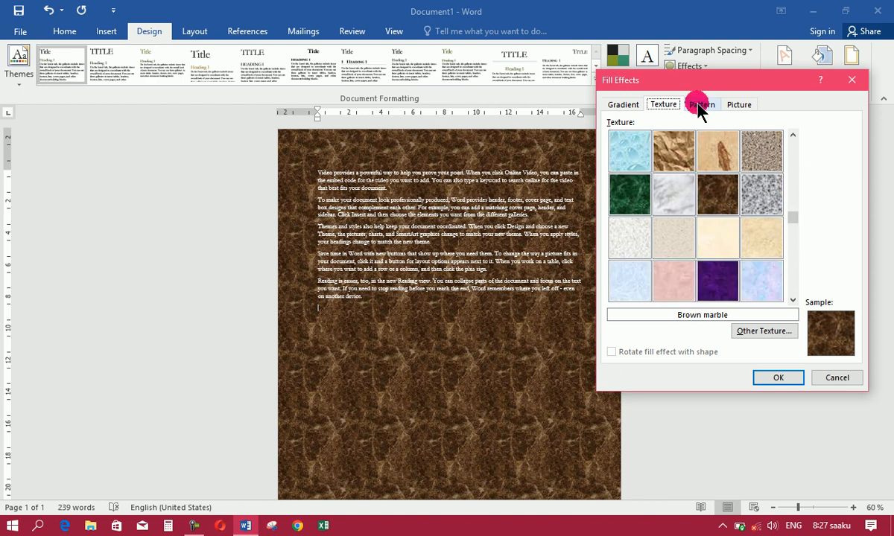
{"action": "left_click", "coordinate": [704, 175]}
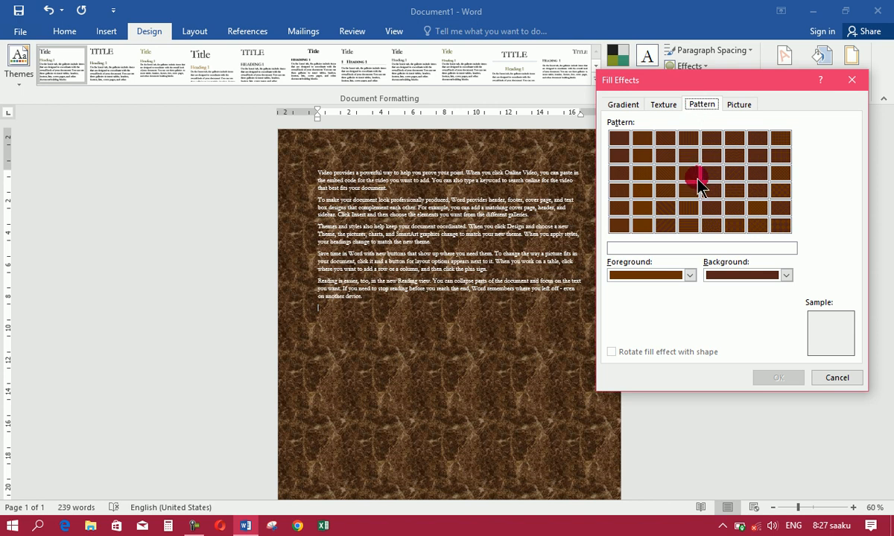
{"action": "left_click", "coordinate": [712, 208]}
{"action": "left_click", "coordinate": [688, 209]}
Step: Set the pattern's foreground to red and its background to standard orange, and apply the Solid diamond pattern to the page
{"action": "left_click", "coordinate": [668, 276]}
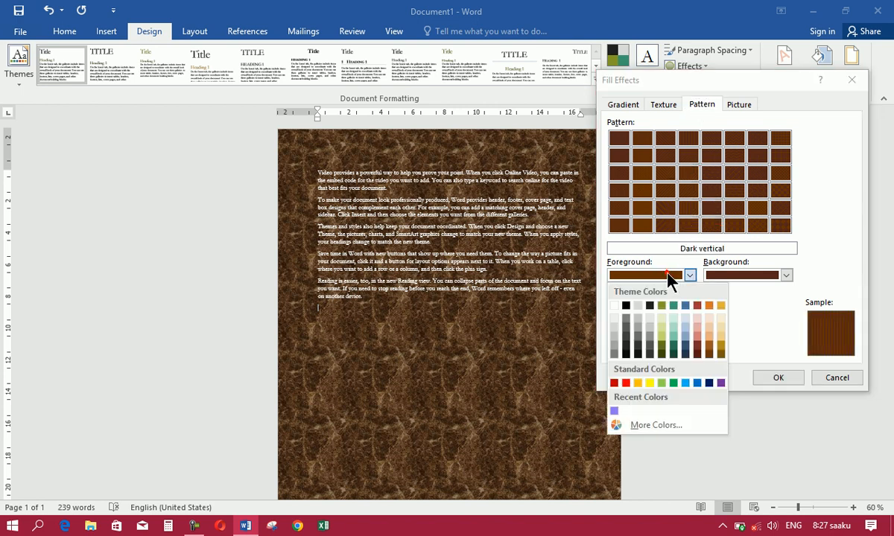
{"action": "left_click", "coordinate": [625, 383]}
{"action": "left_click", "coordinate": [737, 275]}
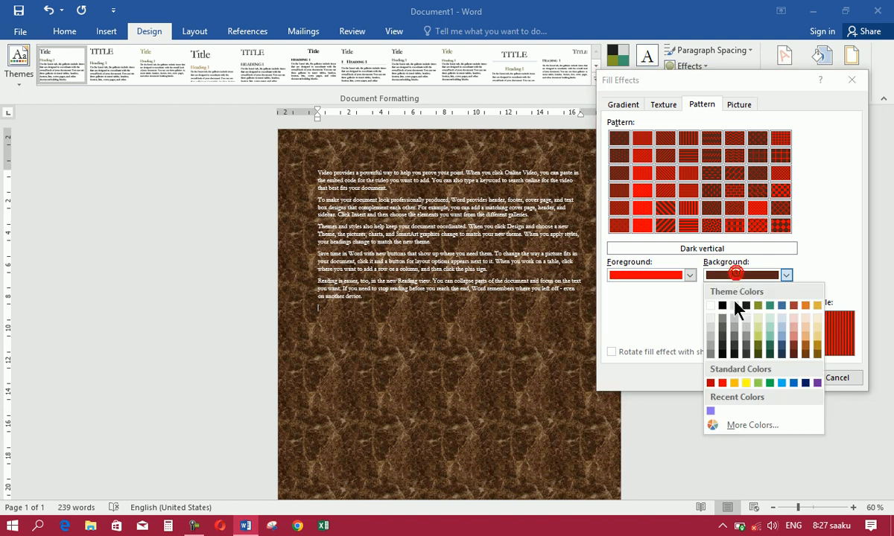
{"action": "left_click", "coordinate": [735, 379]}
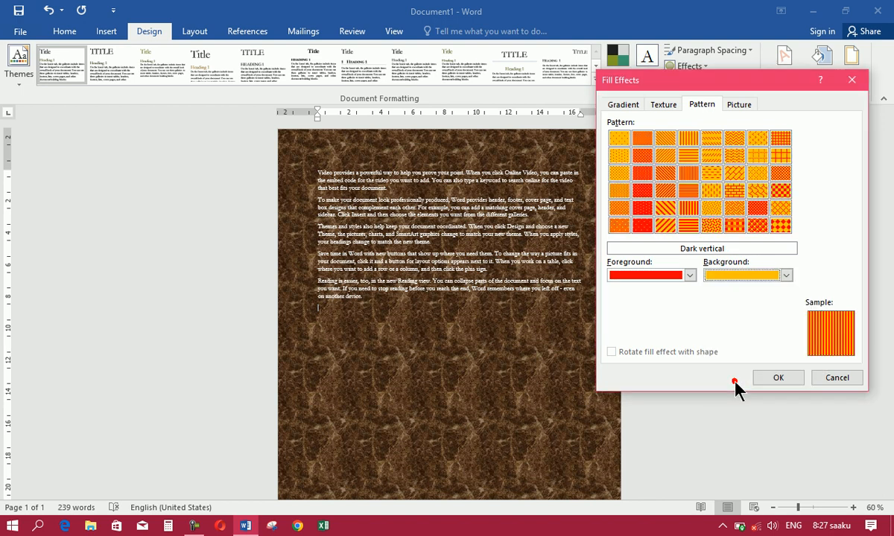
{"action": "left_click", "coordinate": [781, 229]}
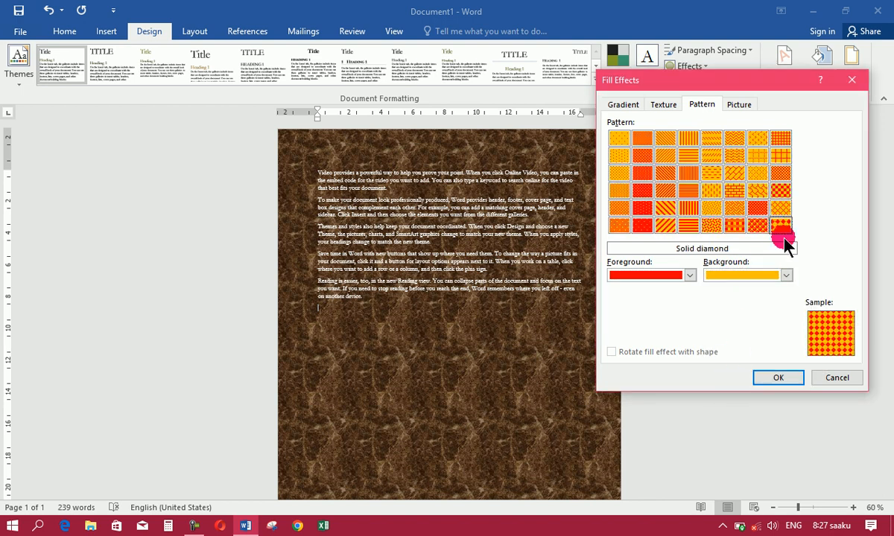
{"action": "left_click", "coordinate": [776, 377]}
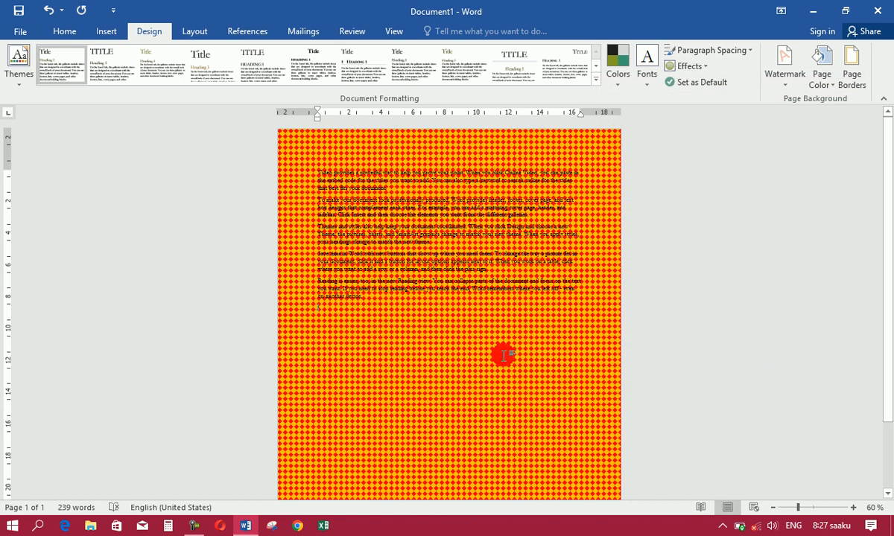
Step: Change the red and orange page fill to the wide upward diagonal stripe pattern
{"action": "left_click", "coordinate": [821, 78]}
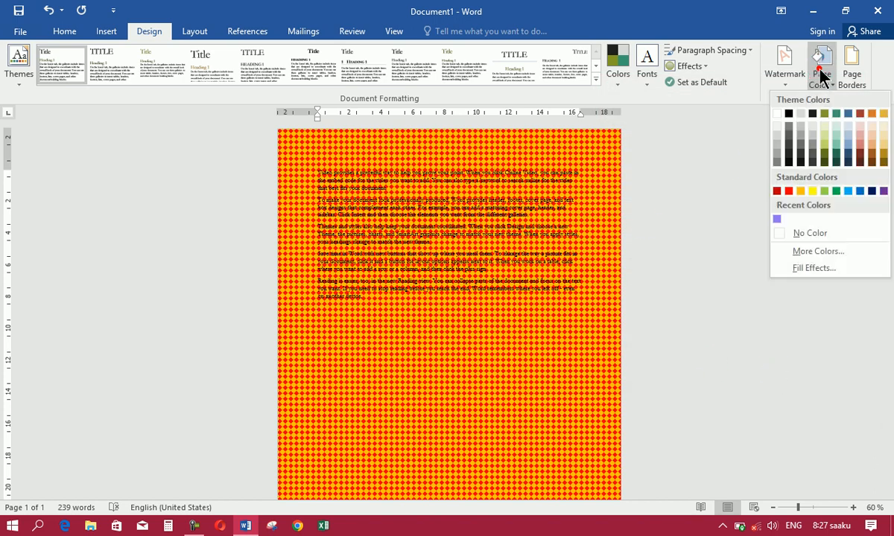
{"action": "left_click", "coordinate": [811, 266]}
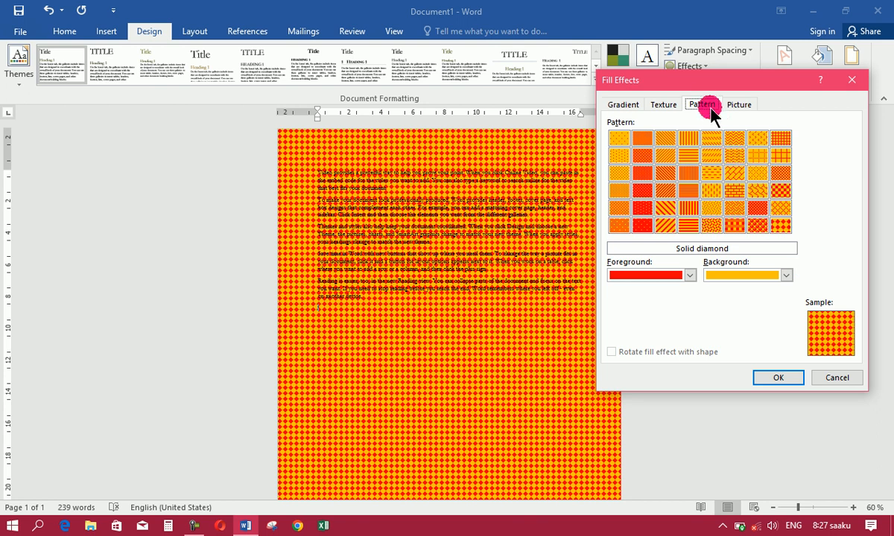
{"action": "left_click", "coordinate": [734, 189]}
{"action": "left_click", "coordinate": [689, 191]}
{"action": "left_click", "coordinate": [642, 210]}
{"action": "left_click", "coordinate": [665, 225]}
{"action": "left_click", "coordinate": [777, 378]}
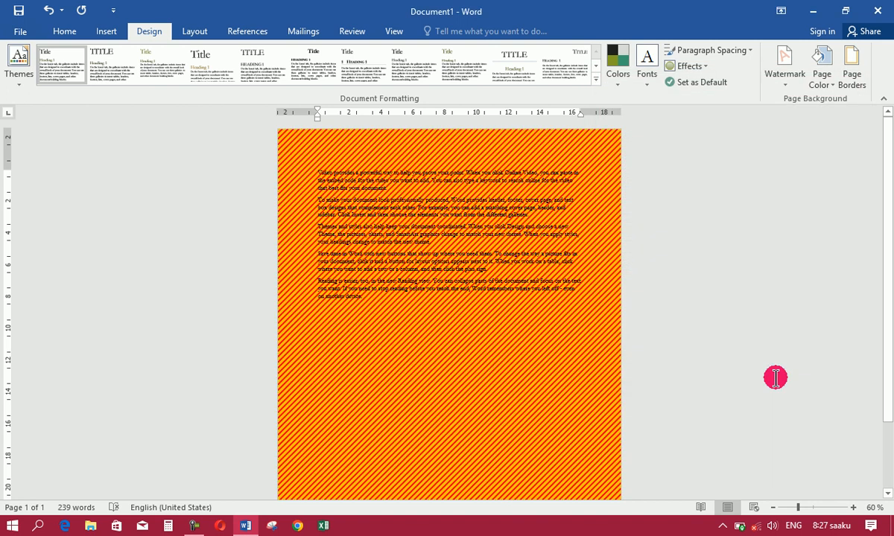
Step: Replace the page's pattern fill with a picture fill using 20250103_175331.jpg from the Desktop
{"action": "left_click", "coordinate": [822, 75]}
{"action": "left_click", "coordinate": [812, 267]}
{"action": "left_click", "coordinate": [686, 175]}
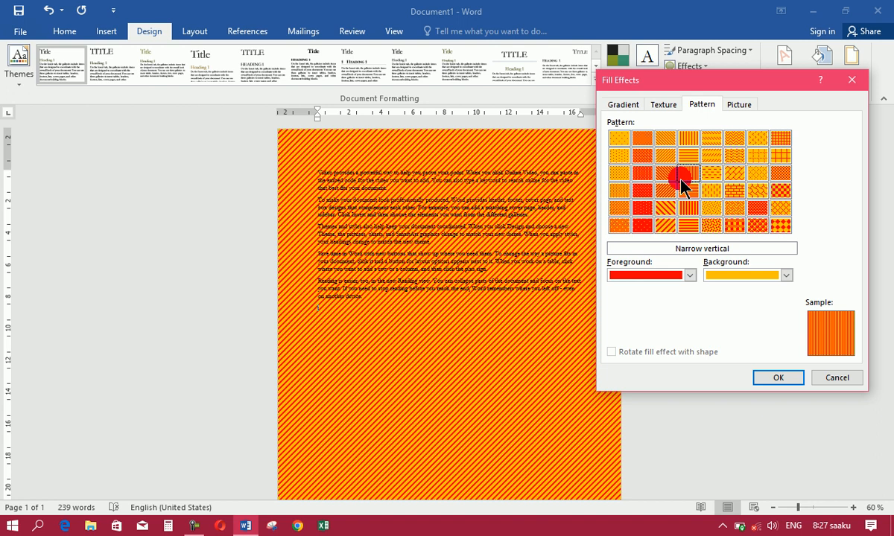
{"action": "left_click", "coordinate": [737, 106]}
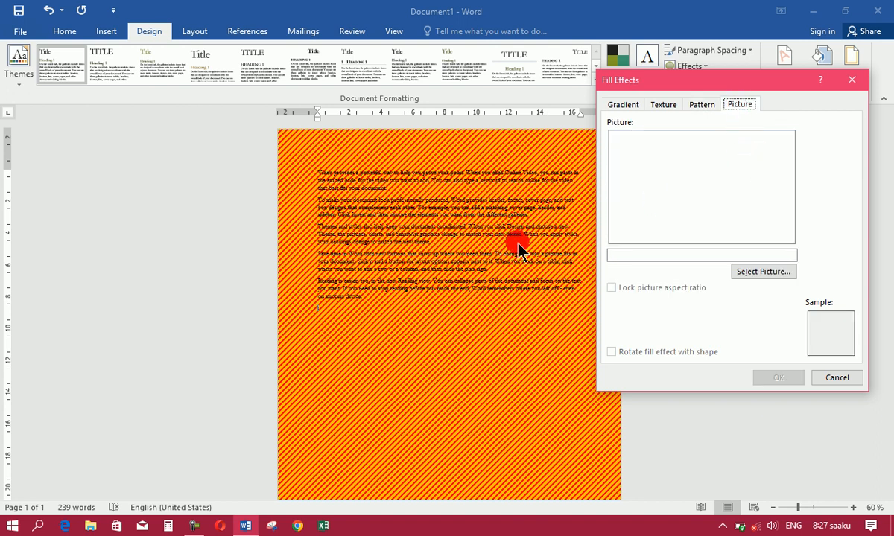
{"action": "left_click", "coordinate": [760, 275]}
{"action": "left_click", "coordinate": [554, 324]}
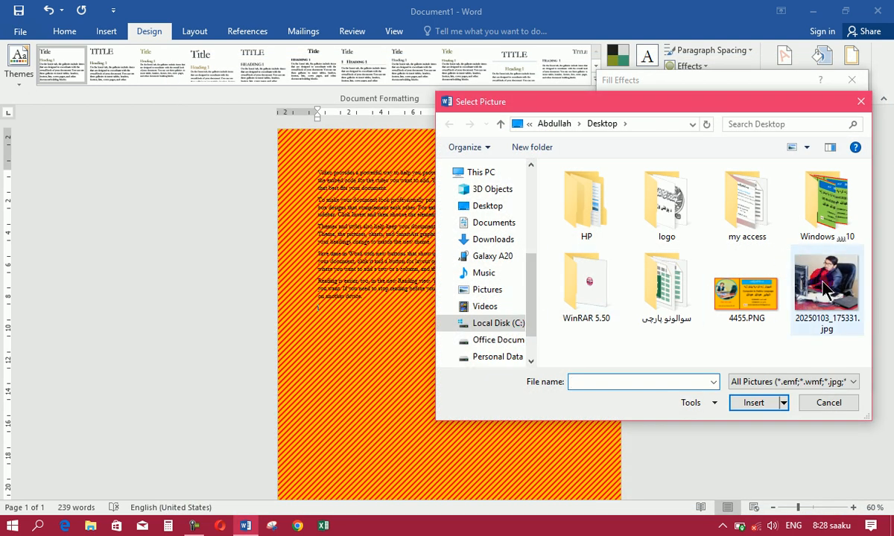
{"action": "left_click", "coordinate": [825, 289]}
{"action": "left_click", "coordinate": [755, 403]}
{"action": "left_click", "coordinate": [754, 403]}
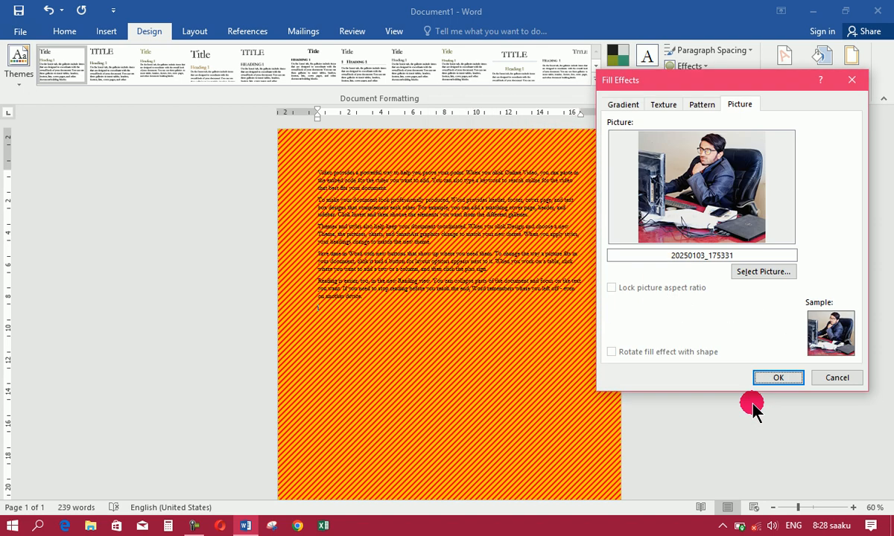
{"action": "left_click", "coordinate": [770, 380]}
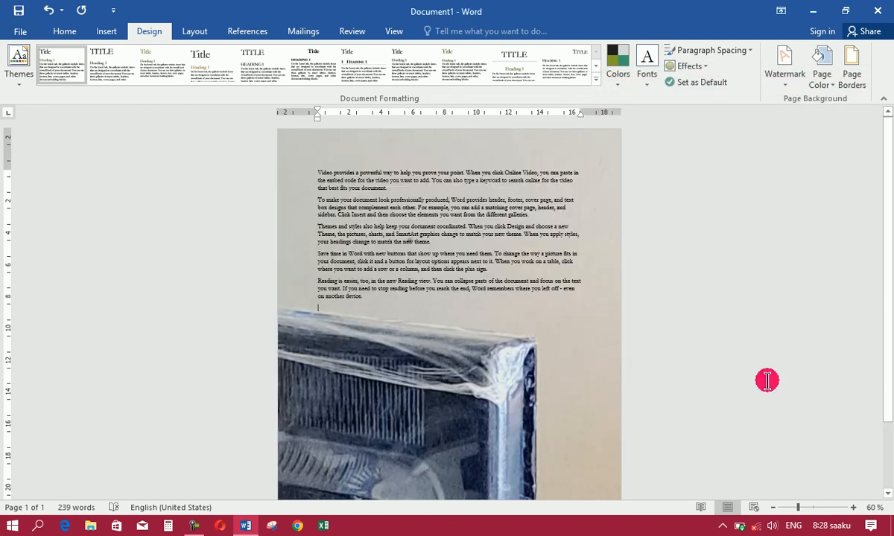
Step: Change the page's picture fill to the klj image from the Desktop's logo folder, working offline
{"action": "left_click", "coordinate": [817, 79]}
{"action": "left_click", "coordinate": [815, 267]}
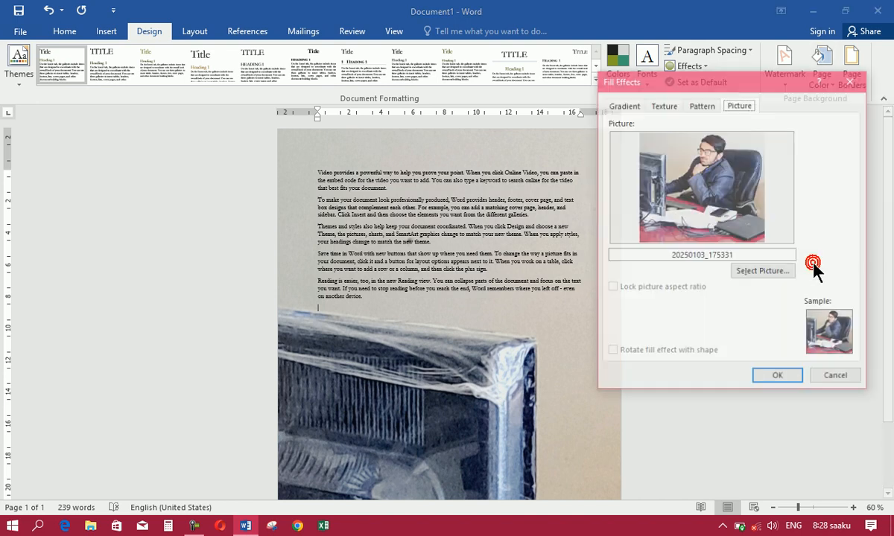
{"action": "left_click", "coordinate": [765, 270]}
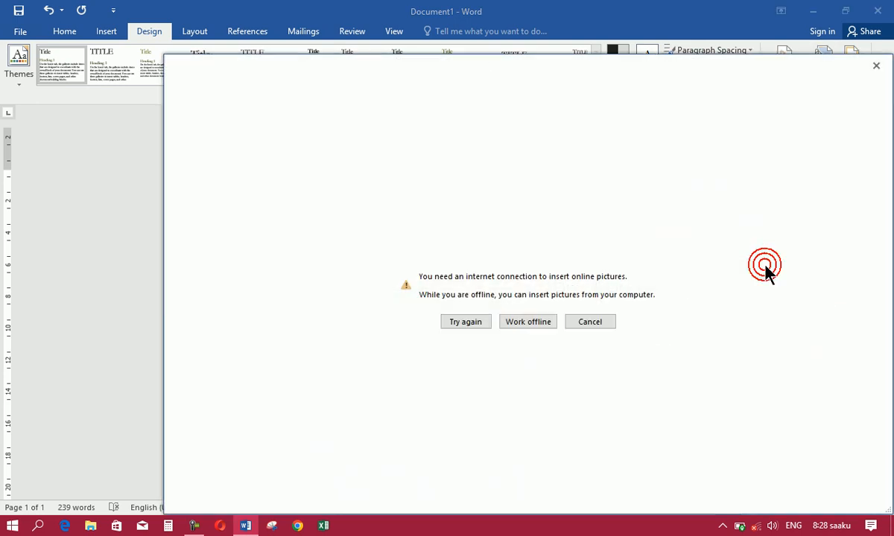
{"action": "left_click", "coordinate": [528, 315]}
{"action": "left_click_drag", "start_coordinate": [530, 266], "coordinate": [523, 181]}
{"action": "left_click", "coordinate": [485, 196]}
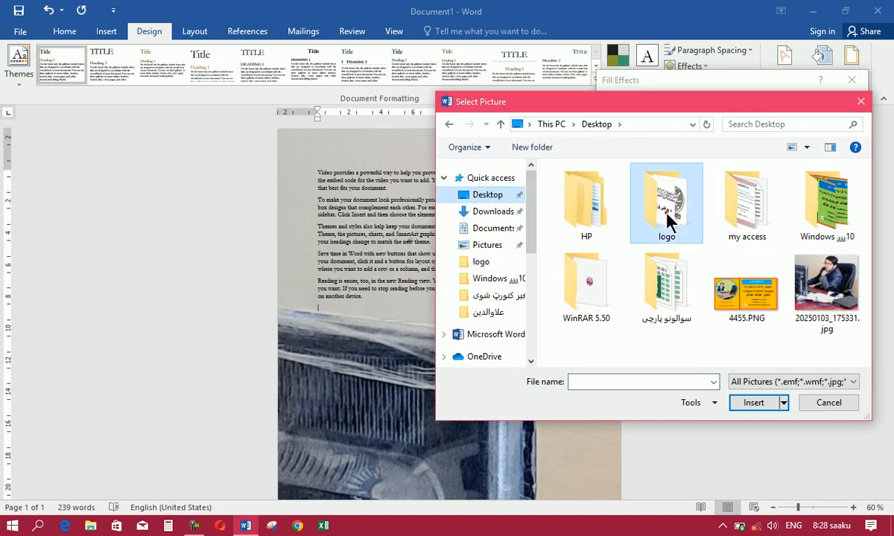
{"action": "double_click", "coordinate": [665, 216]}
{"action": "double_click", "coordinate": [592, 203]}
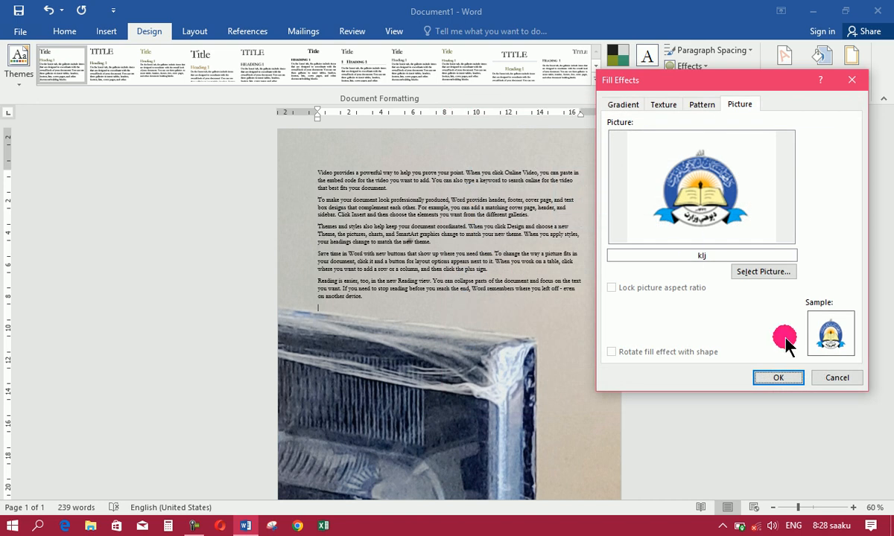
{"action": "left_click", "coordinate": [775, 377]}
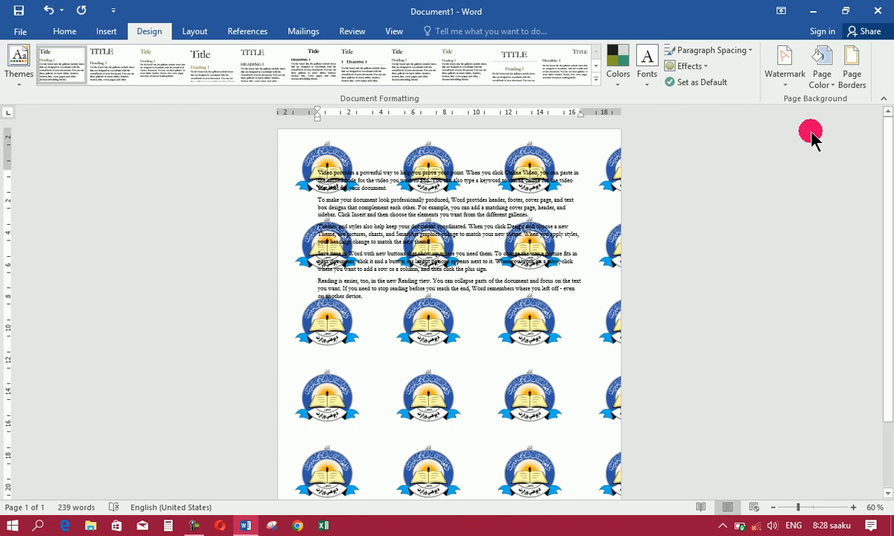
Step: Remove the page color and select all of the document's text
{"action": "left_click", "coordinate": [818, 86]}
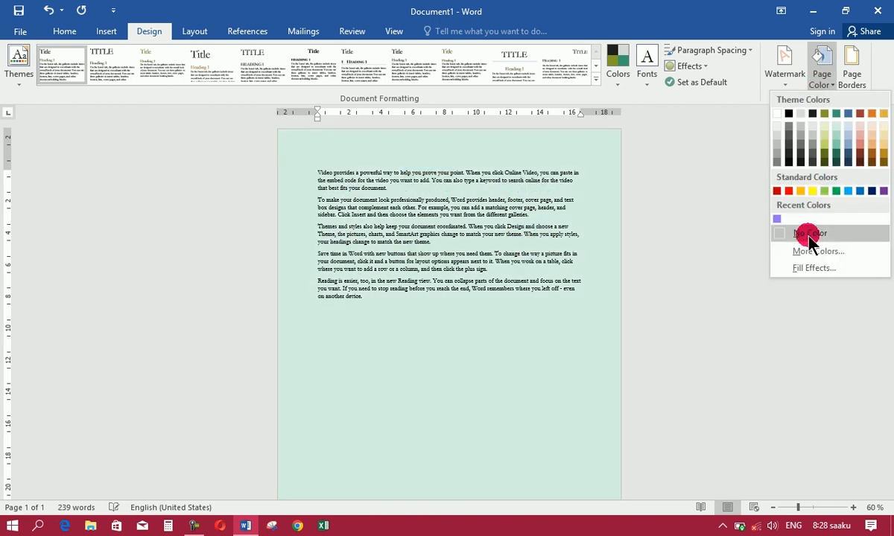
{"action": "left_click", "coordinate": [804, 234]}
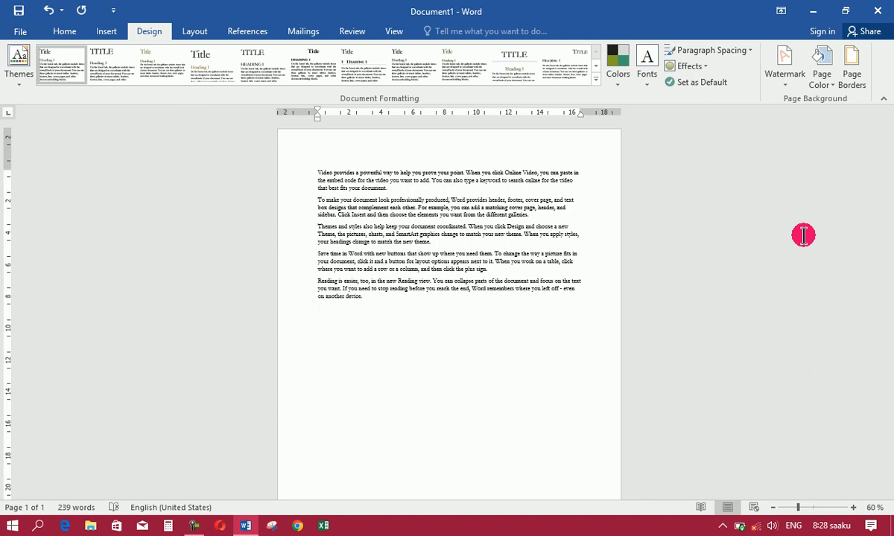
{"action": "key", "text": "ctrl+a"}
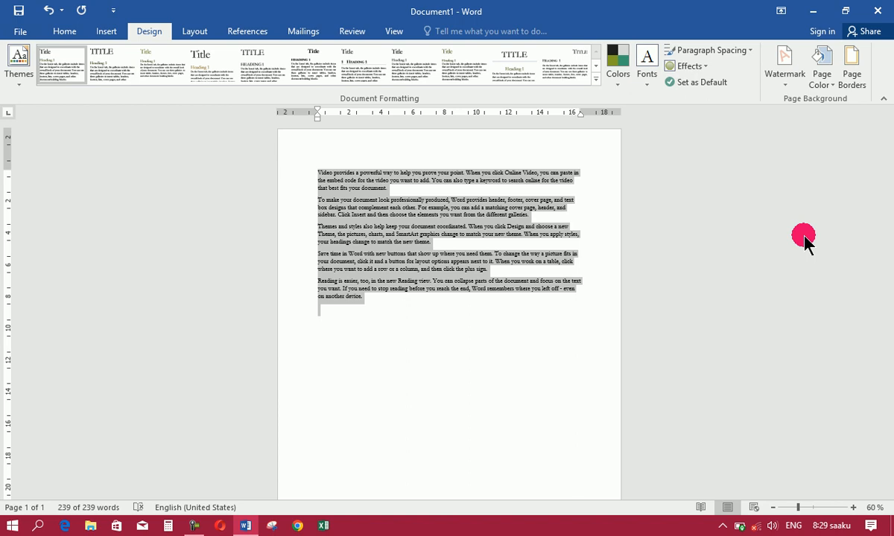
Step: Look through the paragraph border, page border and shading options in the page background's Borders and Shading dialog, and close it unchanged
{"action": "left_click", "coordinate": [855, 88]}
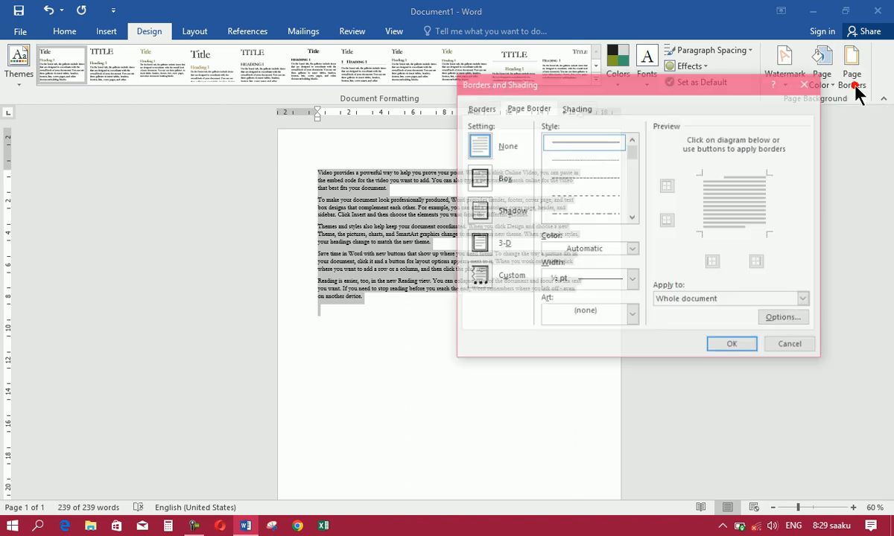
{"action": "left_click_drag", "start_coordinate": [644, 94], "coordinate": [767, 104]}
{"action": "left_click", "coordinate": [599, 119]}
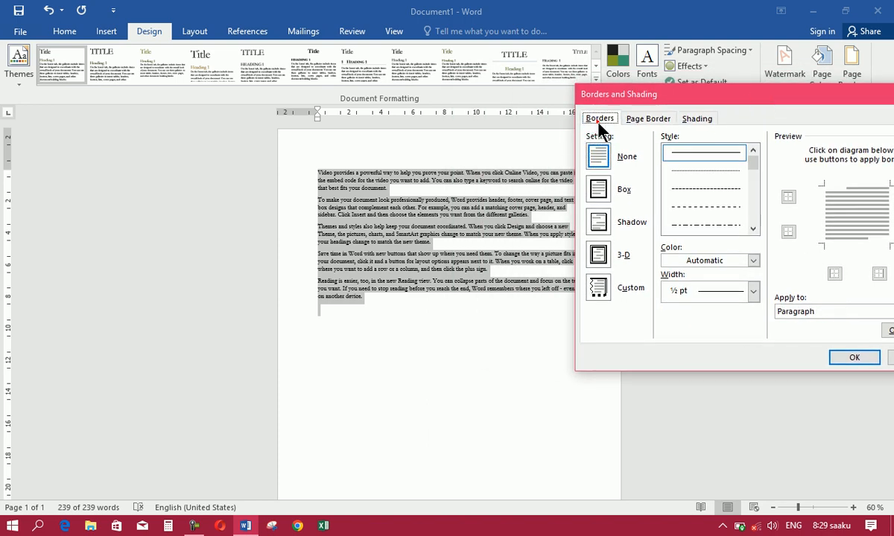
{"action": "left_click", "coordinate": [647, 119]}
{"action": "left_click", "coordinate": [697, 119]}
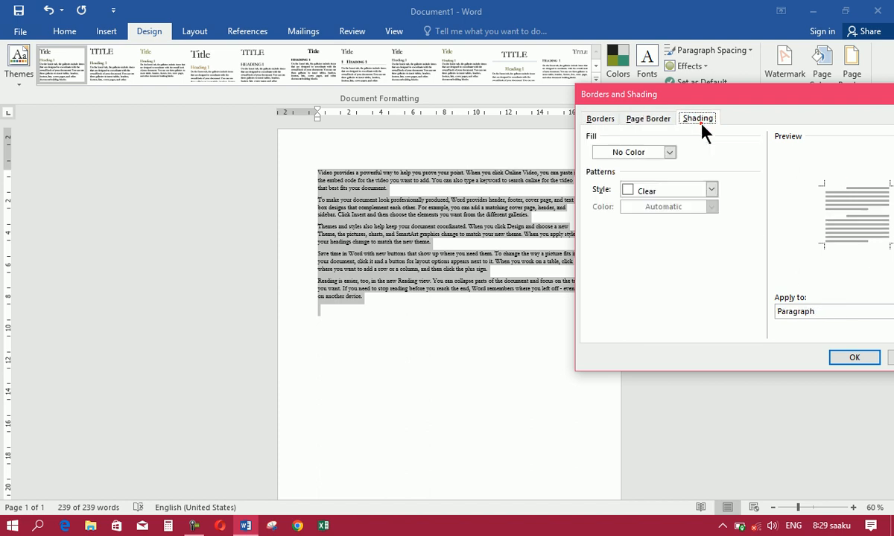
{"action": "mouse_move", "coordinate": [750, 102]}
{"action": "left_mouse_down"}
{"action": "mouse_move", "coordinate": [635, 130]}
{"action": "mouse_move", "coordinate": [735, 141]}
{"action": "left_mouse_up"}
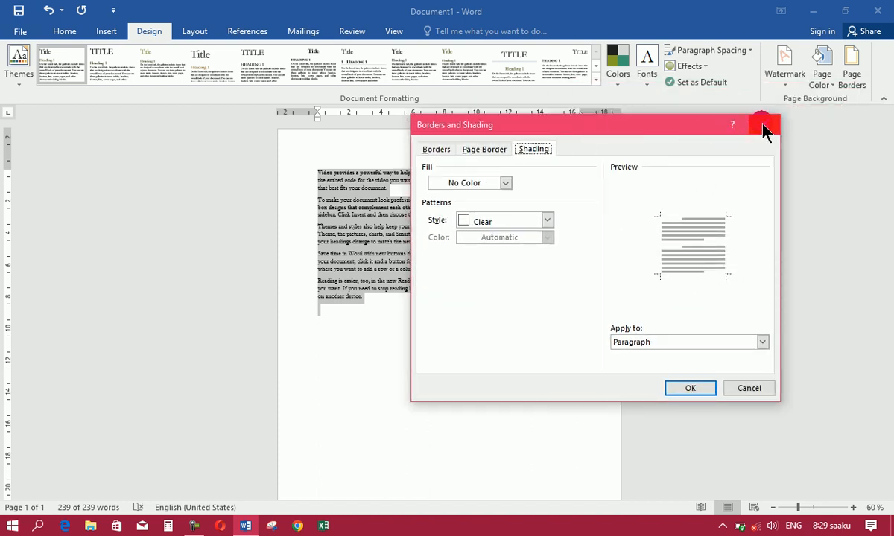
{"action": "left_click", "coordinate": [763, 127]}
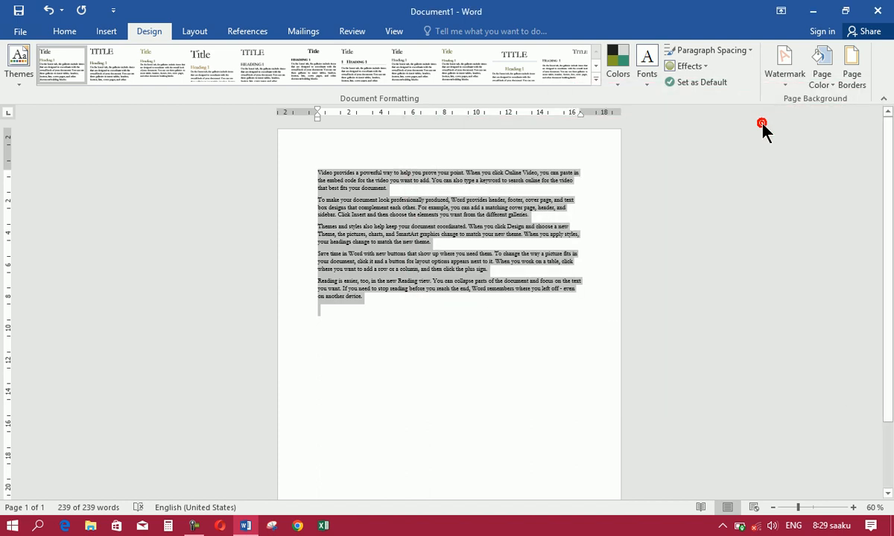
Step: Compare the same Borders and Shading options reached through the paragraph formatting, close them and return to the design tools
{"action": "left_click", "coordinate": [61, 33]}
{"action": "left_click", "coordinate": [447, 77]}
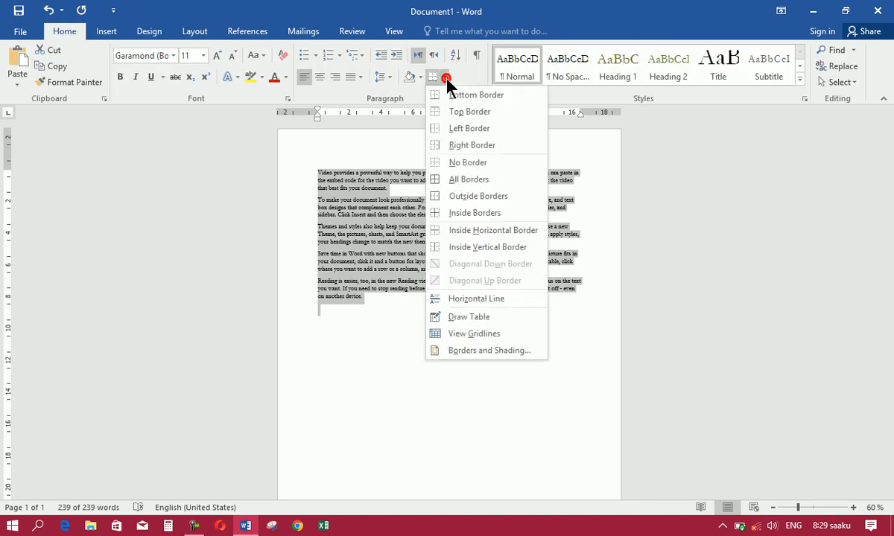
{"action": "left_click", "coordinate": [450, 353]}
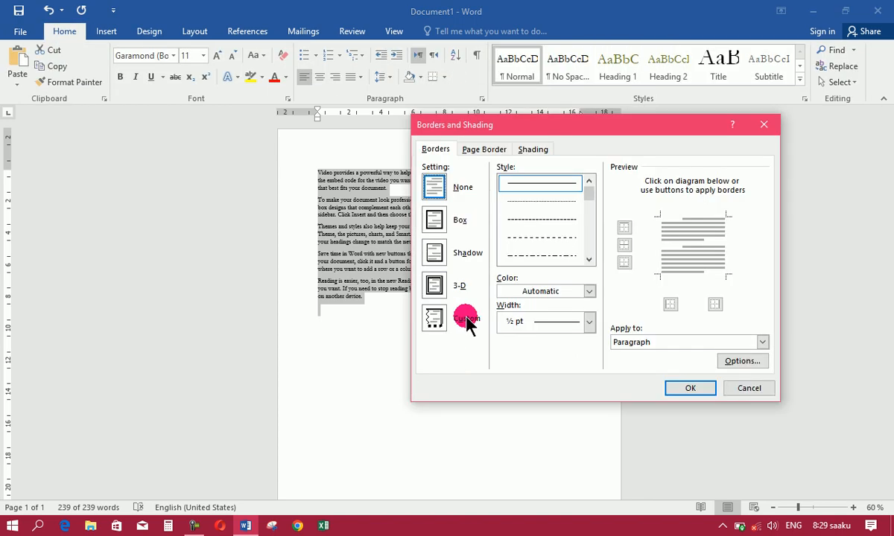
{"action": "left_click", "coordinate": [484, 150]}
{"action": "left_click", "coordinate": [523, 150]}
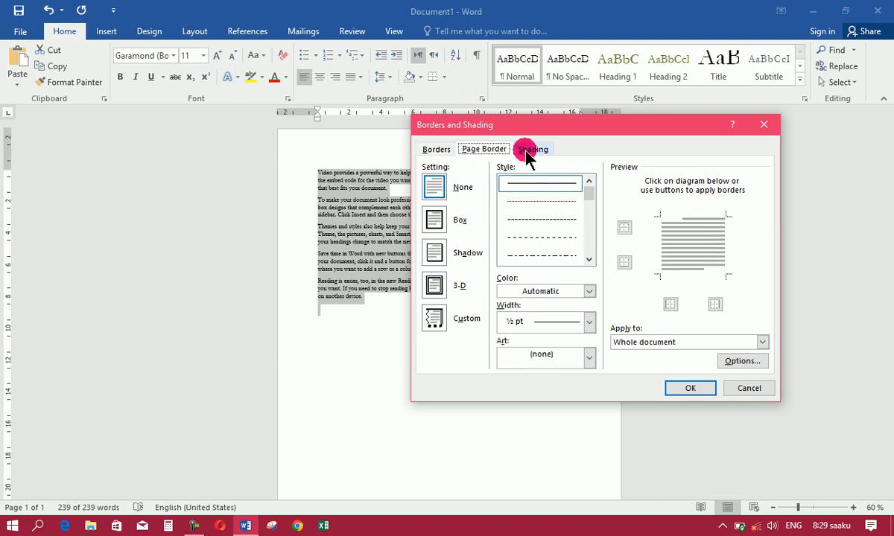
{"action": "left_click", "coordinate": [435, 150]}
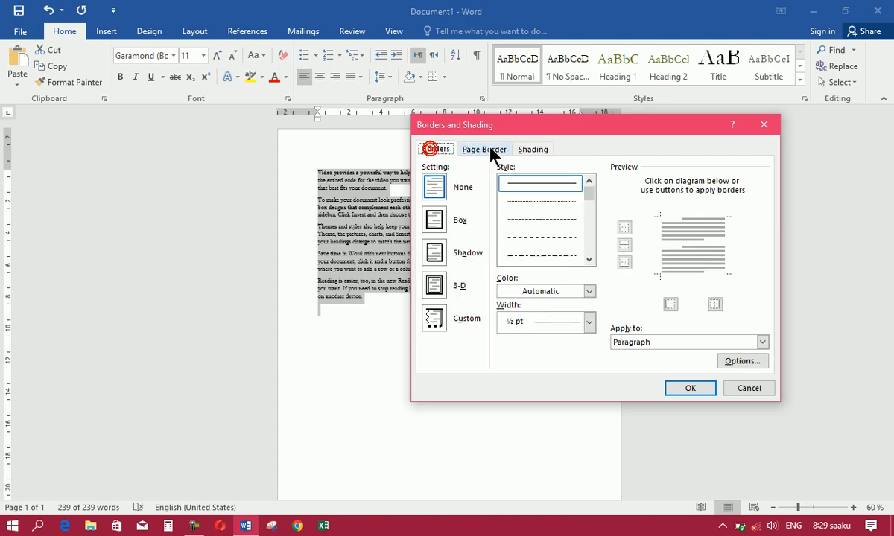
{"action": "left_click", "coordinate": [765, 126]}
{"action": "left_click", "coordinate": [108, 34]}
{"action": "left_click", "coordinate": [166, 34]}
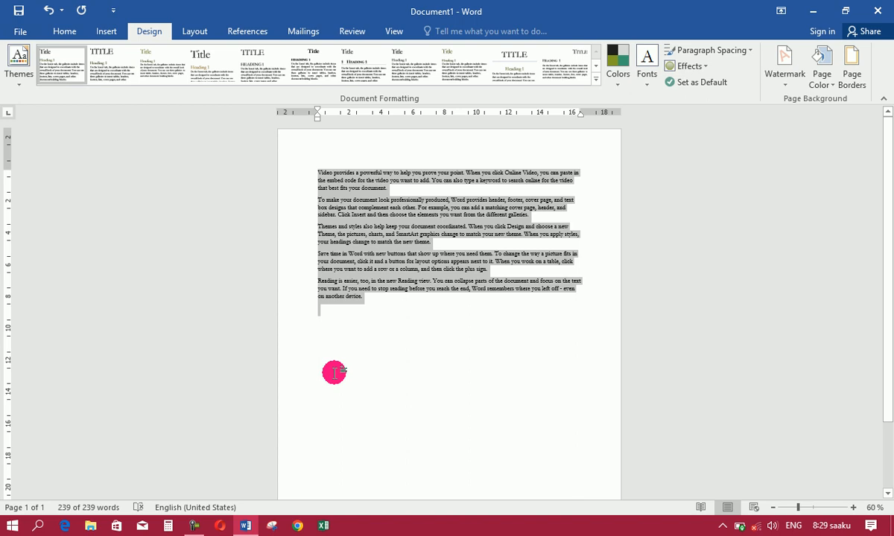
{"action": "left_click", "coordinate": [816, 12]}
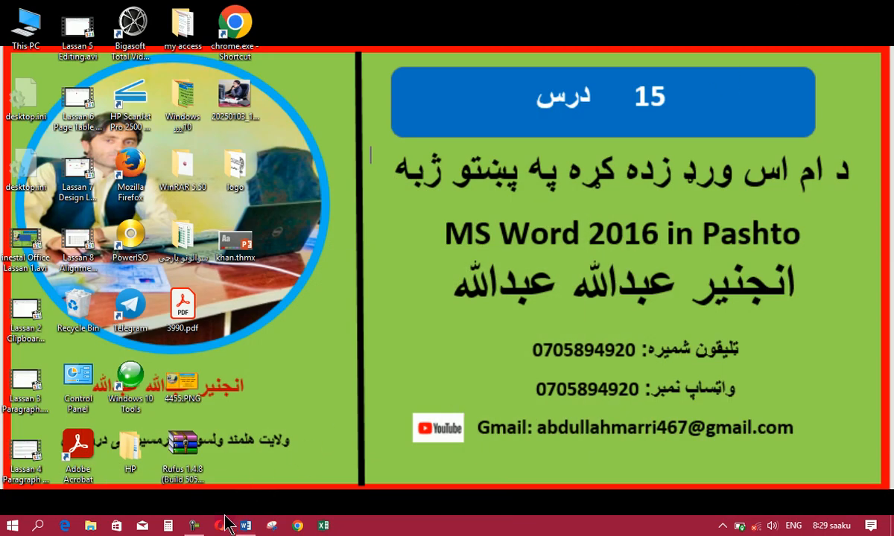
{"action": "left_click", "coordinate": [195, 526]}
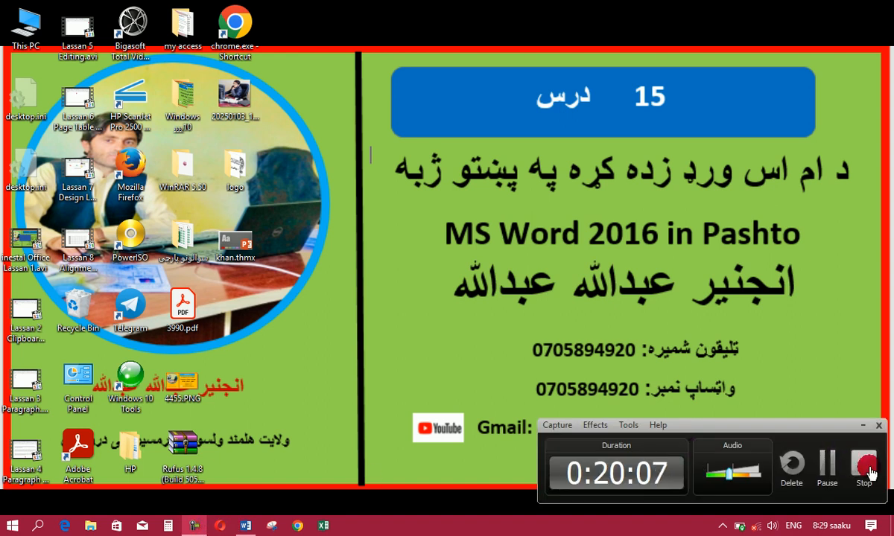